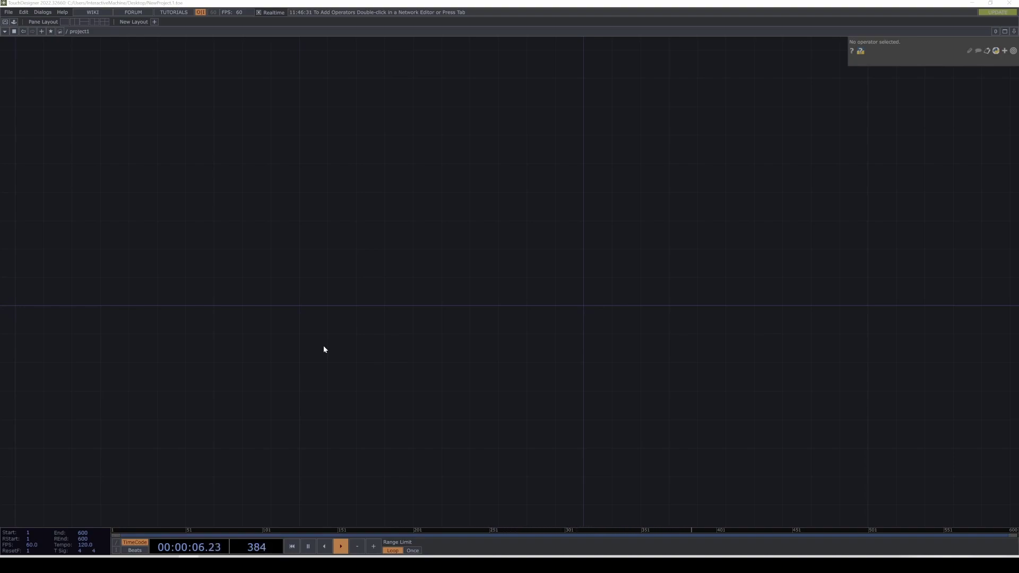
# Add a Grid SOP to the empty project network.
pyautogui.doubleClick(286, 295)
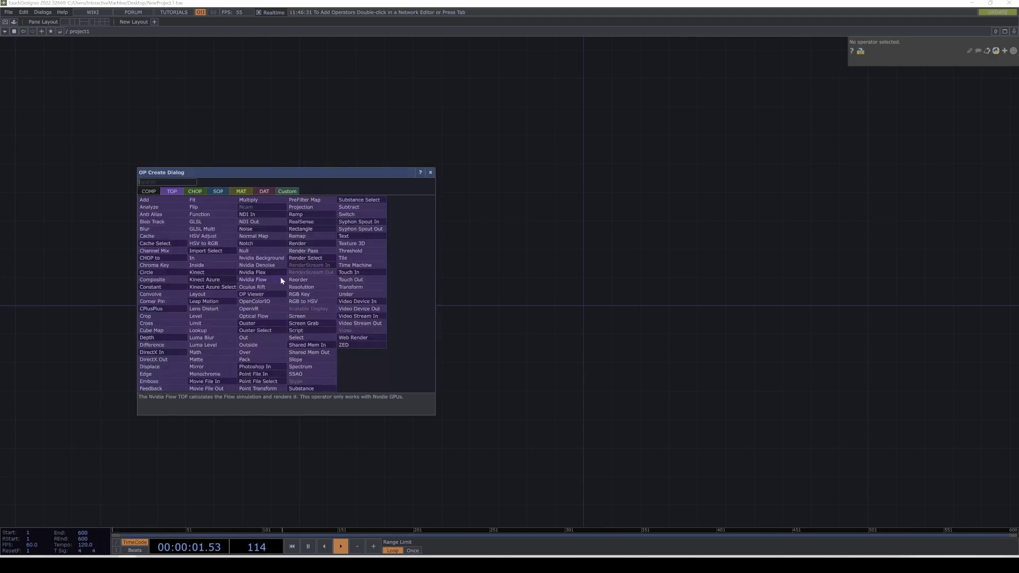
pyautogui.click(218, 192)
pyautogui.write('gr')
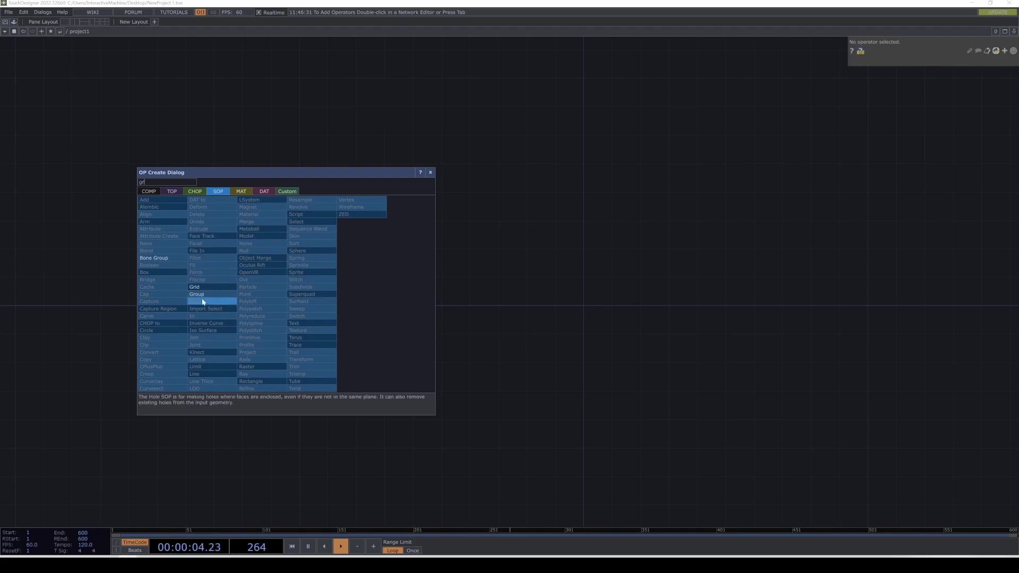
pyautogui.click(205, 288)
pyautogui.click(206, 285)
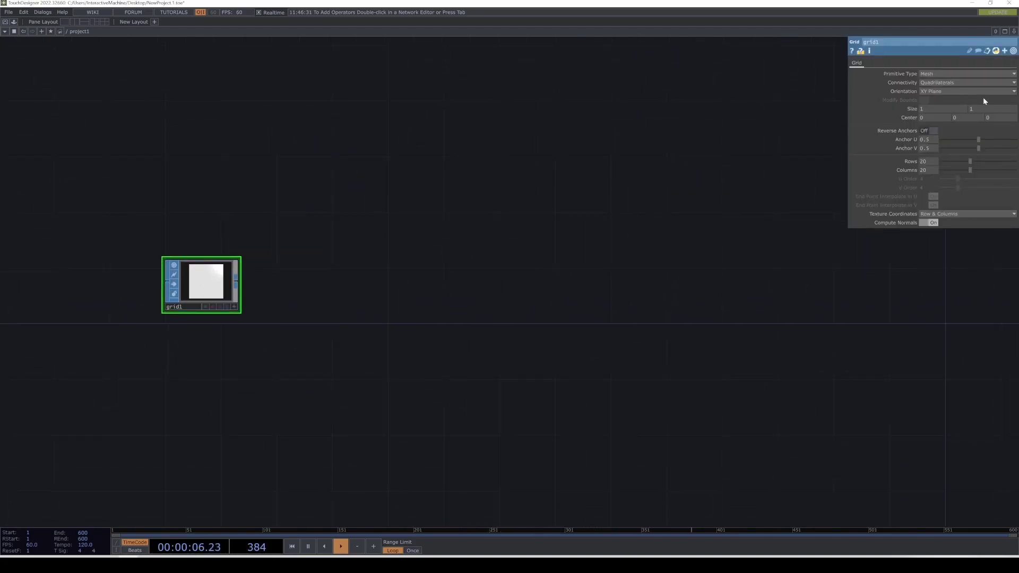
# Set the grid's size to 3.5 by 3.5 with 10 rows and 10 columns.
pyautogui.click(940, 110)
pyautogui.write('3.5')
pyautogui.press('Tab')
pyautogui.write('3')
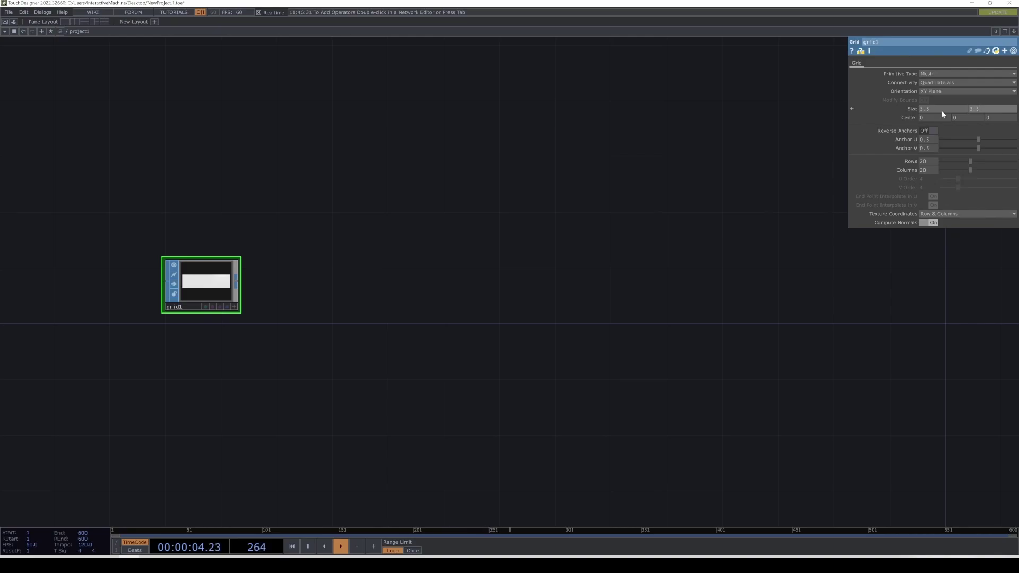
pyautogui.write('.5')
pyautogui.press('Return')
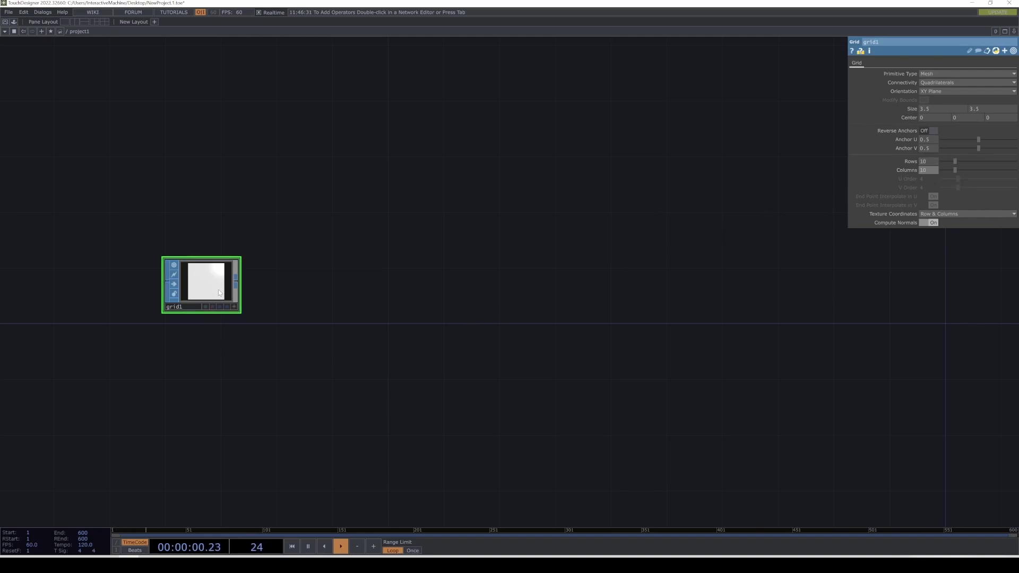
# Append a Null SOP to the grid's output.
pyautogui.rightClick(237, 281)
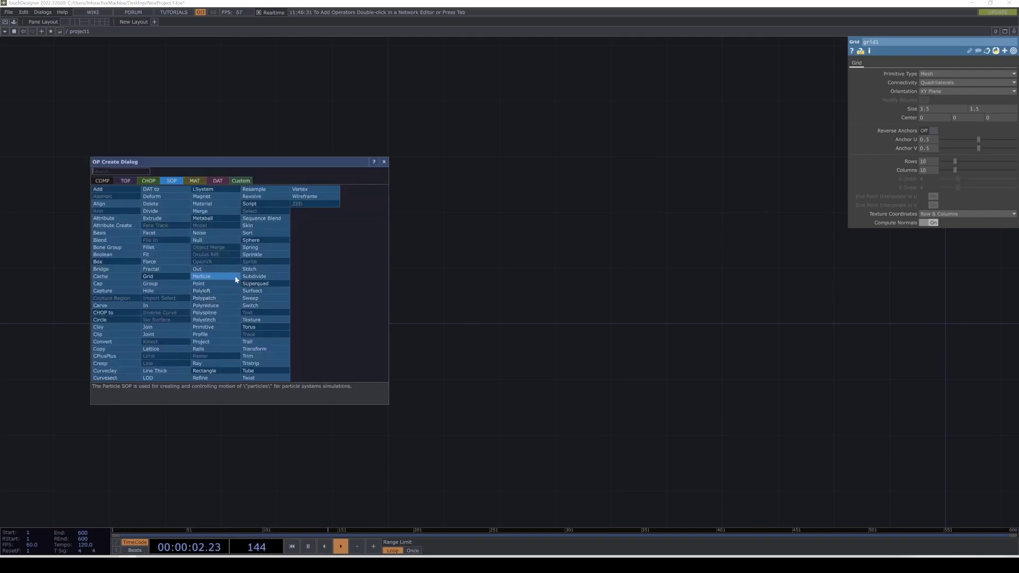
pyautogui.click(218, 240)
pyautogui.click(340, 281)
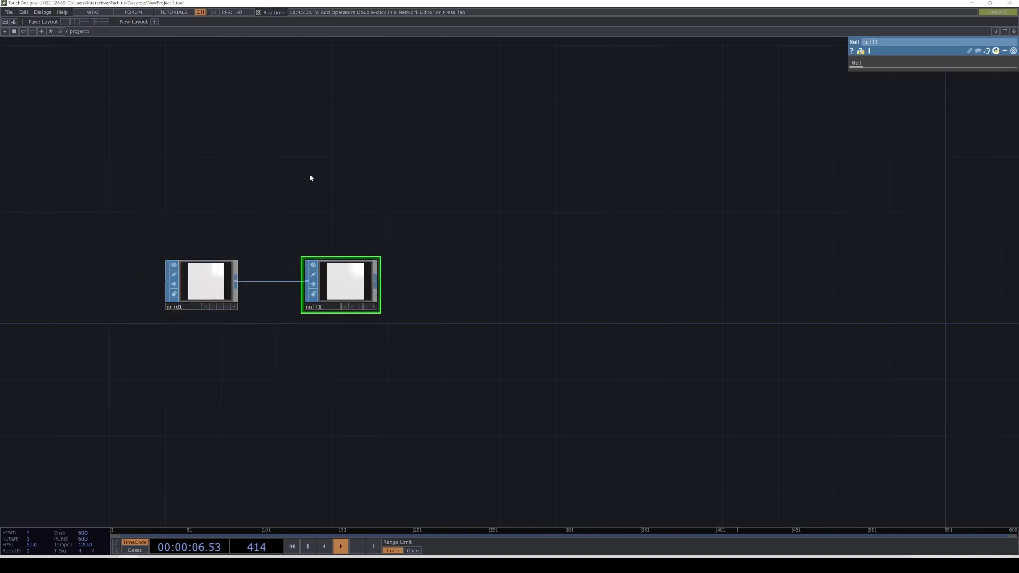
# Convert the null's geometry to channels with a SOP to CHOP, followed by a Null CHOP.
pyautogui.rightClick(376, 285)
pyautogui.click(280, 179)
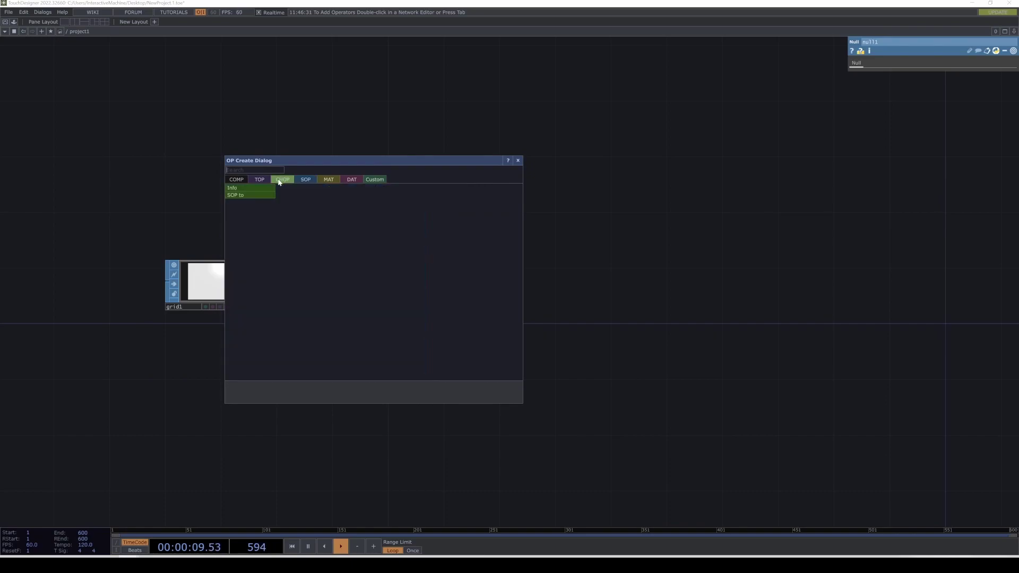
pyautogui.click(251, 196)
pyautogui.click(441, 284)
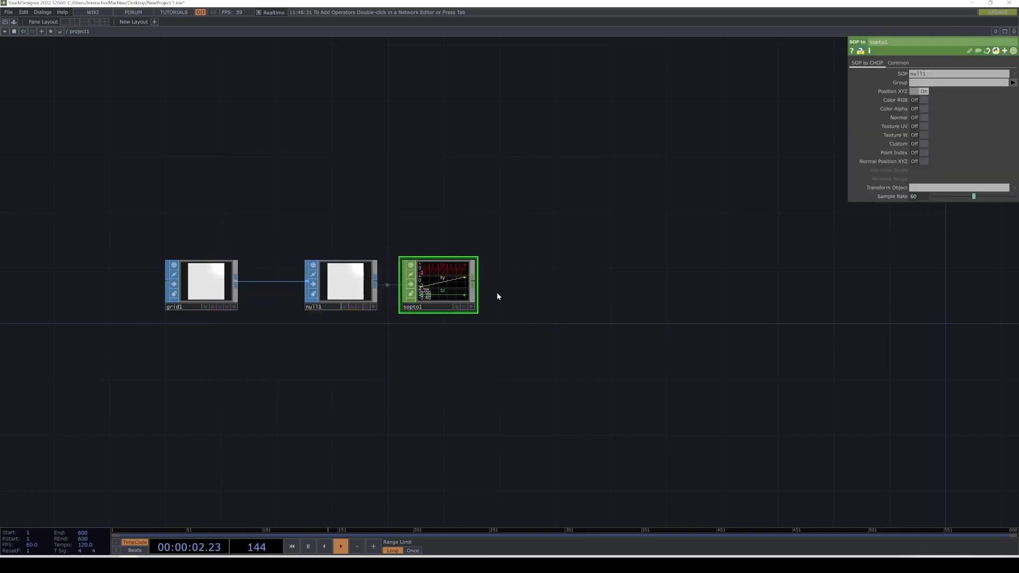
pyautogui.rightClick(474, 282)
pyautogui.click(536, 285)
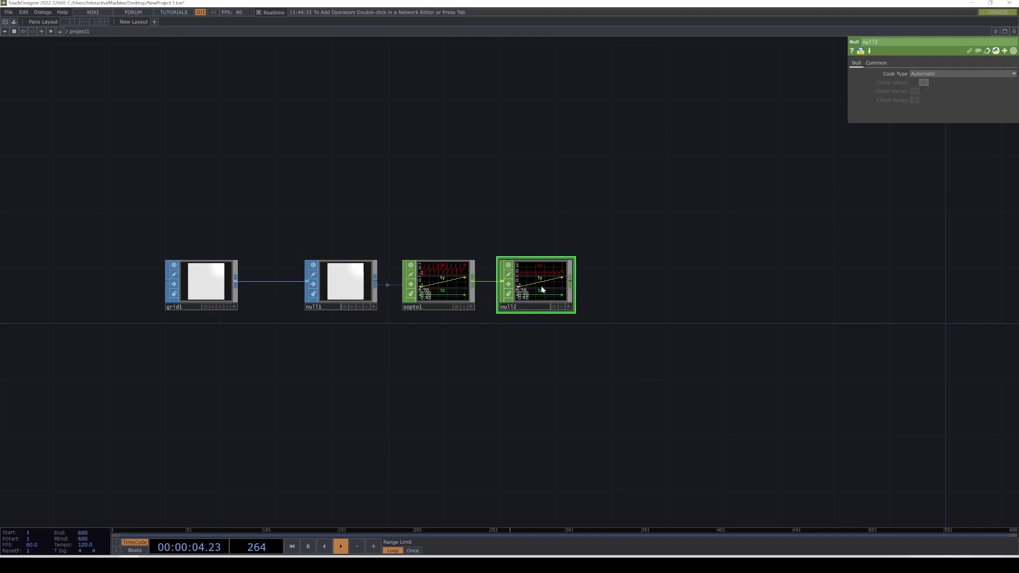
# Create a CHOP to TOP from the Null CHOP and place it after the chain.
pyautogui.rightClick(575, 285)
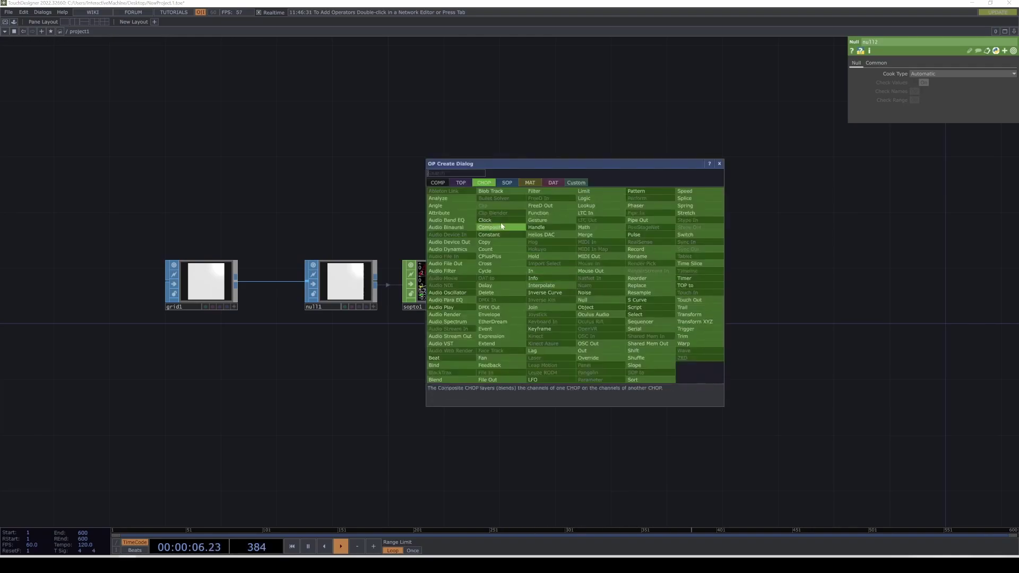
pyautogui.click(461, 183)
pyautogui.click(438, 191)
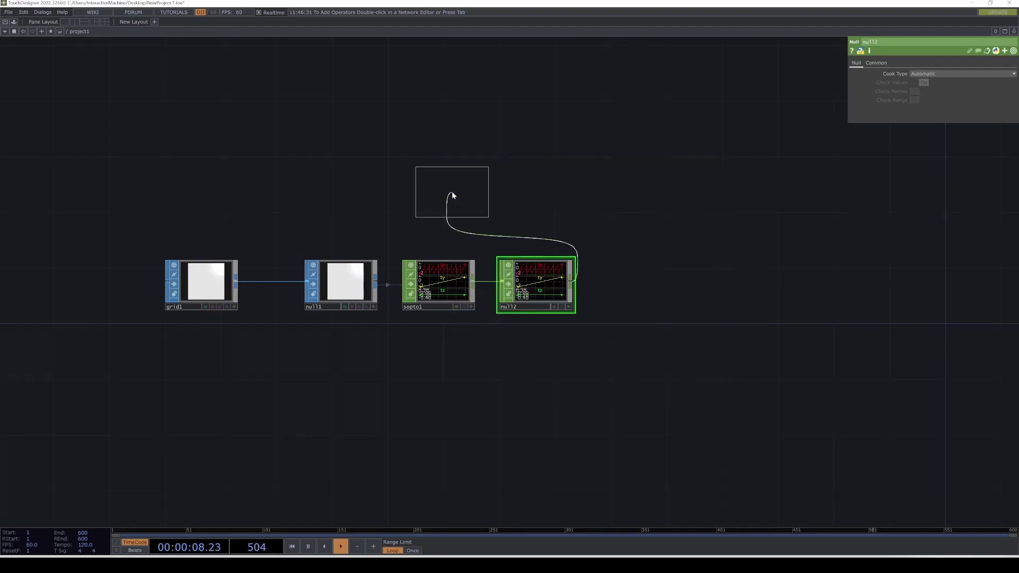
pyautogui.click(665, 286)
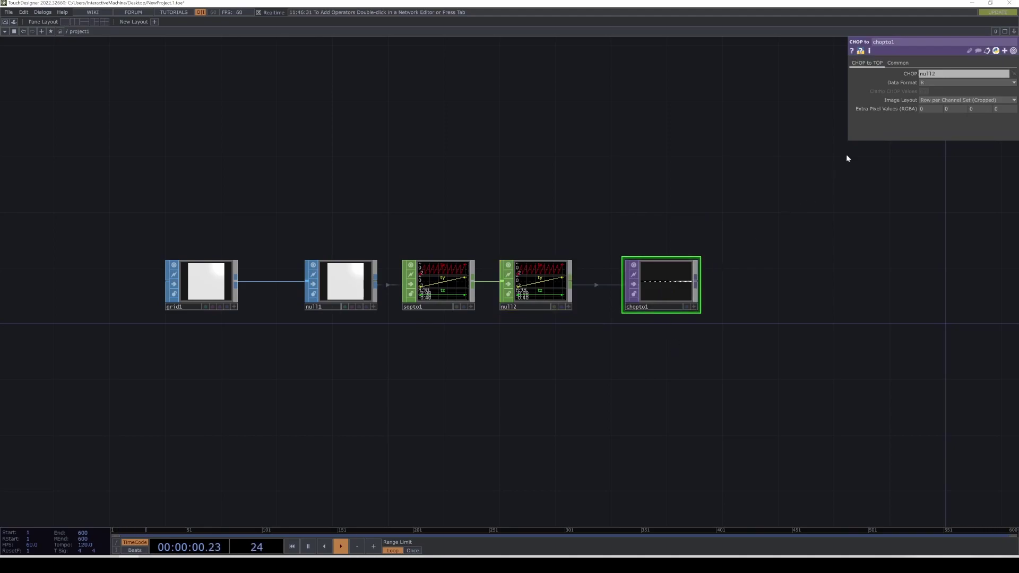
# Set the CHOP to TOP's data format to RGB and its image layout to Fit to Square (Combine Sets).
pyautogui.click(936, 83)
pyautogui.click(929, 109)
pyautogui.click(937, 100)
pyautogui.click(938, 124)
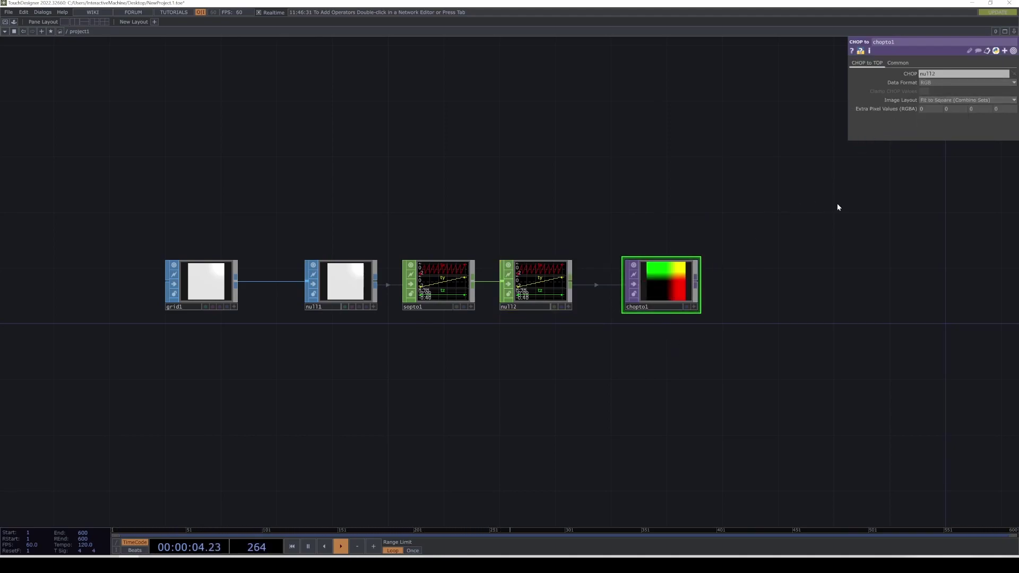
pyautogui.middleClick(674, 286)
# Append a Null TOP to the CHOP to TOP and name it pos.
pyautogui.moveTo(624, 347); pyautogui.dragTo(487, 362)
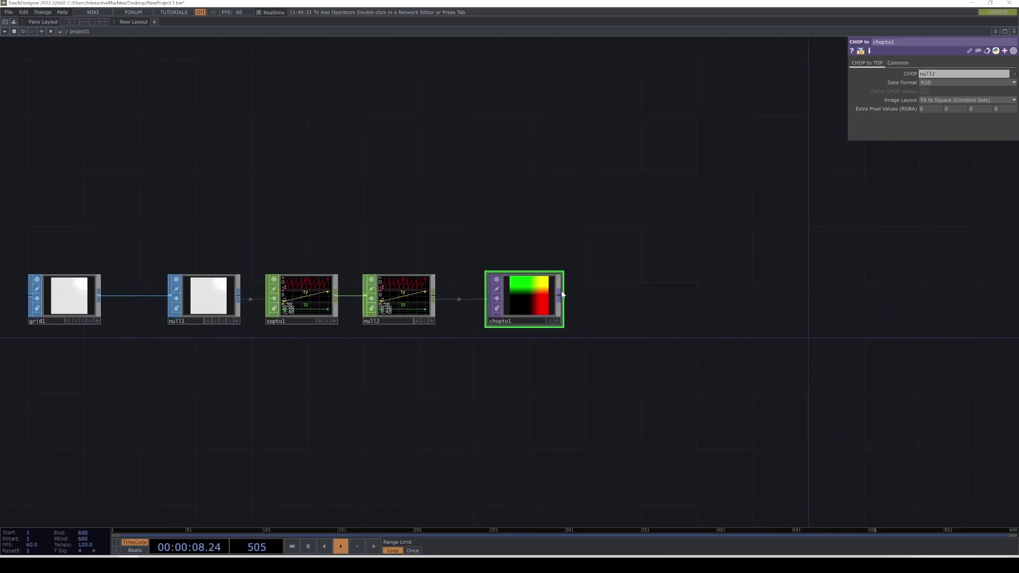
pyautogui.rightClick(562, 295)
pyautogui.click(520, 260)
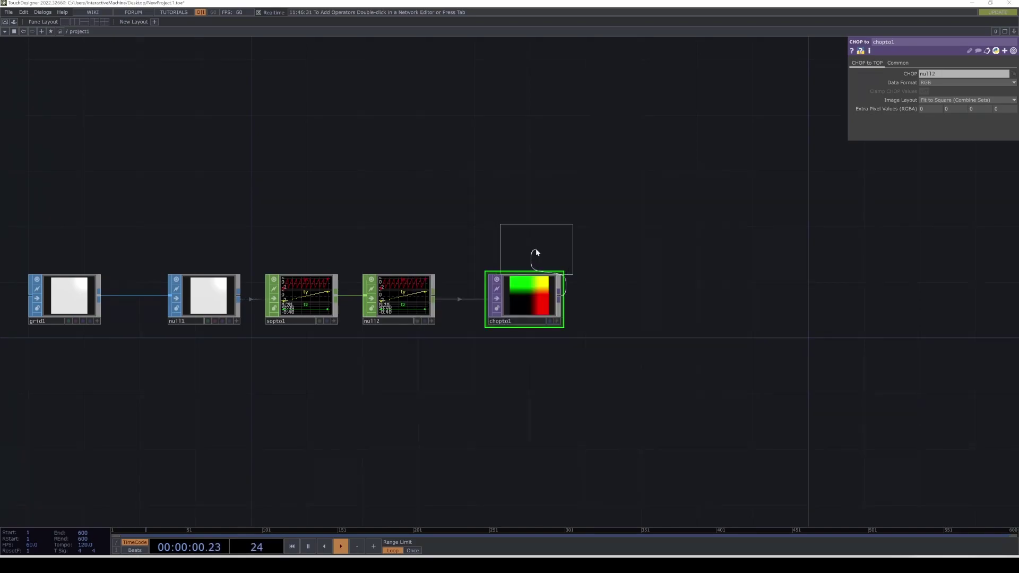
pyautogui.click(737, 289)
pyautogui.click(732, 323)
pyautogui.write('pos')
pyautogui.press('Return')
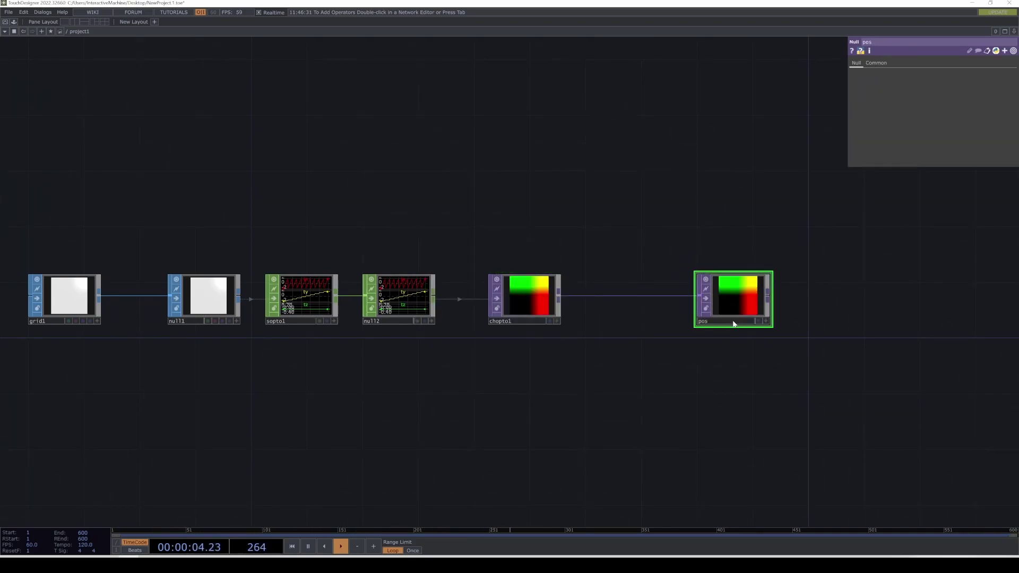
# Add a Circle SOP above the operator chain and reduce its radius.
pyautogui.moveTo(568, 207); pyautogui.dragTo(511, 312)
pyautogui.scroll(-5, 509, 287)
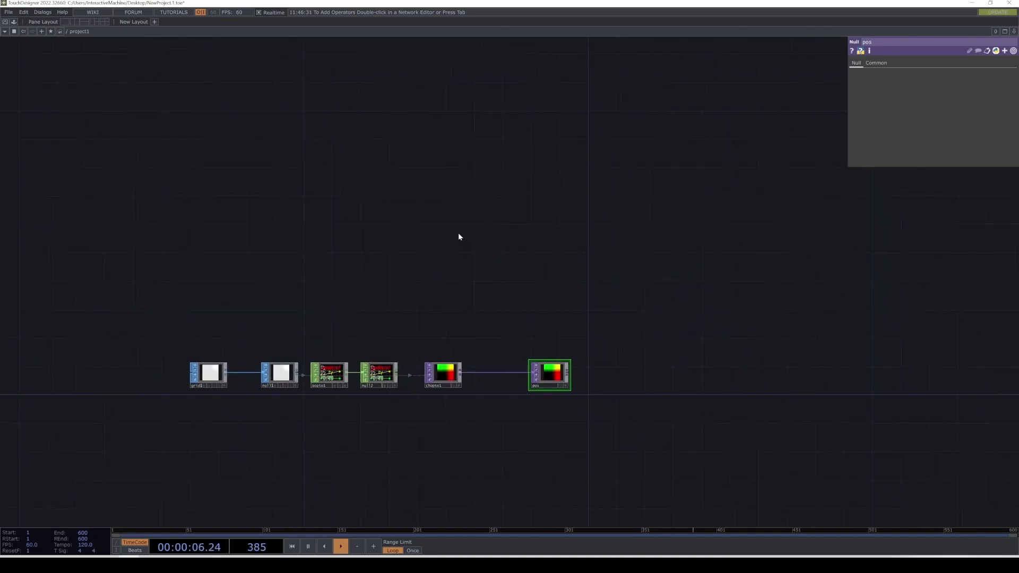
pyautogui.press('Tab')
pyautogui.press('Tab')
pyautogui.press('Tab')
pyautogui.write('o')
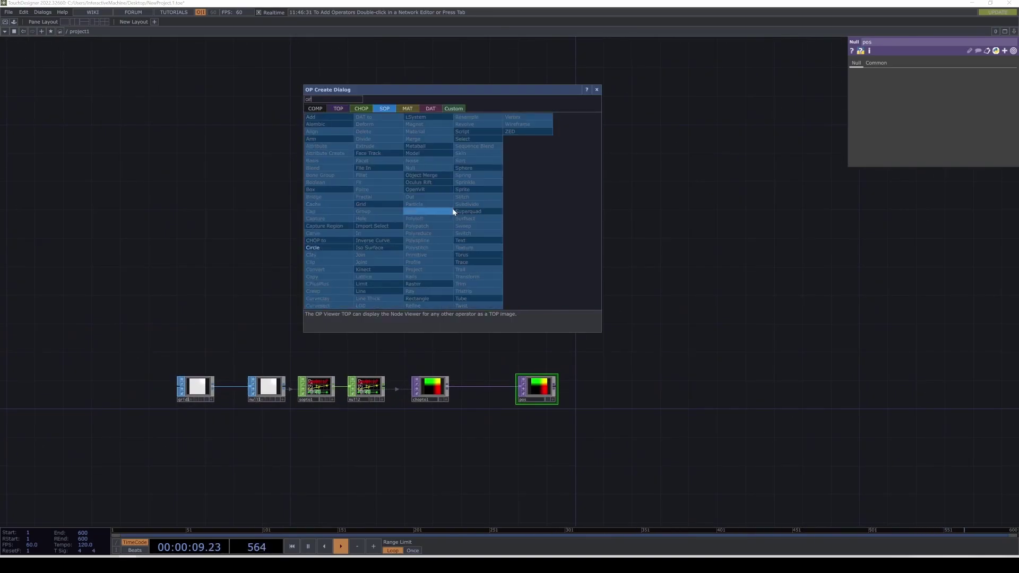
pyautogui.click(339, 245)
pyautogui.click(494, 211)
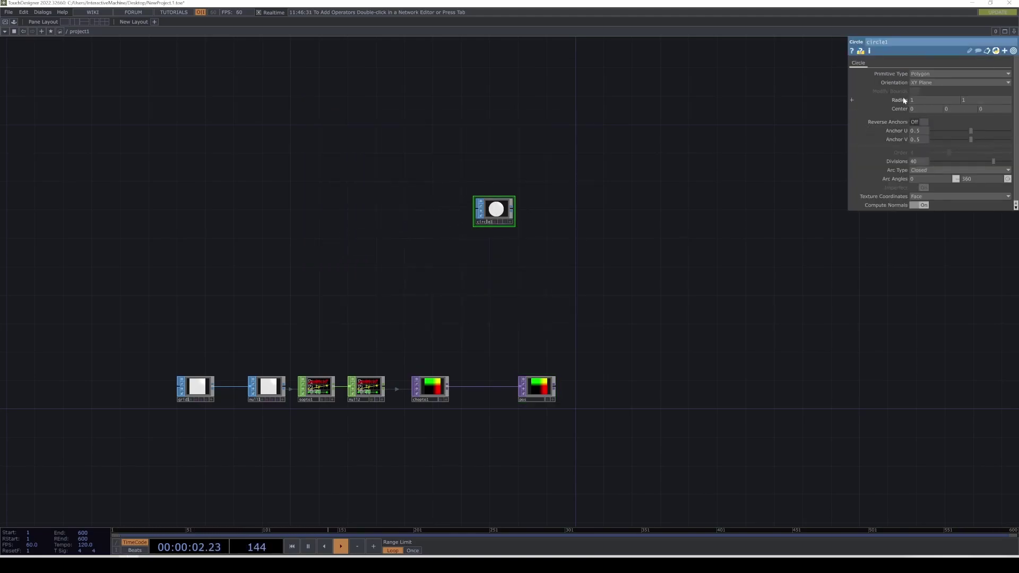
pyautogui.moveTo(900, 100); pyautogui.dragTo(848, 99, button='middle')
# Create a Geometry COMP connected to the circle's output.
pyautogui.rightClick(512, 209)
pyautogui.click(368, 107)
pyautogui.write('ge')
pyautogui.click(393, 175)
pyautogui.click(577, 206)
# Split the workspace into two side-by-side panes and show the Geometry Viewer in the second one.
pyautogui.scroll(3, 577, 205)
pyautogui.moveTo(249, 101); pyautogui.dragTo(129, 108)
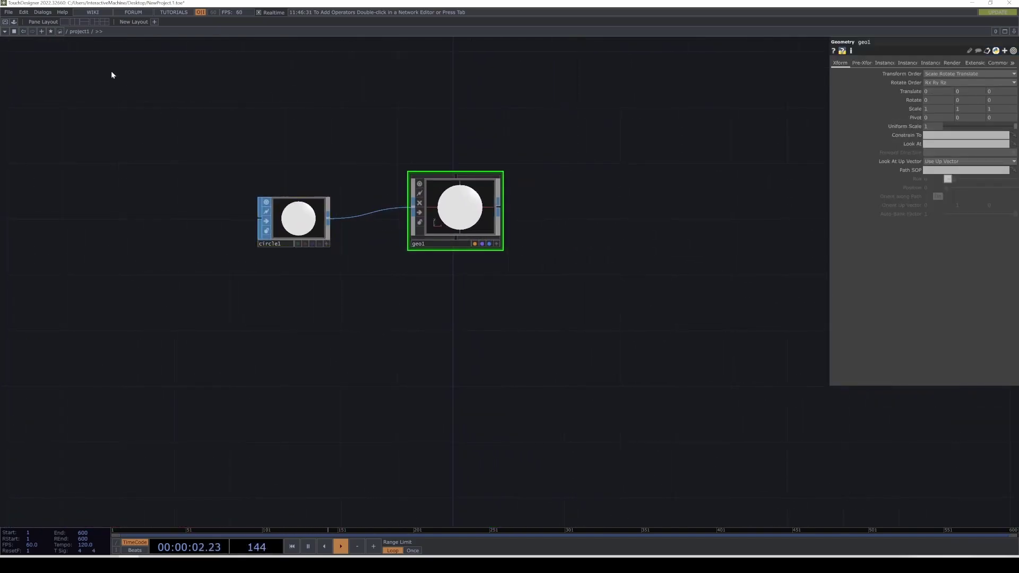
pyautogui.click(75, 21)
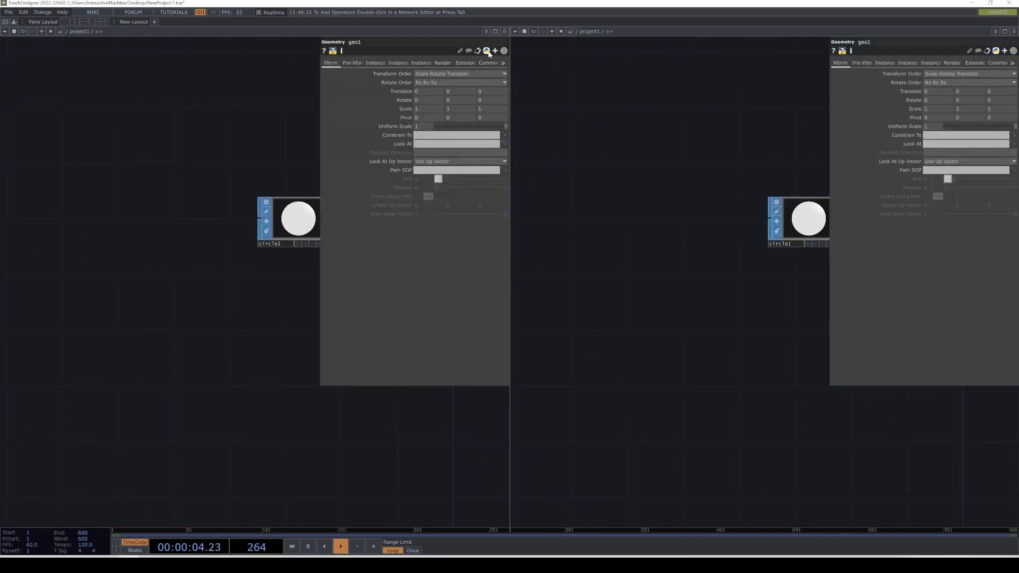
pyautogui.click(515, 31)
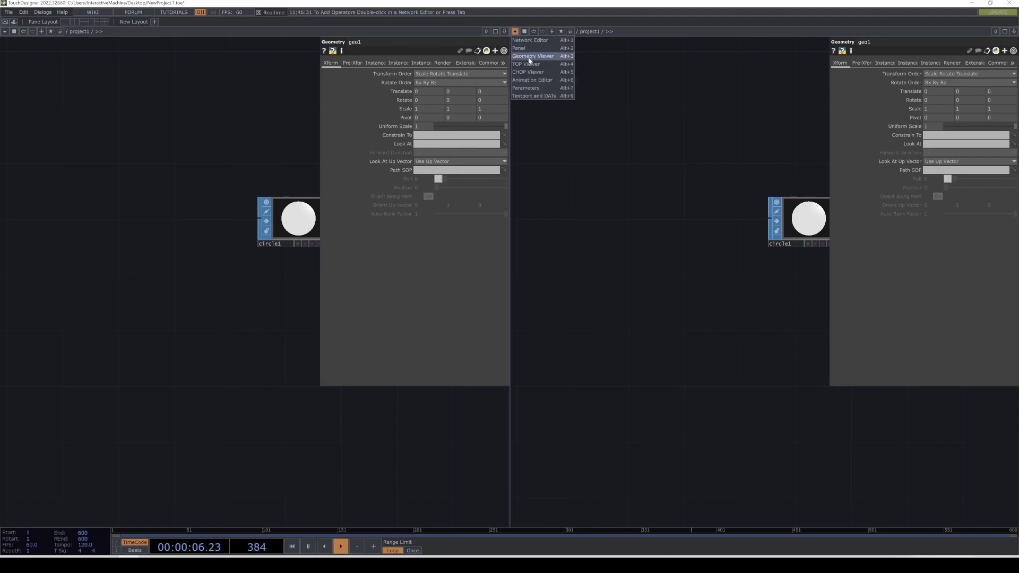
pyautogui.click(533, 57)
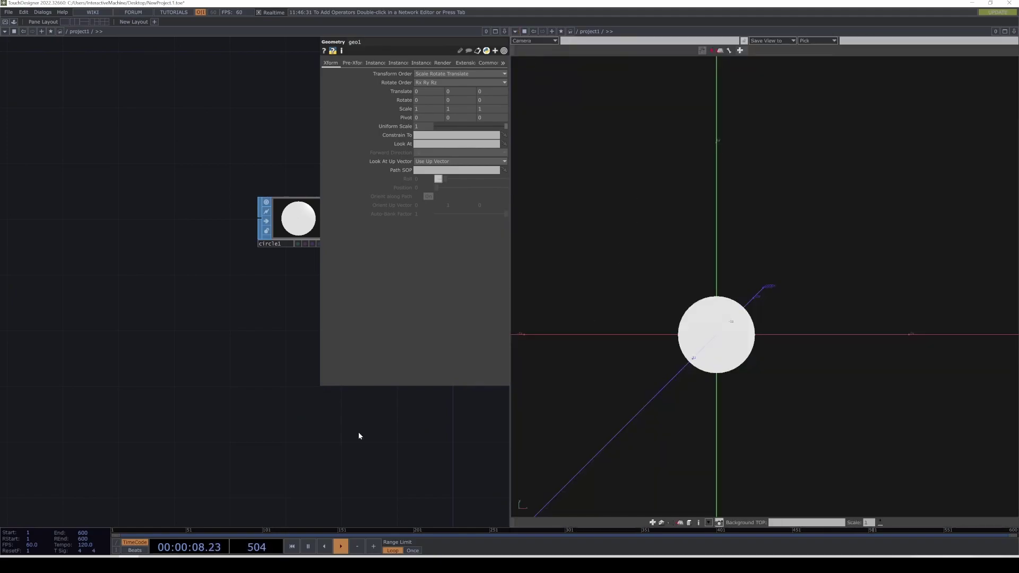
# Move the pos null farther from the CHOP to TOP so it sits beneath the geometry component.
pyautogui.press('p')
pyautogui.moveTo(328, 380); pyautogui.dragTo(202, 304)
pyautogui.scroll(-3, 214, 302)
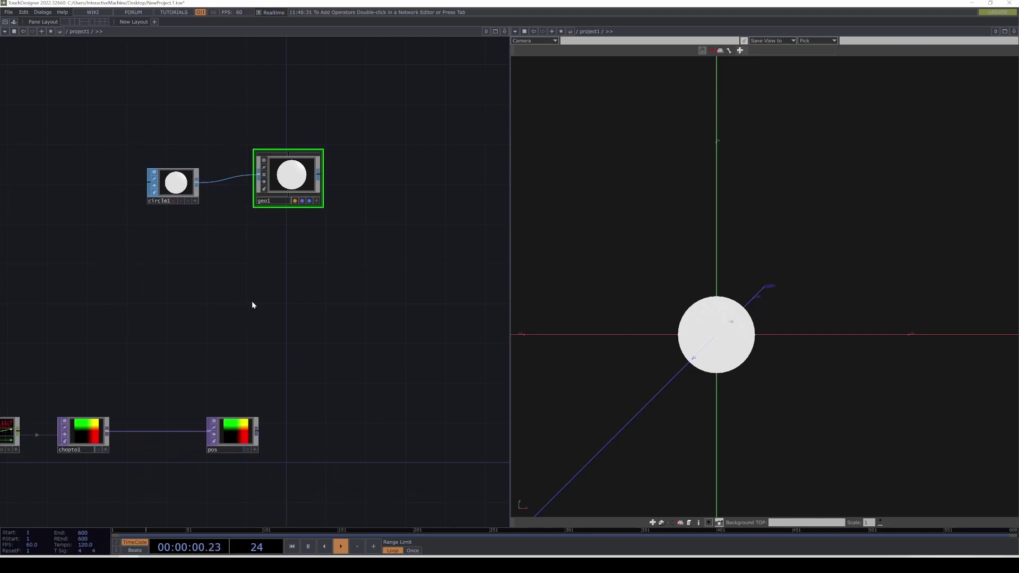
pyautogui.press('p')
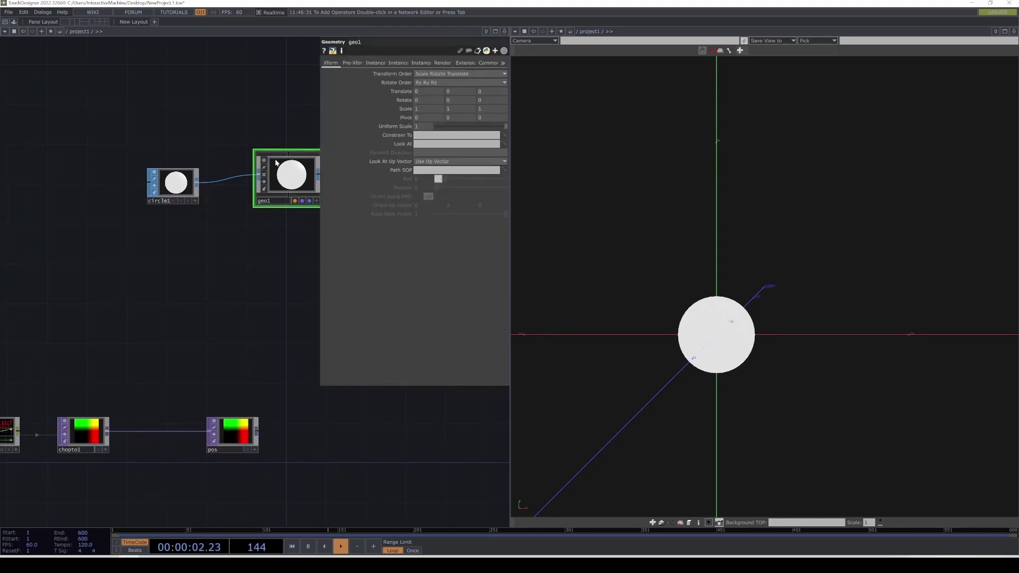
pyautogui.moveTo(240, 441); pyautogui.dragTo(278, 437)
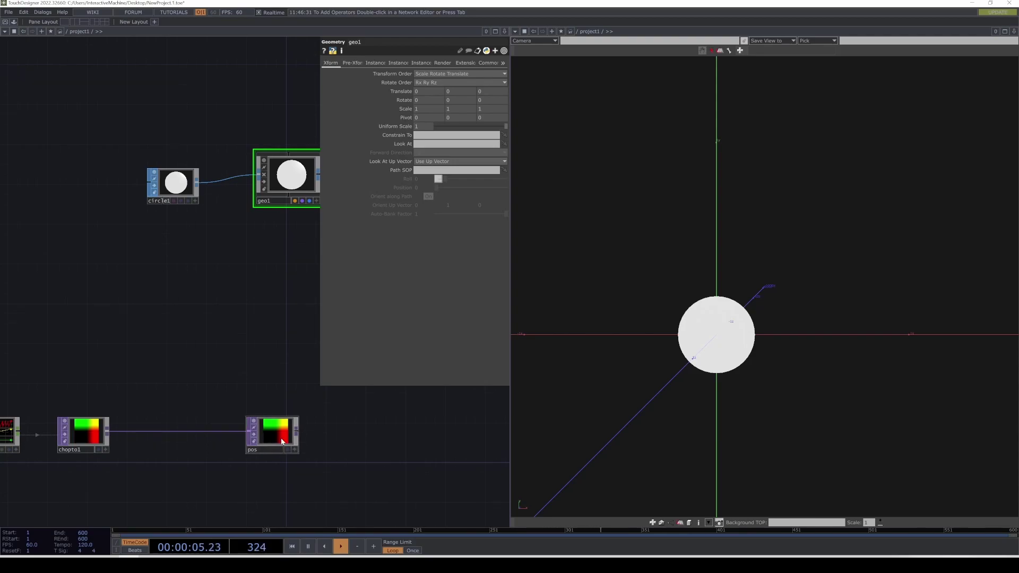
# Turn on instancing for the geometry component and assign pos as its Translate OP.
pyautogui.click(372, 63)
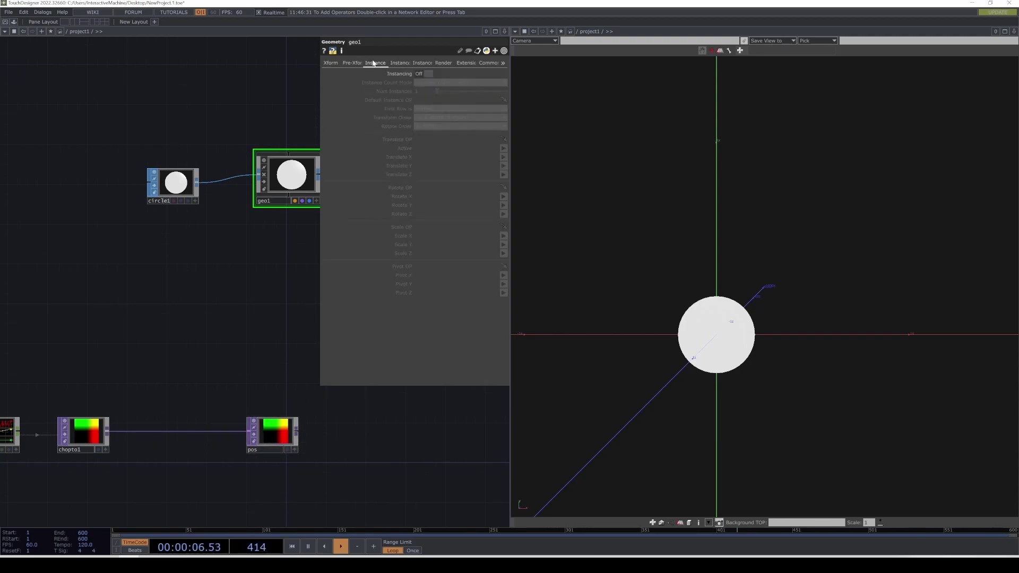
pyautogui.click(422, 73)
pyautogui.moveTo(283, 441); pyautogui.dragTo(434, 140)
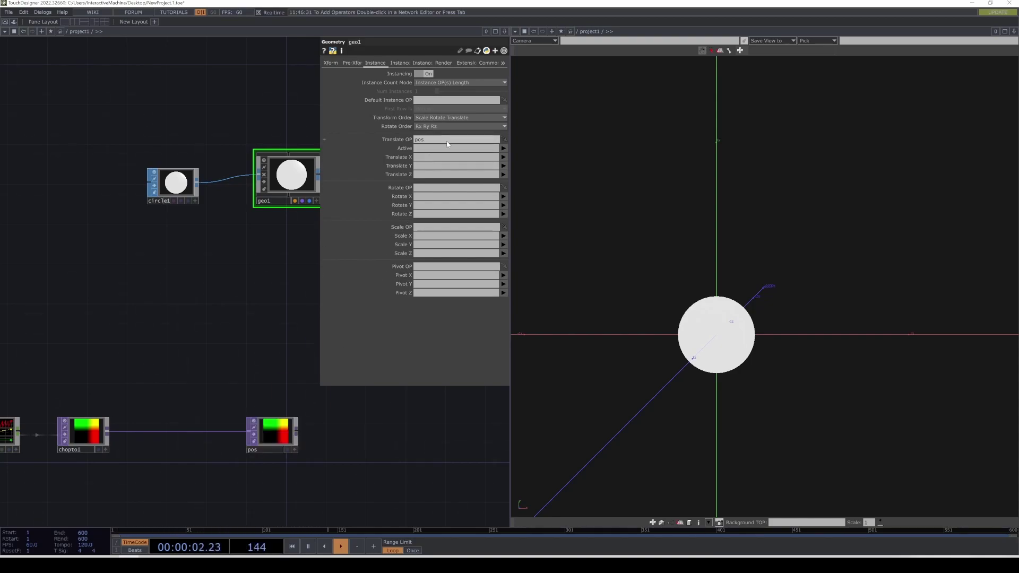
# Map the instances' Translate X to the r channel and Translate Y to the g channel.
pyautogui.click(504, 157)
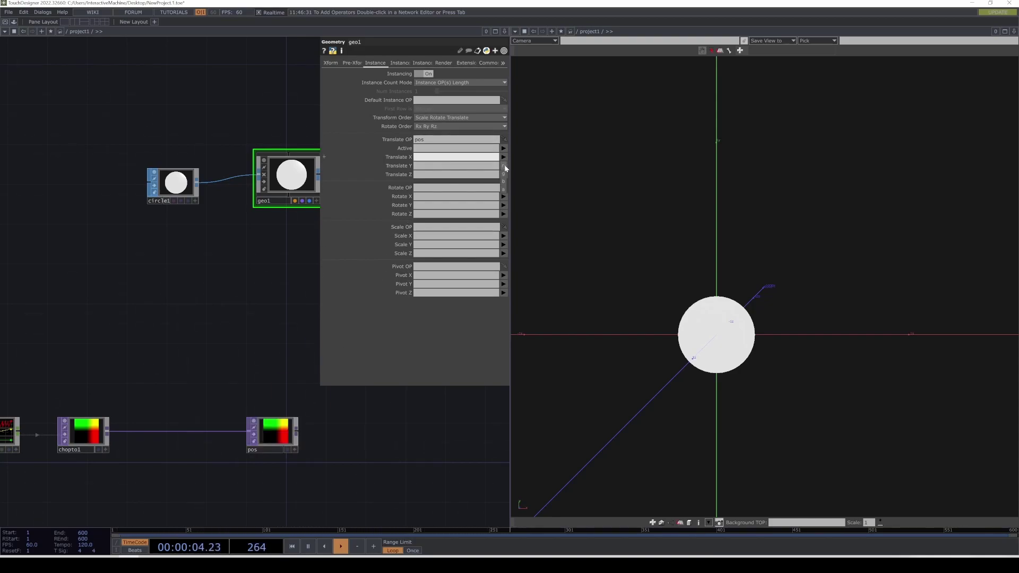
pyautogui.click(503, 166)
pyautogui.click(504, 166)
pyautogui.click(504, 182)
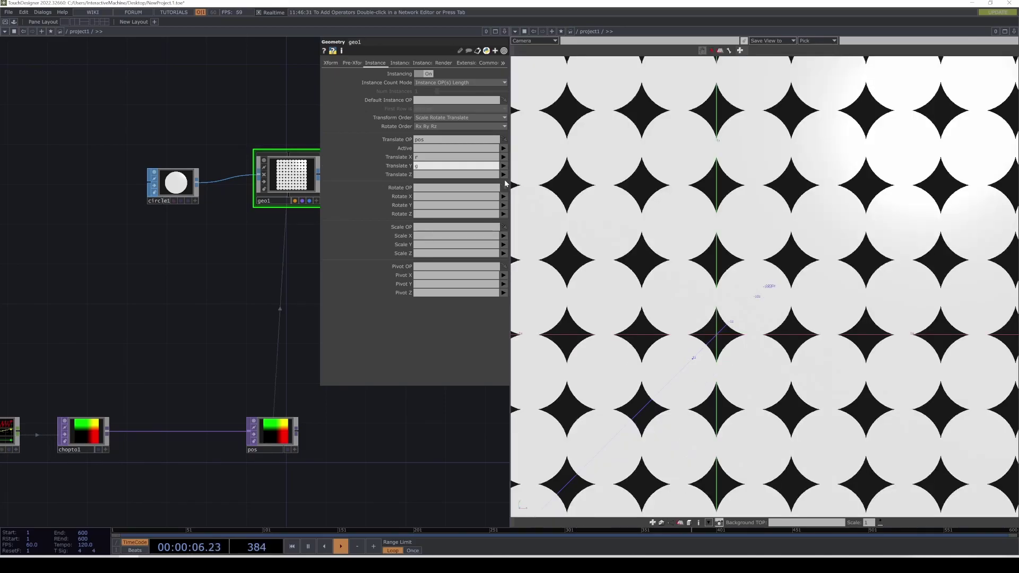
pyautogui.scroll(-3, 689, 219)
pyautogui.moveTo(690, 219); pyautogui.dragTo(780, 248)
pyautogui.moveTo(764, 286); pyautogui.dragTo(778, 234)
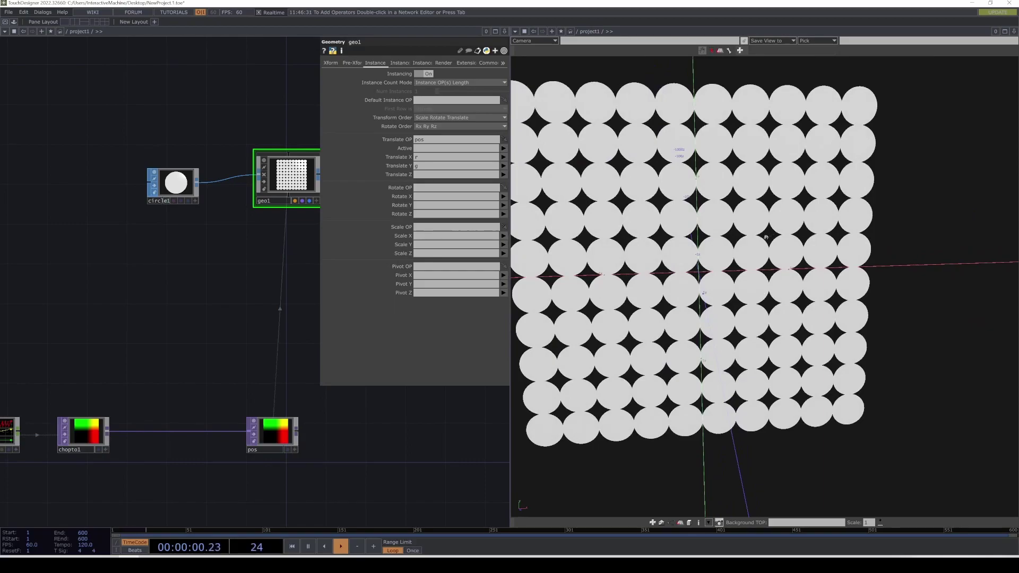
# Add a Camera COMP above the geometry component.
pyautogui.moveTo(265, 244); pyautogui.dragTo(166, 266)
pyautogui.moveTo(249, 303); pyautogui.dragTo(240, 344)
pyautogui.press('Tab')
pyautogui.write('ca')
pyautogui.click(121, 281)
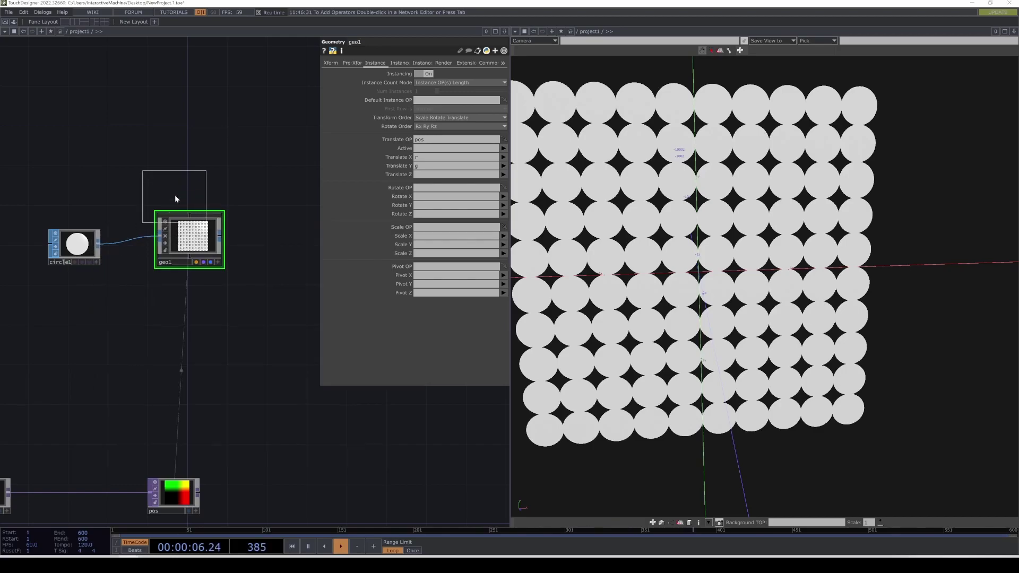
pyautogui.click(193, 155)
# Add a Render TOP and place it beside the geometry component.
pyautogui.press('Tab')
pyautogui.press('Tab')
pyautogui.write('re')
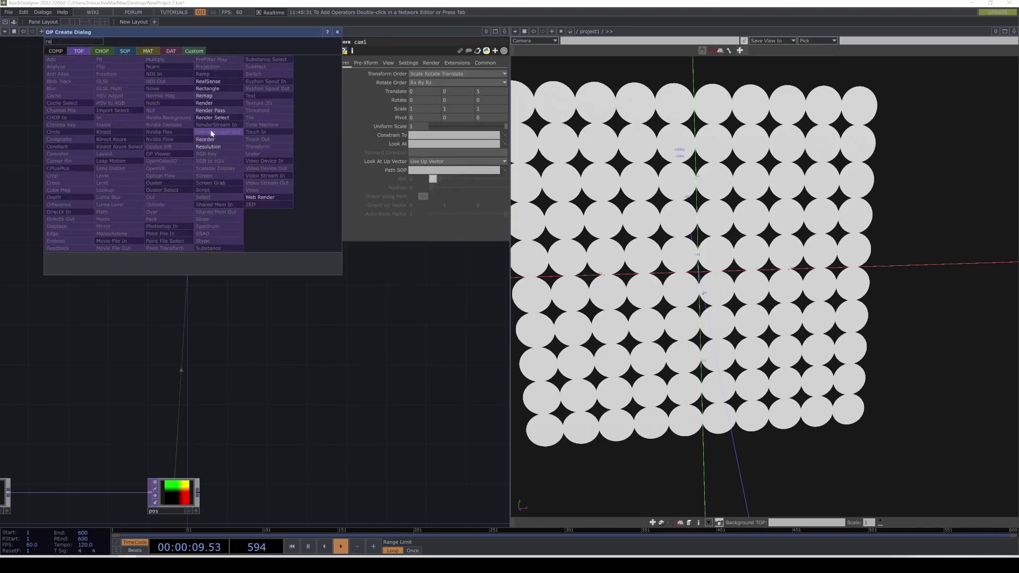
pyautogui.click(204, 103)
pyautogui.click(267, 231)
pyautogui.moveTo(267, 232); pyautogui.dragTo(277, 252)
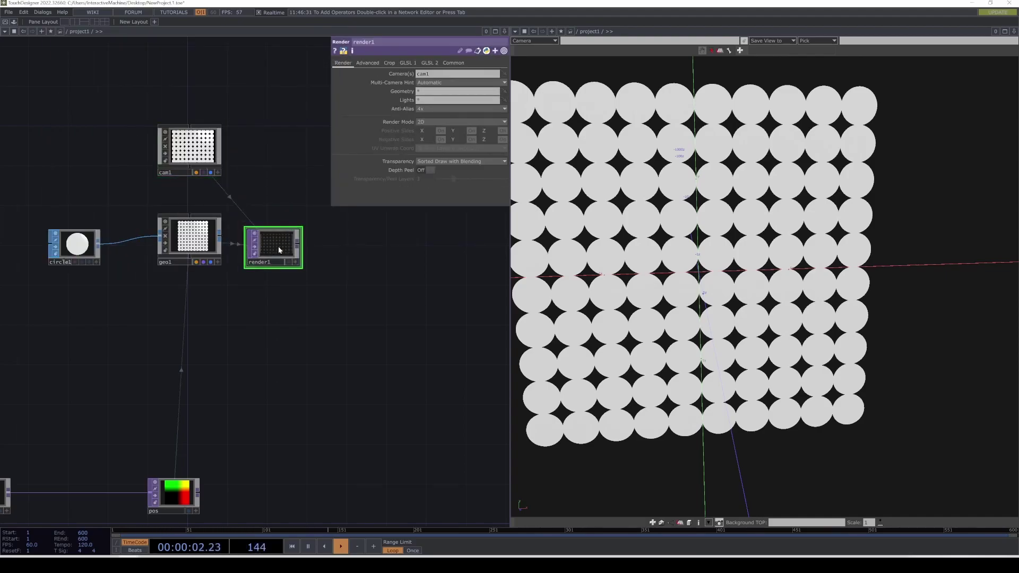
# Switch the geometry viewer pane to a TOP Viewer and connect a Null TOP to the Render TOP's output.
pyautogui.click(515, 31)
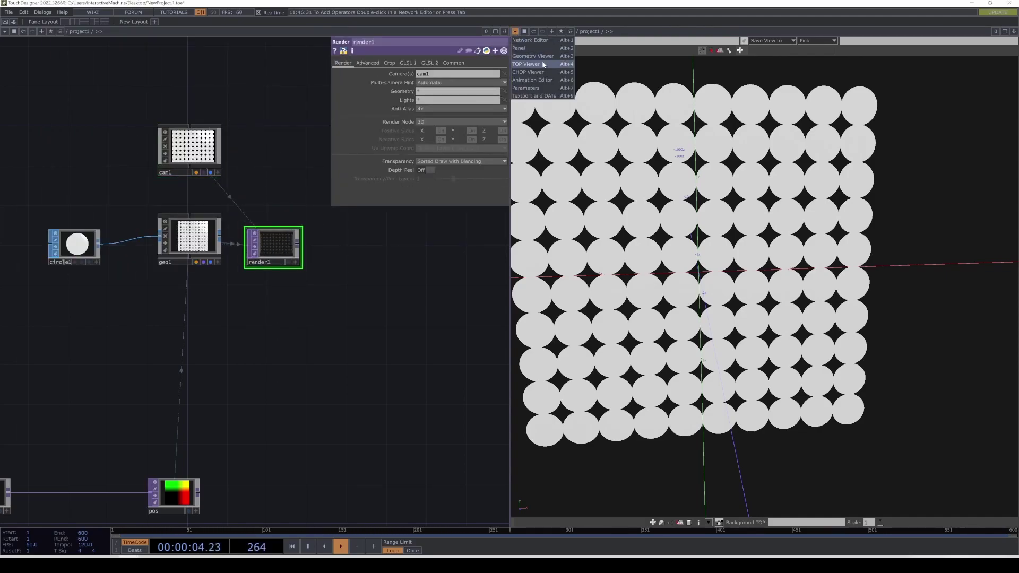
pyautogui.click(530, 49)
pyautogui.moveTo(303, 243); pyautogui.dragTo(209, 265)
pyautogui.click(207, 267)
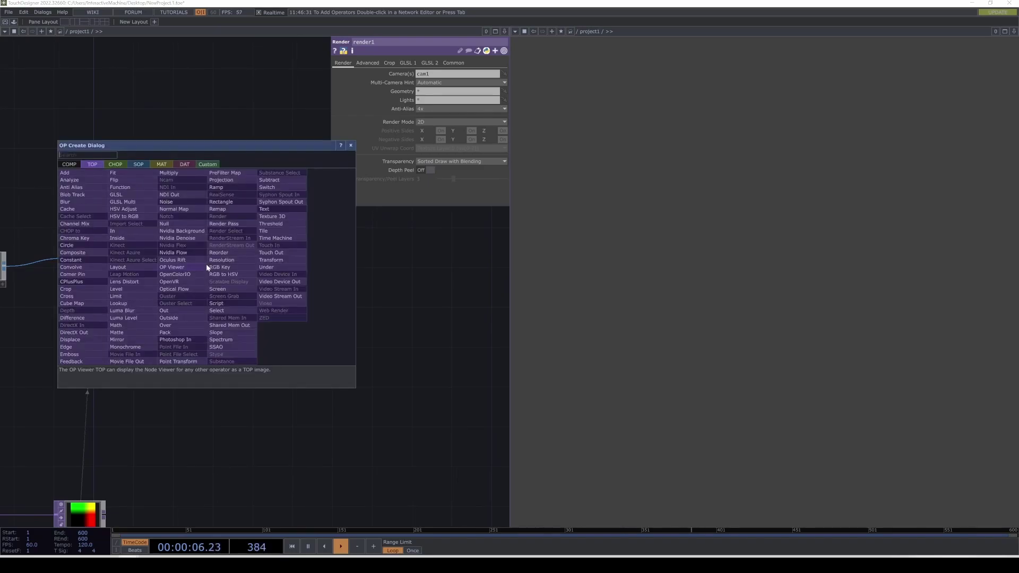
pyautogui.write('nul')
pyautogui.press('Return')
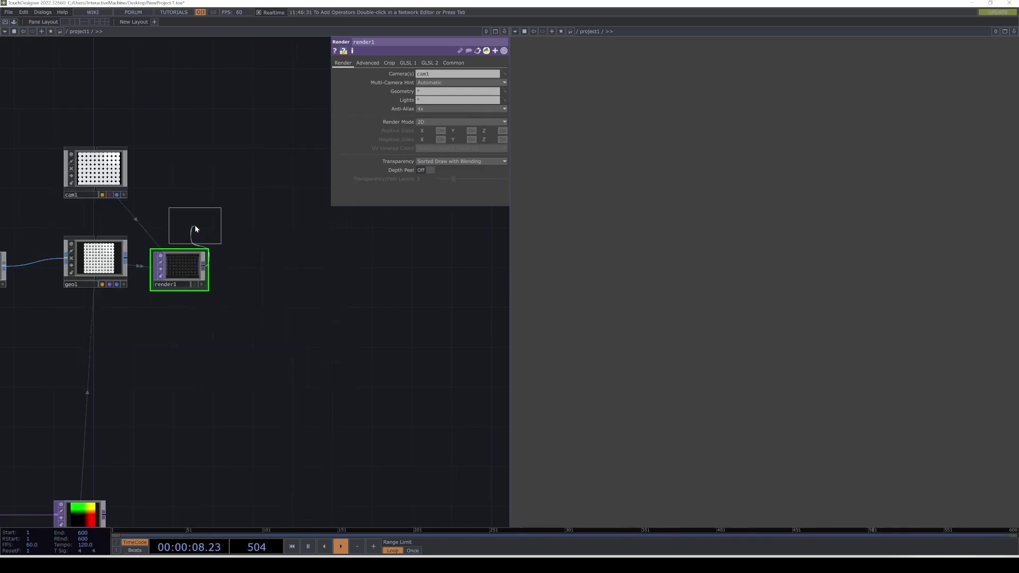
pyautogui.click(485, 284)
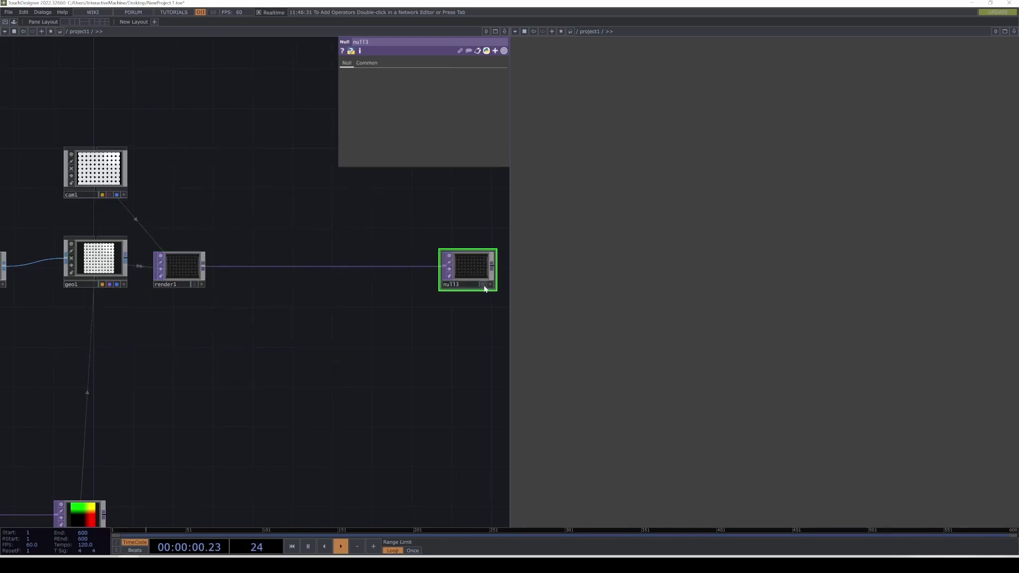
# Turn on display for the render's Null TOP and disable Backdrop TOPs in the network editor.
pyautogui.click(482, 284)
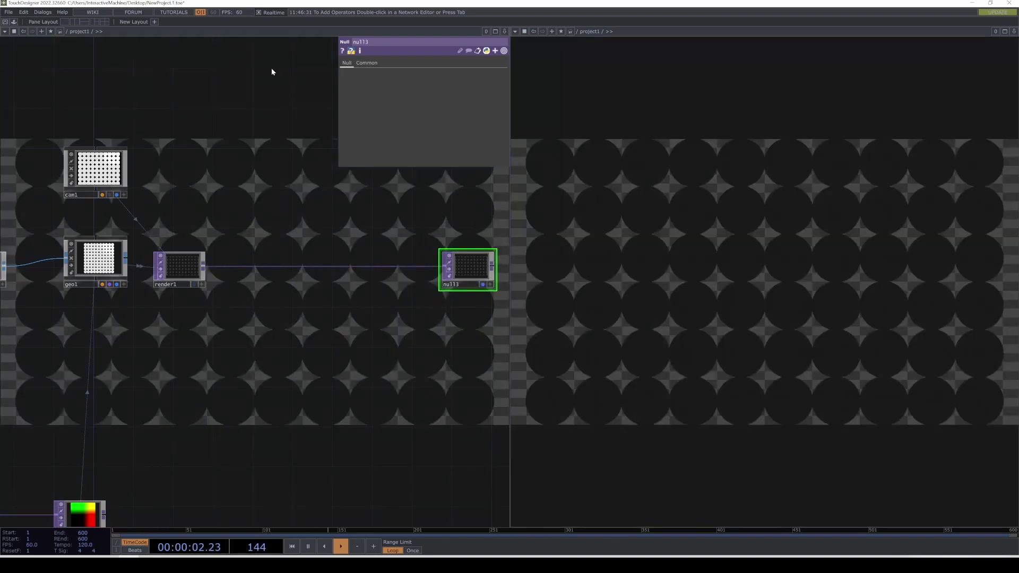
pyautogui.rightClick(265, 273)
pyautogui.moveTo(299, 319)
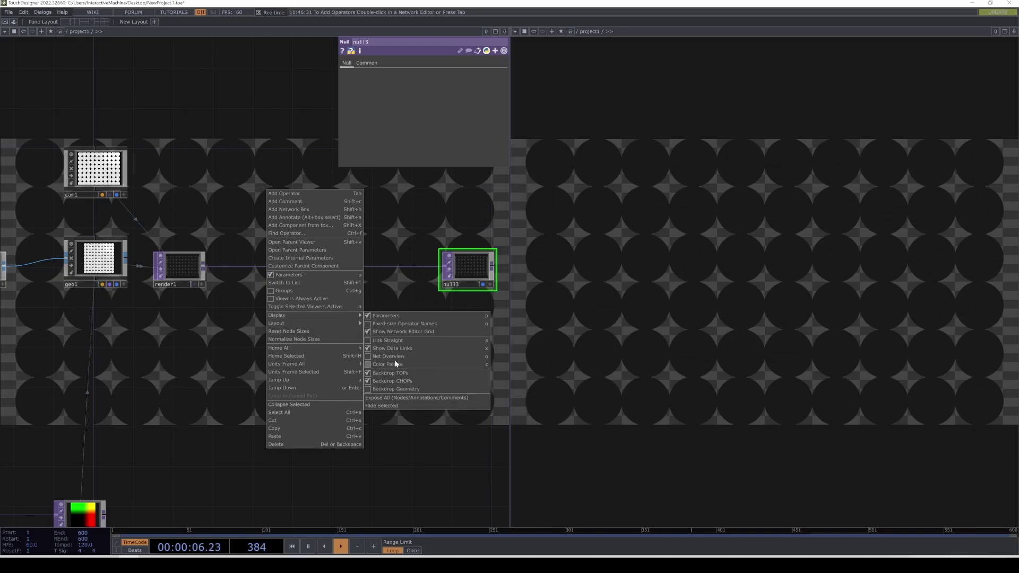
pyautogui.click(390, 372)
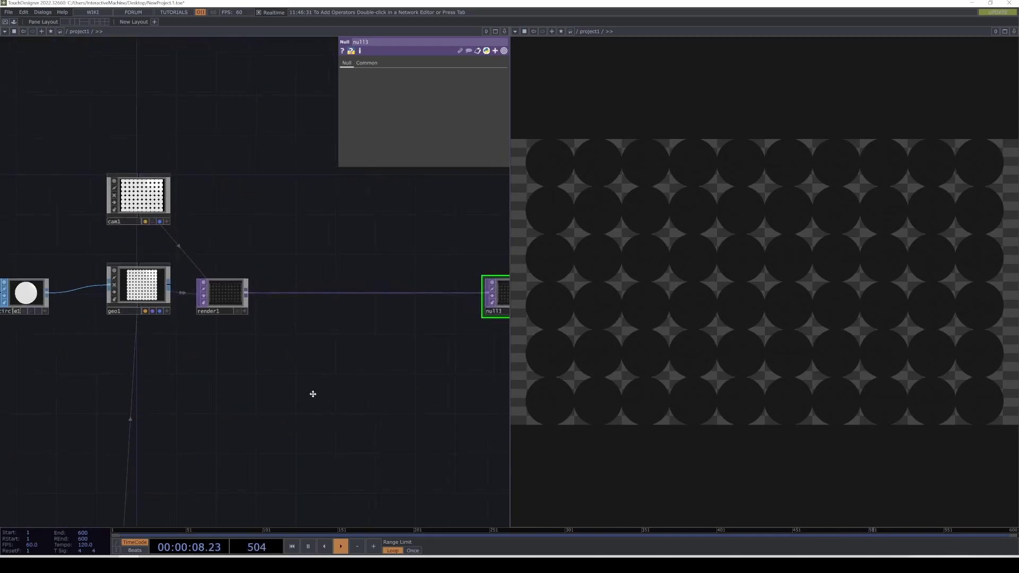
# Add a Constant MAT directly beneath the geometry component and assign it as the component's material.
pyautogui.moveTo(411, 353); pyautogui.dragTo(362, 370)
pyautogui.moveTo(170, 380); pyautogui.dragTo(214, 364)
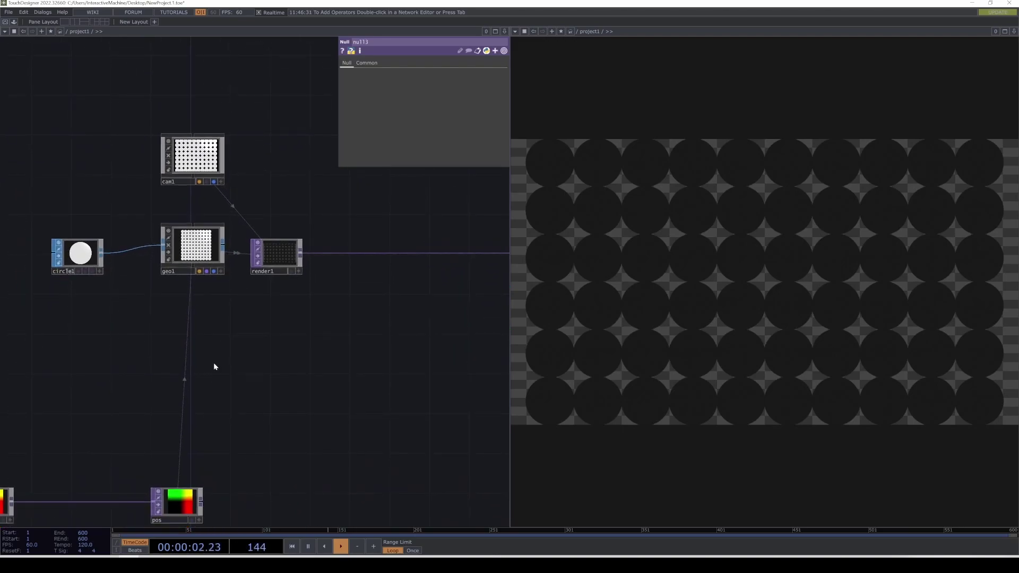
pyautogui.press('Tab')
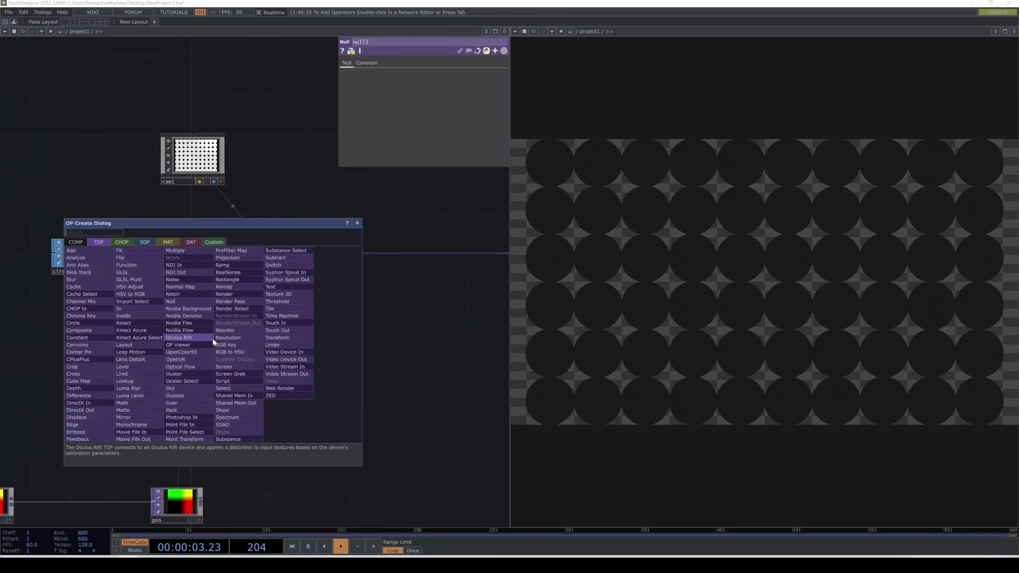
pyautogui.click(169, 243)
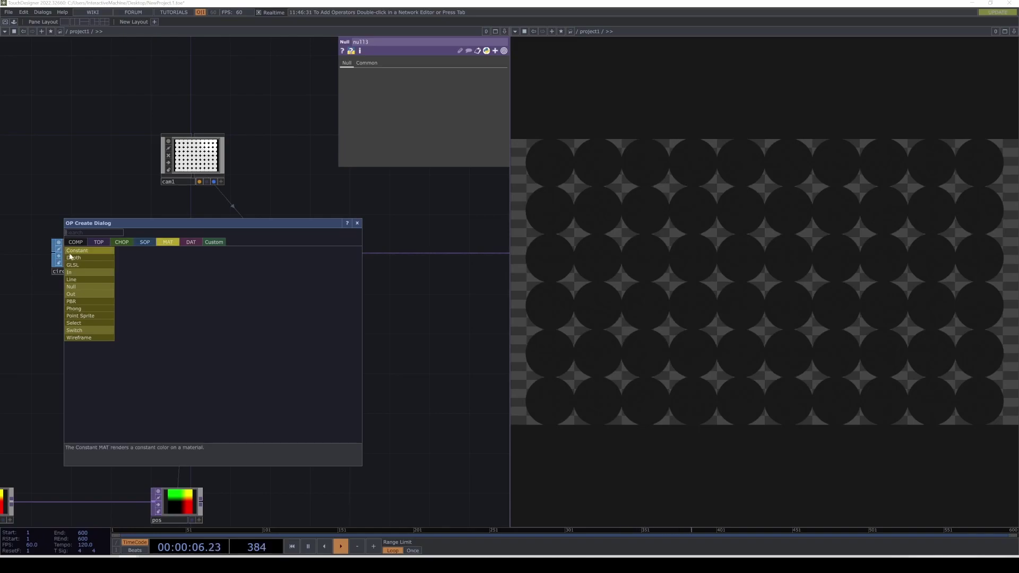
pyautogui.click(88, 251)
pyautogui.click(187, 328)
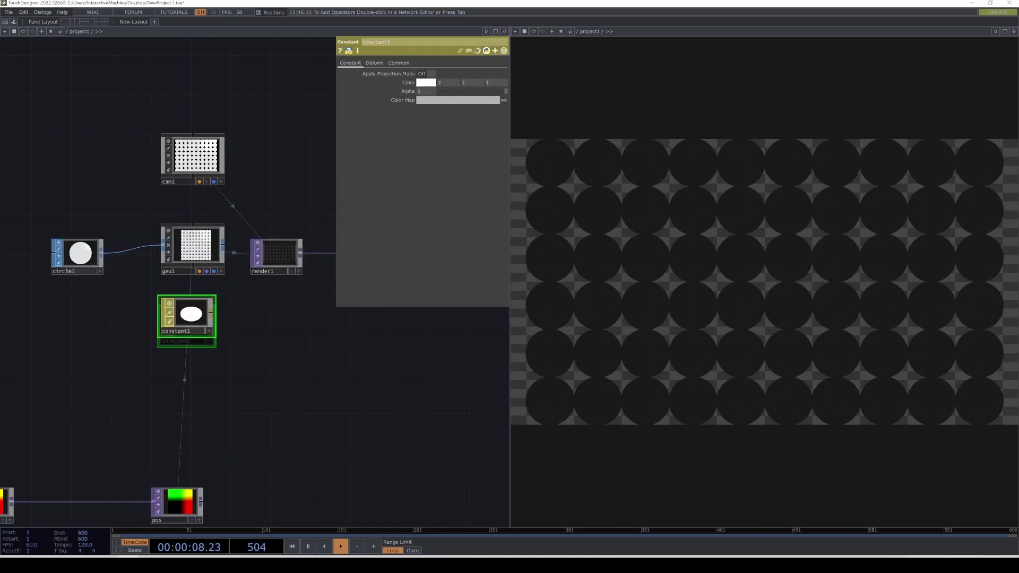
pyautogui.moveTo(189, 253); pyautogui.dragTo(189, 252)
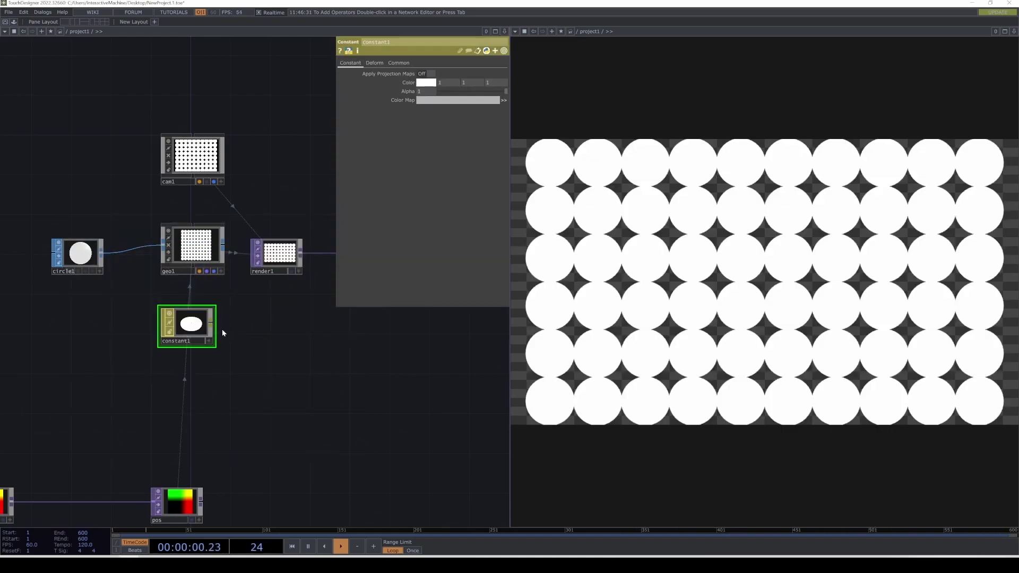
pyautogui.moveTo(183, 325)
pyautogui.mouseDown()
pyautogui.moveTo(104, 176)
pyautogui.moveTo(165, 302)
pyautogui.moveTo(165, 326)
pyautogui.mouseUp()
pyautogui.moveTo(244, 355); pyautogui.dragTo(325, 255)
pyautogui.scroll(-3, 306, 276)
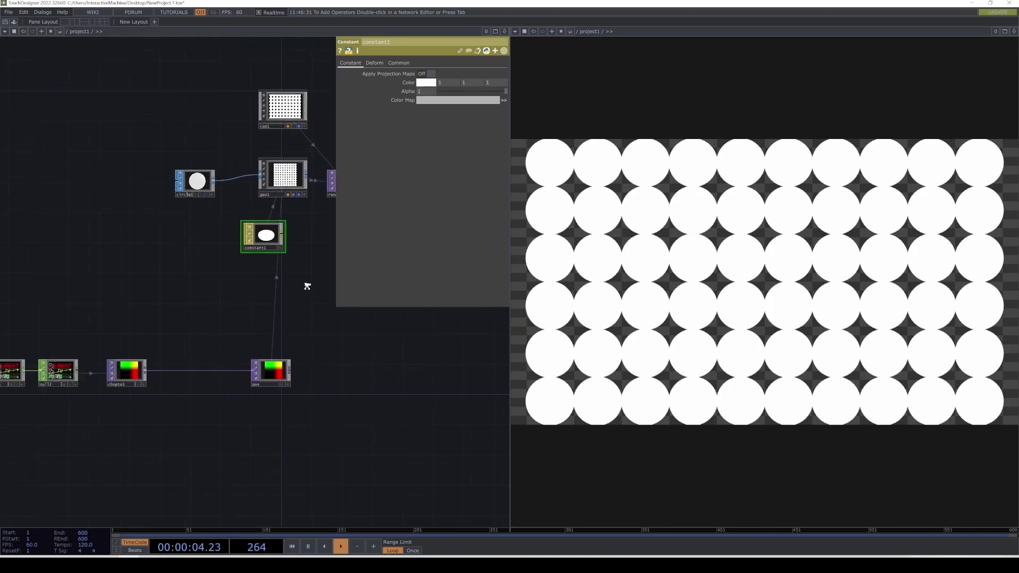
pyautogui.moveTo(265, 233); pyautogui.dragTo(278, 242)
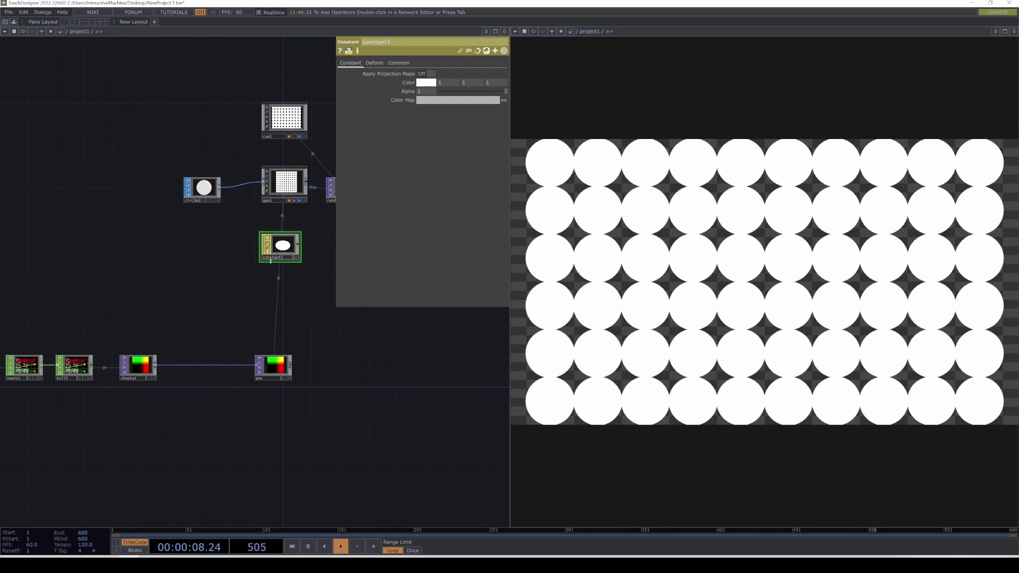
# Add a Ramp TOP in the empty area below the position texture chain.
pyautogui.moveTo(189, 436); pyautogui.dragTo(203, 387)
pyautogui.moveTo(149, 410); pyautogui.dragTo(183, 405)
pyautogui.press('Tab')
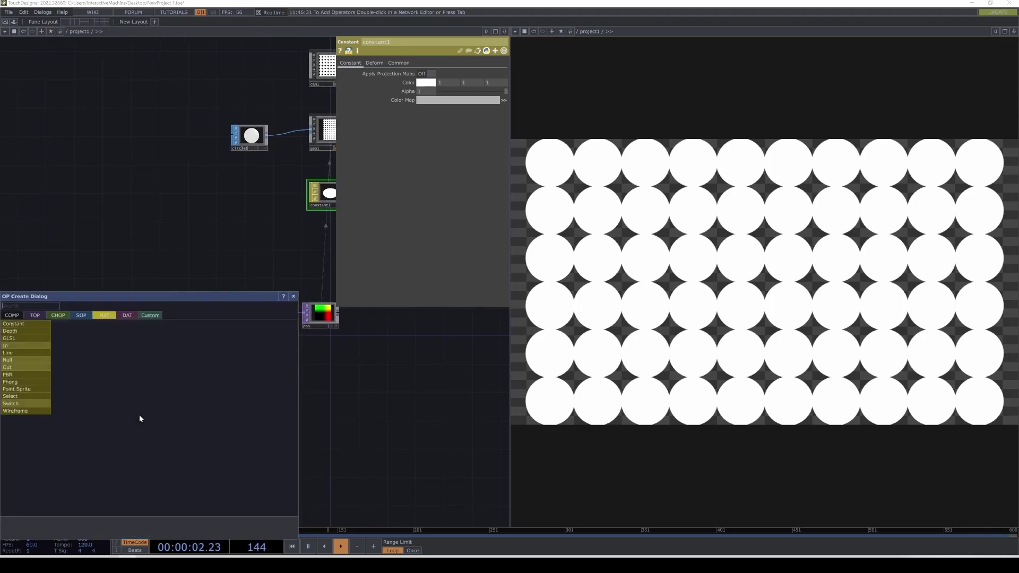
pyautogui.hotkey('shift', 'Tab')
pyautogui.hotkey('shift', 'Tab')
pyautogui.hotkey('shift', 'Tab')
pyautogui.write('ra')
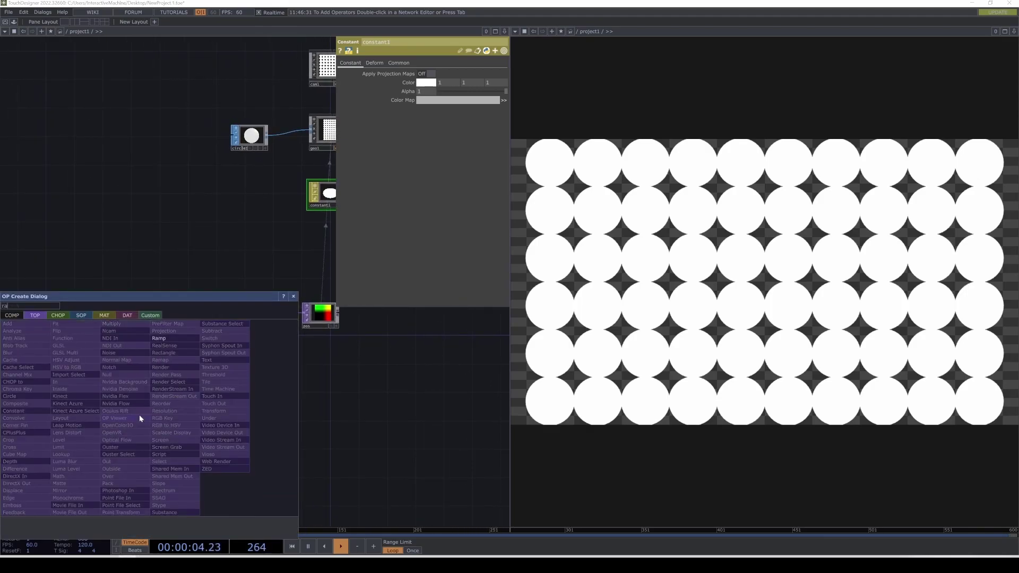
pyautogui.click(162, 338)
pyautogui.click(130, 403)
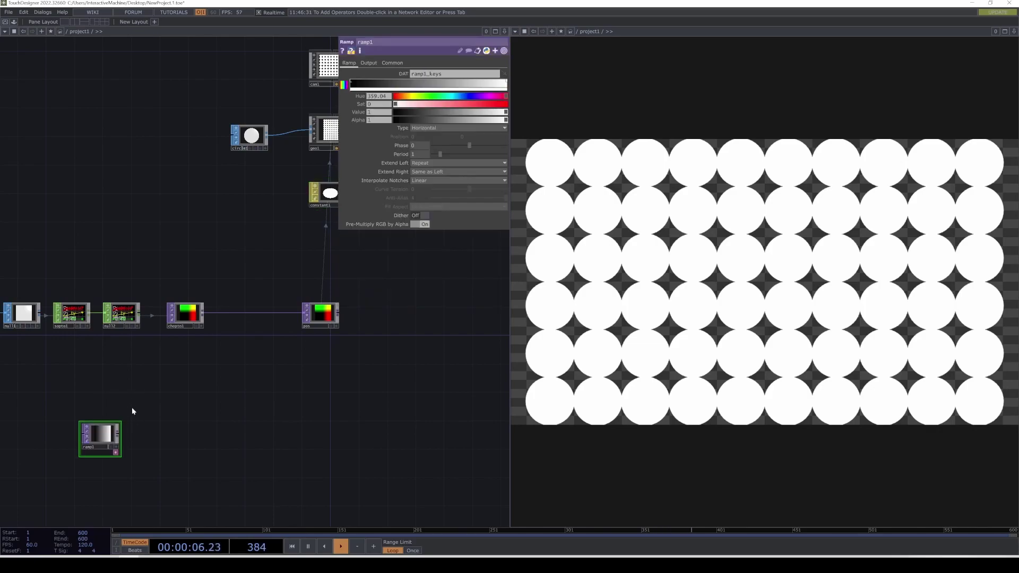
# Set the Ramp TOP's resolution to 1280 by 1280.
pyautogui.click(392, 62)
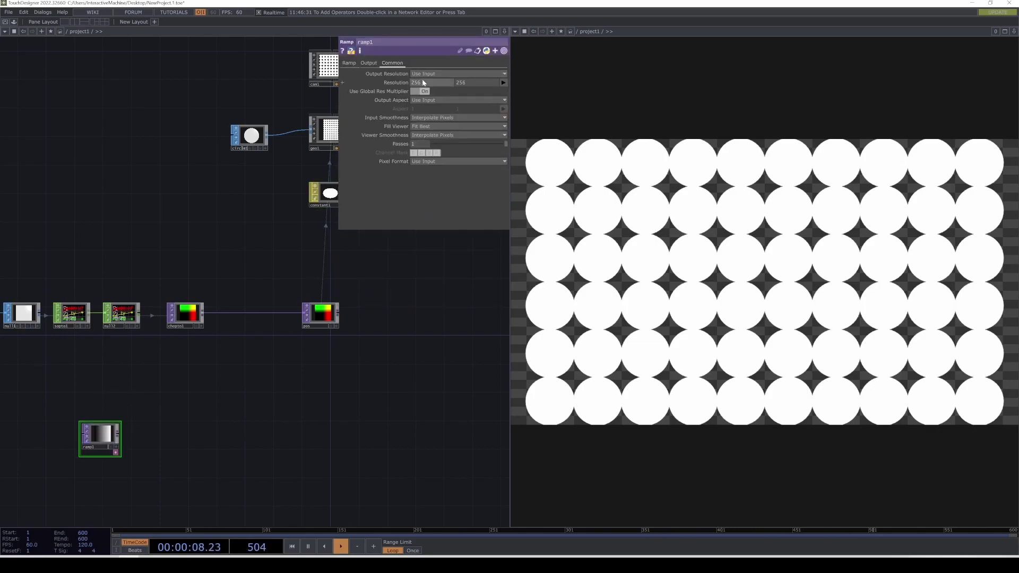
pyautogui.click(423, 82)
pyautogui.write('1280')
pyautogui.press('Tab')
pyautogui.write('1280')
# Connect a new Circle TOP to the Ramp TOP's output.
pyautogui.scroll(5, 84, 475)
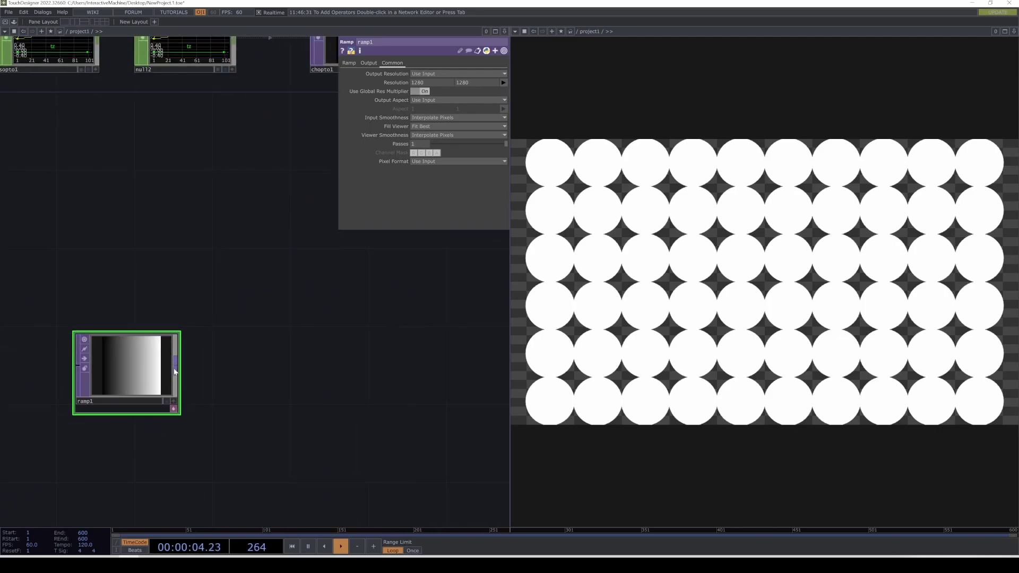
pyautogui.click(172, 367)
pyautogui.write('ci')
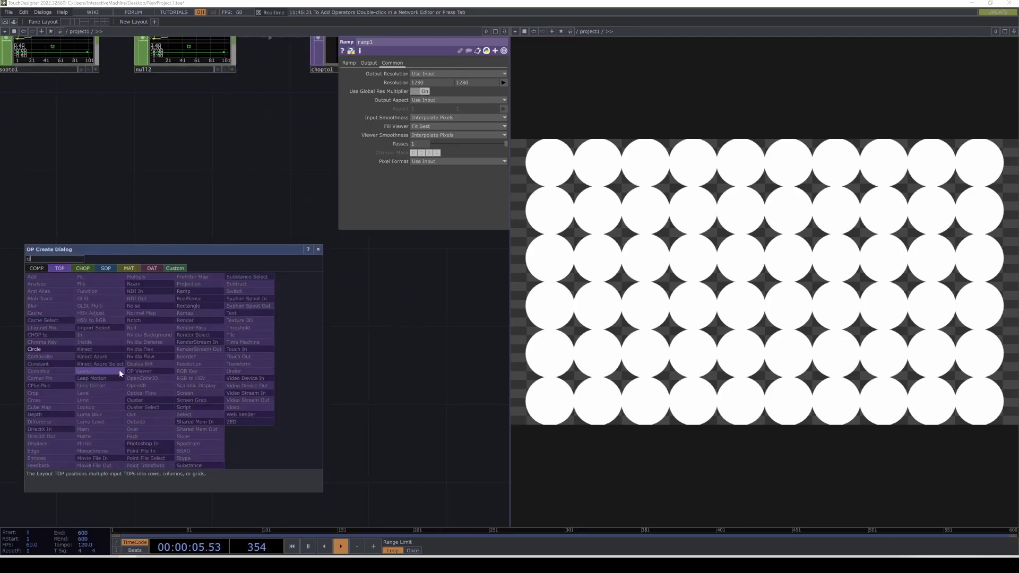
pyautogui.click(58, 349)
pyautogui.click(335, 377)
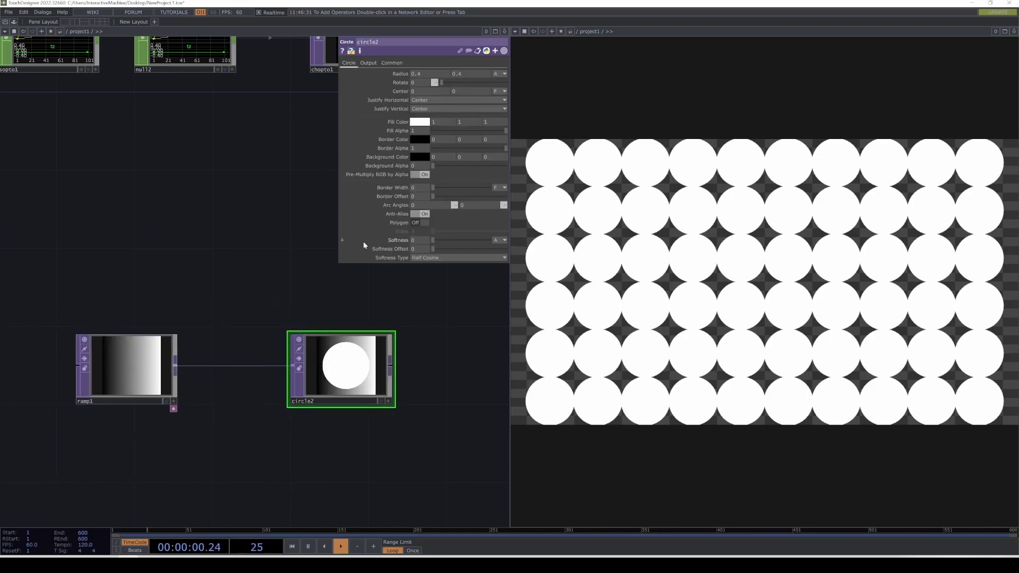
# Set the Circle TOP's output operation to Multiply so it combines with the ramp.
pyautogui.click(368, 63)
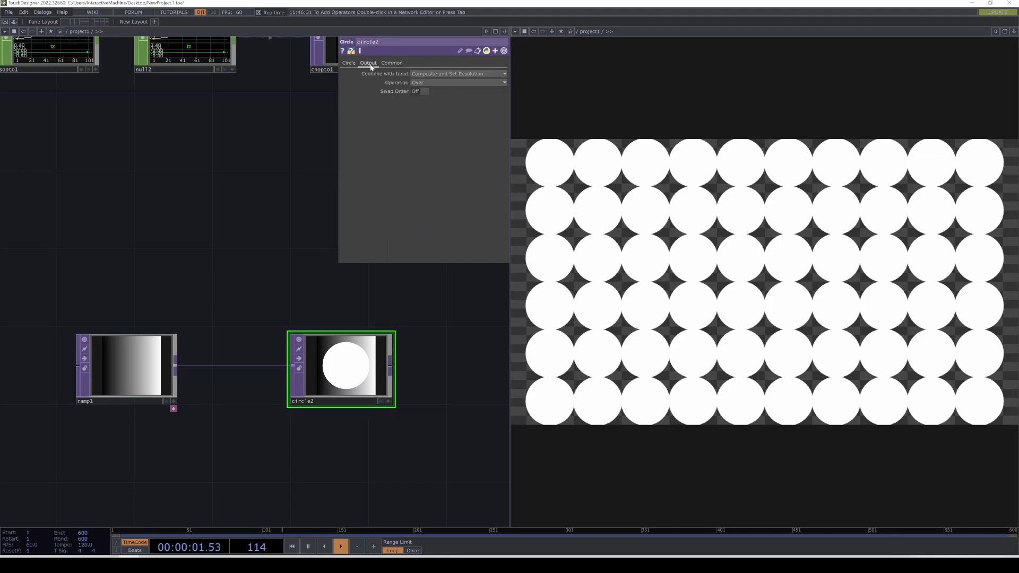
pyautogui.click(417, 83)
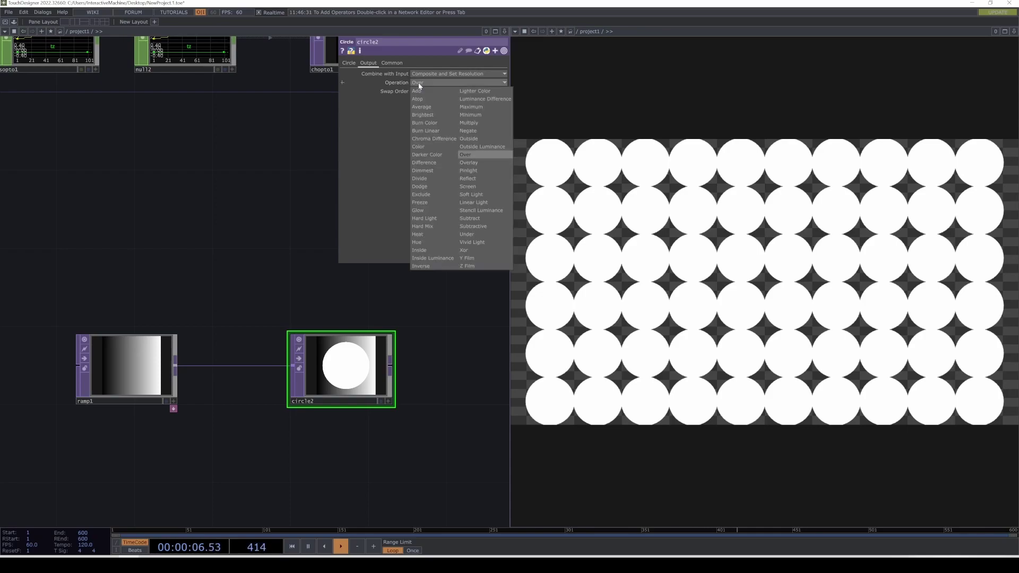
pyautogui.click(478, 122)
# Add a Null TOP after the Circle TOP and assign it as the Constant MAT's Color Map.
pyautogui.moveTo(386, 418); pyautogui.dragTo(217, 406)
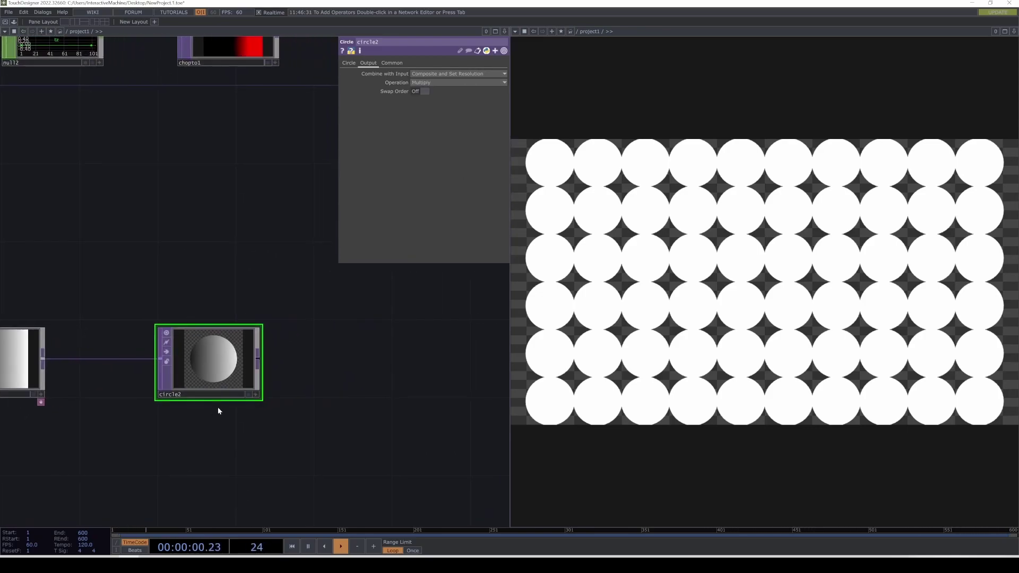
pyautogui.scroll(-4, 218, 406)
pyautogui.rightClick(237, 378)
pyautogui.write('nu')
pyautogui.click(208, 338)
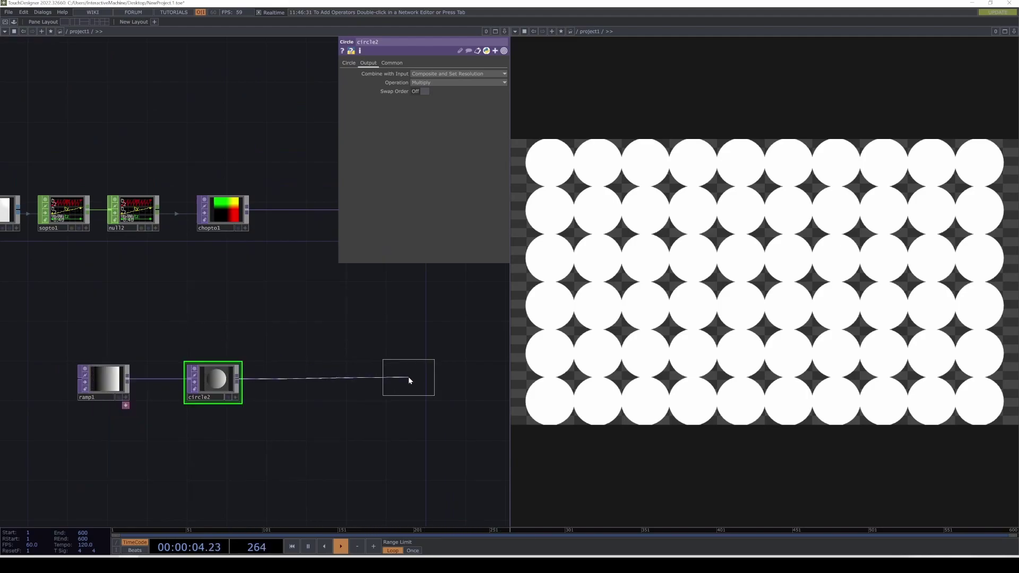
pyautogui.click(413, 381)
pyautogui.scroll(-3, 278, 345)
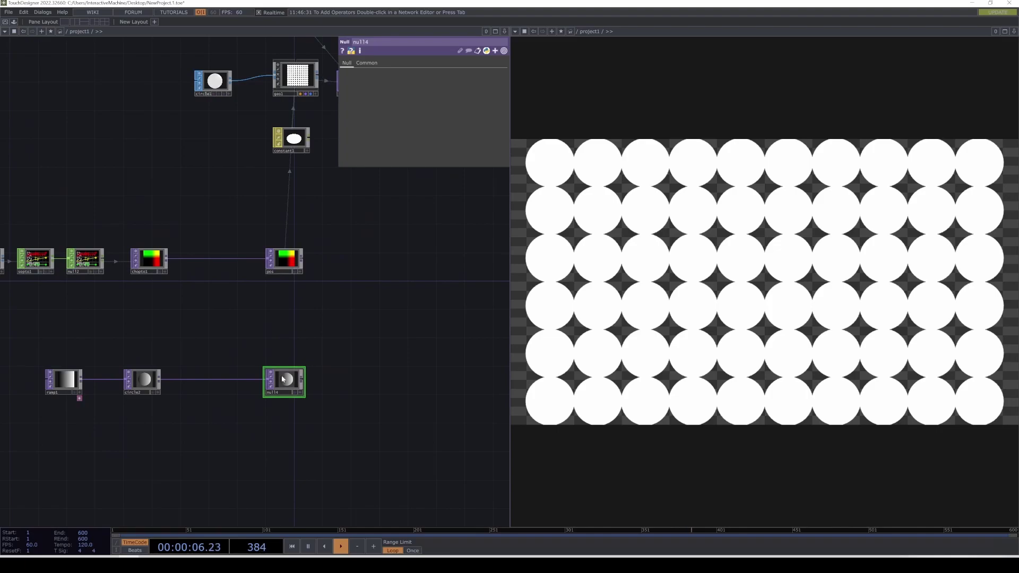
pyautogui.moveTo(287, 390); pyautogui.dragTo(296, 151)
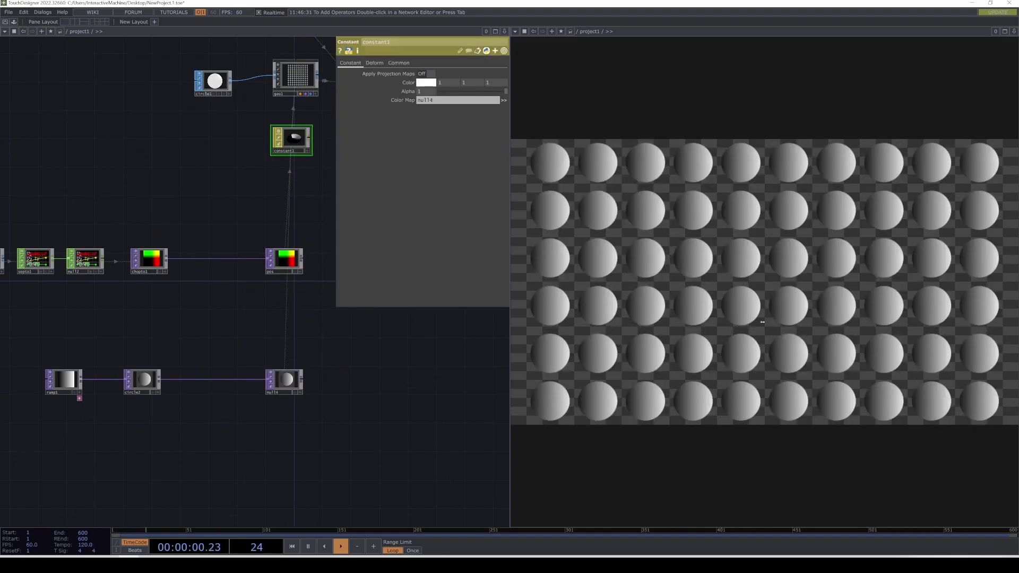
# Change the type of the ramp feeding the Circle TOP to Radial.
pyautogui.click(60, 377)
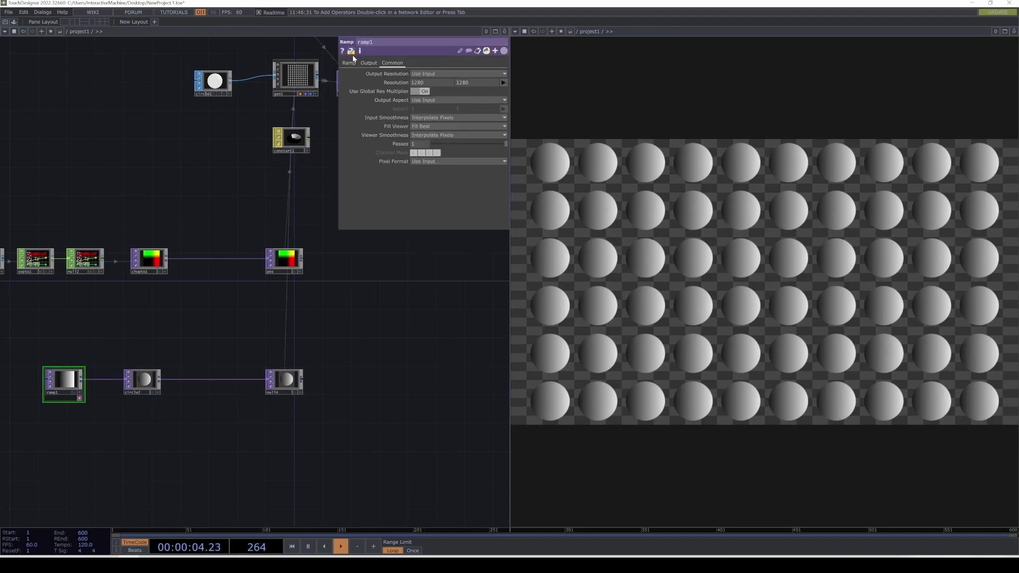
pyautogui.click(348, 63)
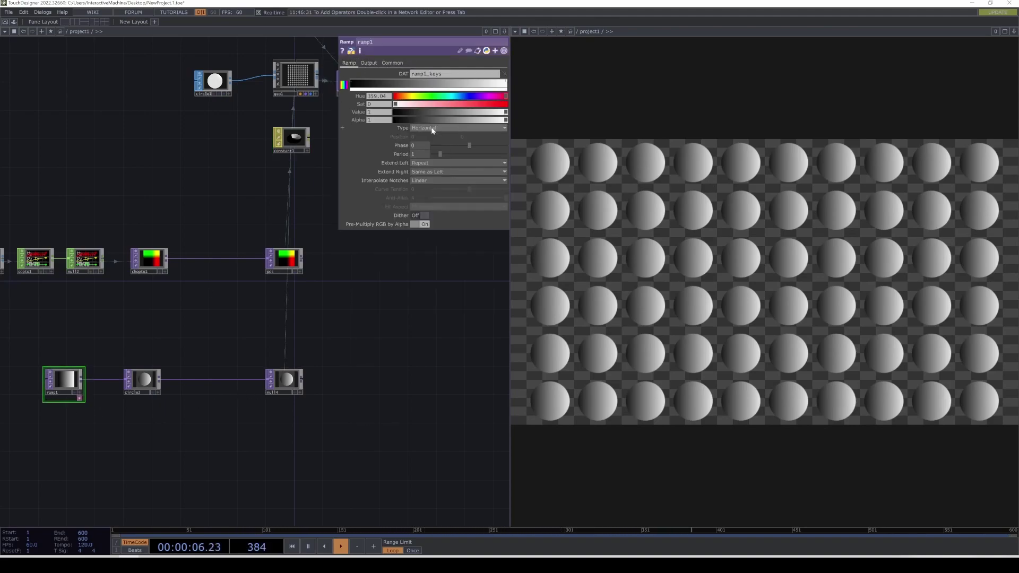
pyautogui.click(431, 127)
pyautogui.click(419, 152)
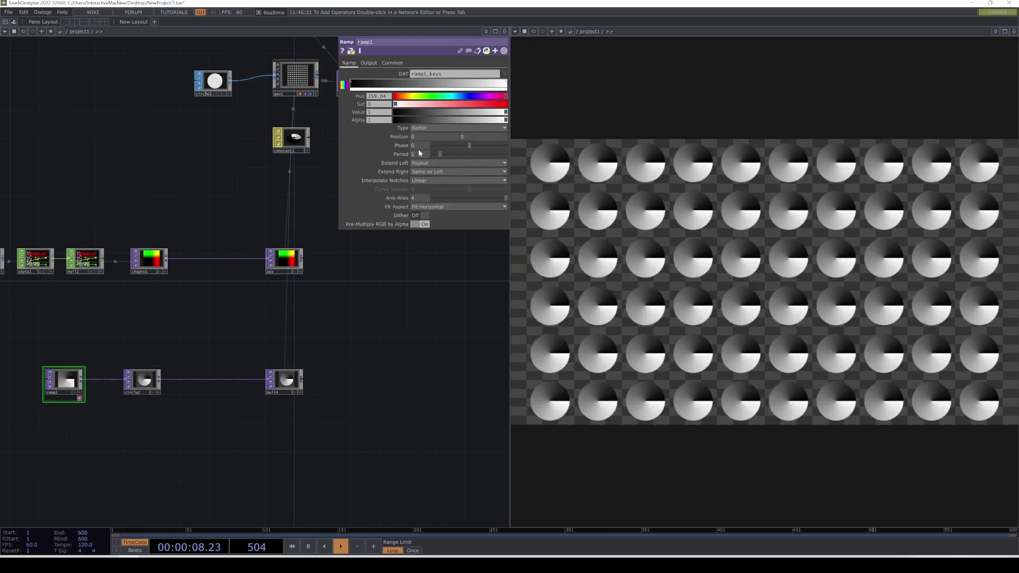
# Move the render's Null TOP farther from the Render TOP and insert a Ramp TOP between them.
pyautogui.moveTo(344, 363); pyautogui.dragTo(220, 414)
pyautogui.scroll(-3, 257, 394)
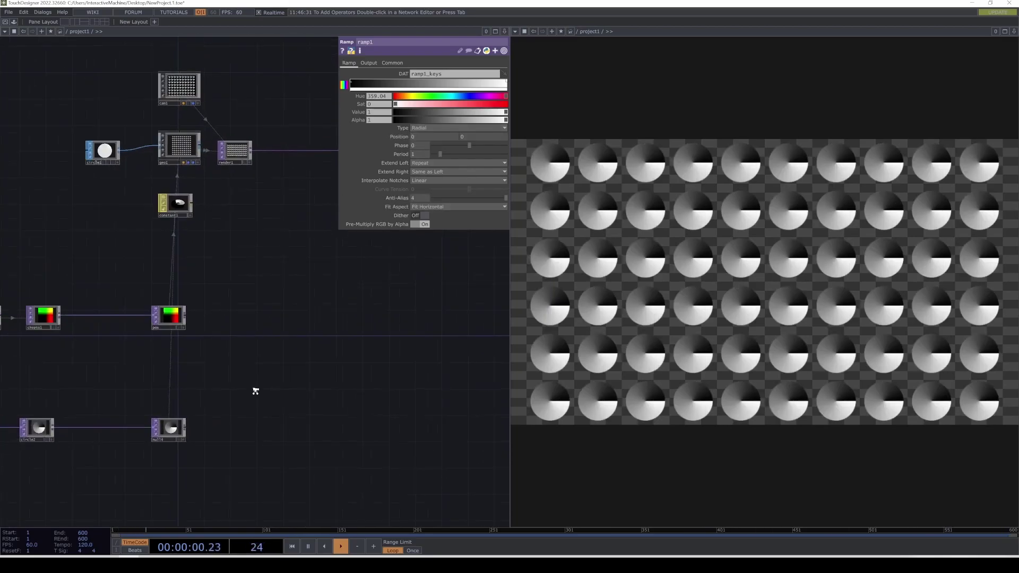
pyautogui.moveTo(300, 347); pyautogui.dragTo(216, 377)
pyautogui.moveTo(303, 234); pyautogui.dragTo(380, 234)
pyautogui.rightClick(319, 234)
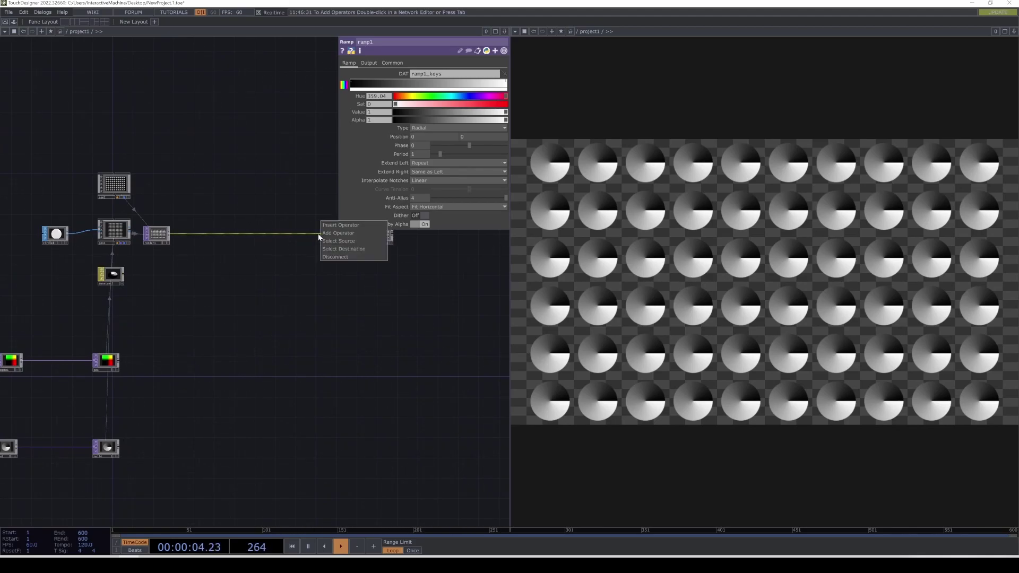
pyautogui.click(333, 227)
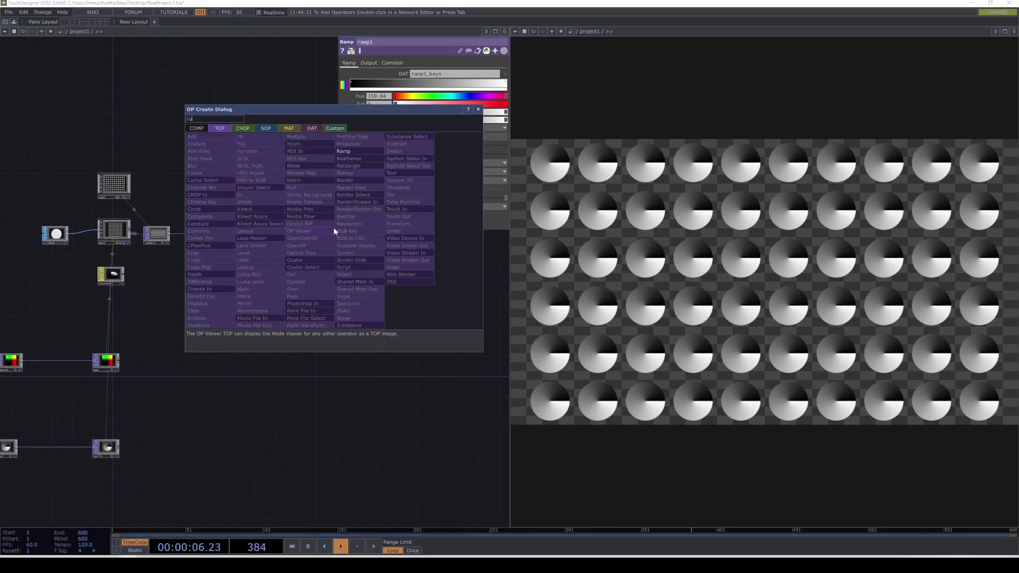
pyautogui.click(353, 152)
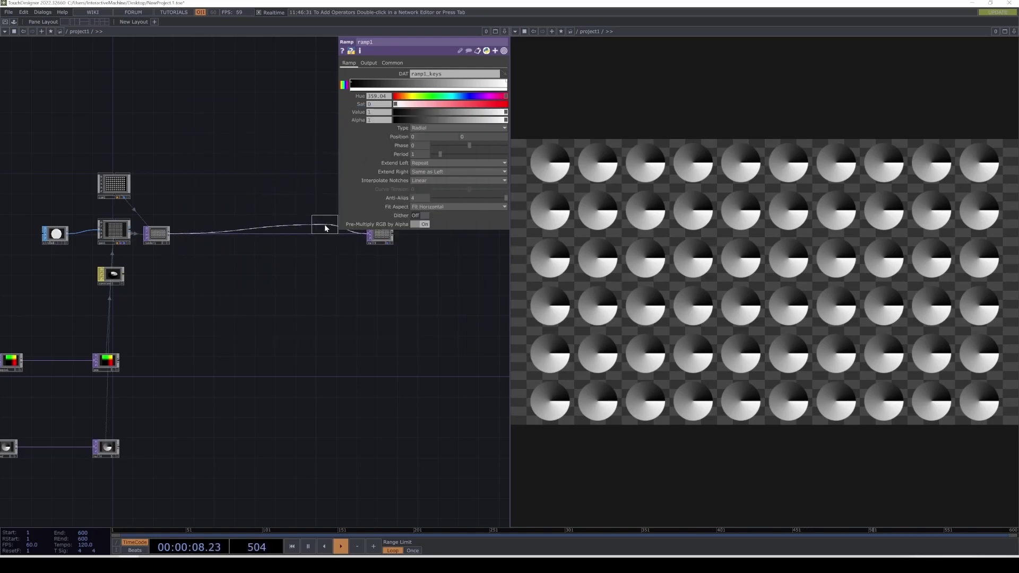
pyautogui.click(324, 233)
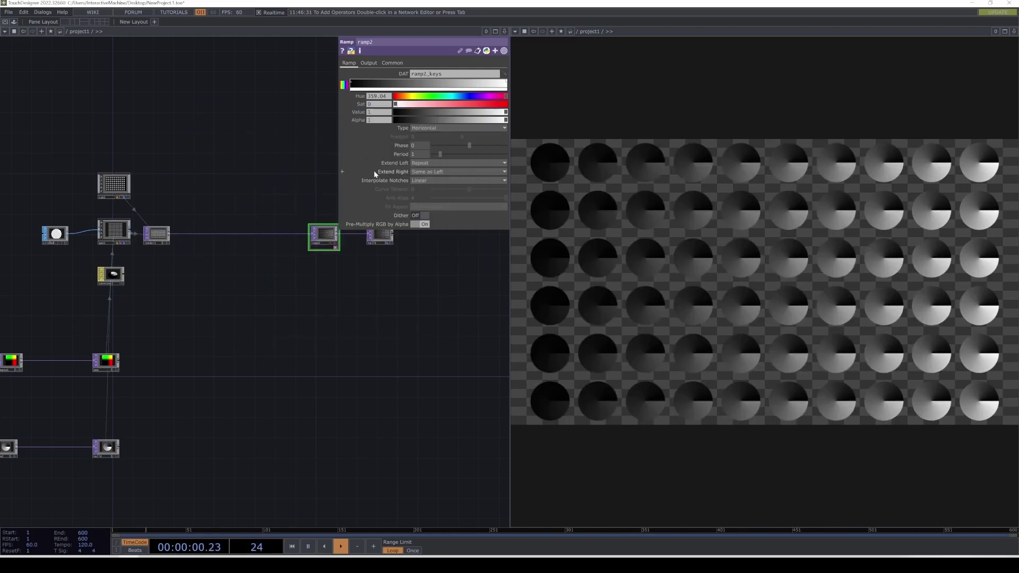
# Set the output operation of the Ramp TOP after the render to Under so it sits behind the circles.
pyautogui.click(370, 62)
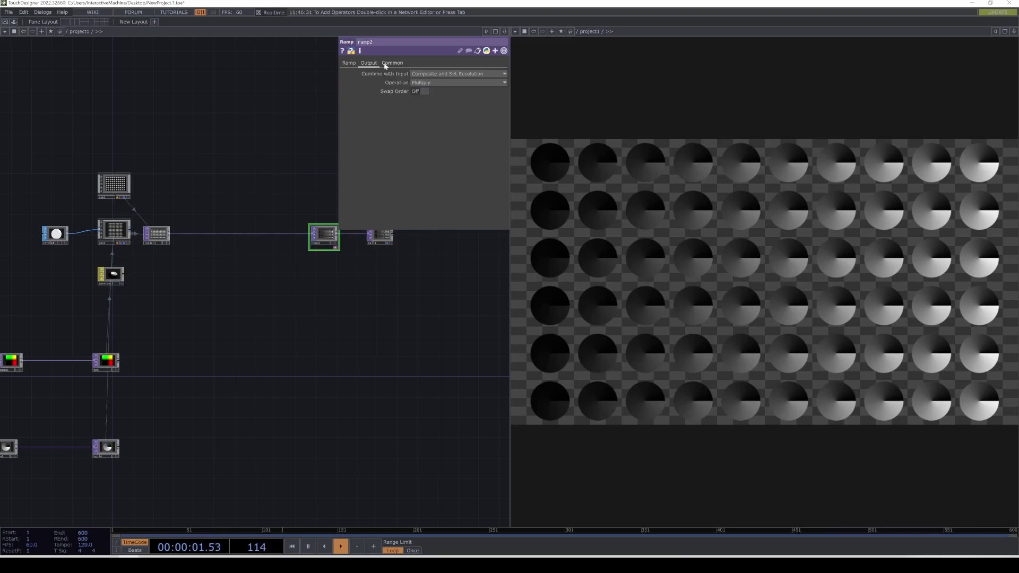
pyautogui.click(420, 82)
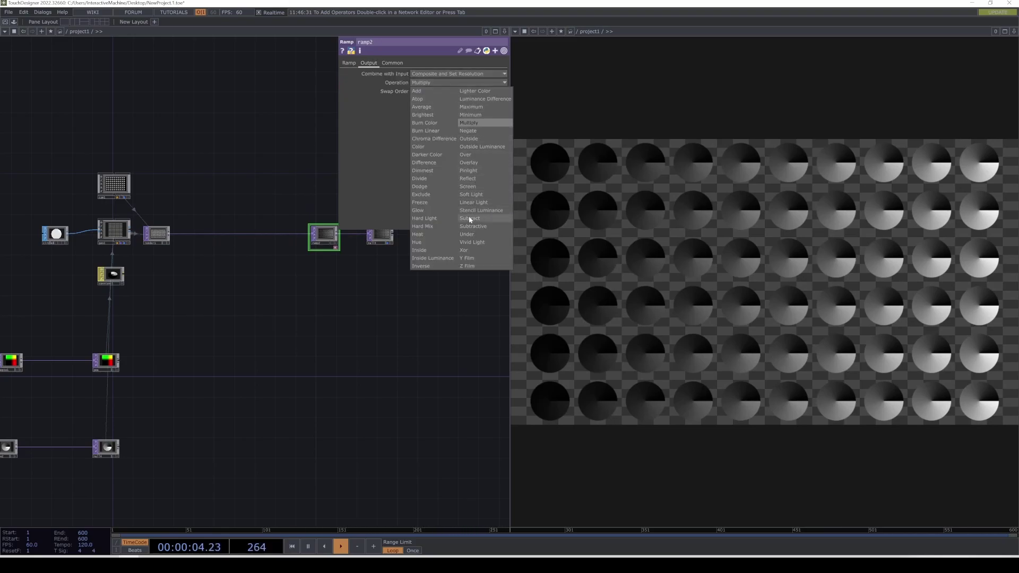
pyautogui.click(467, 234)
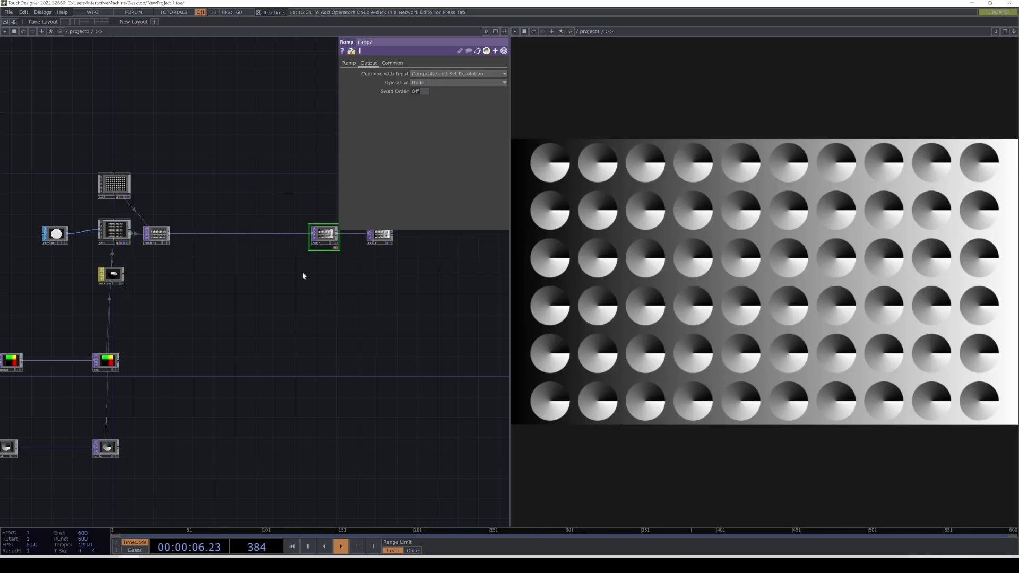
# Change the type of the background Ramp TOP to Vertical.
pyautogui.scroll(3, 302, 276)
pyautogui.click(346, 63)
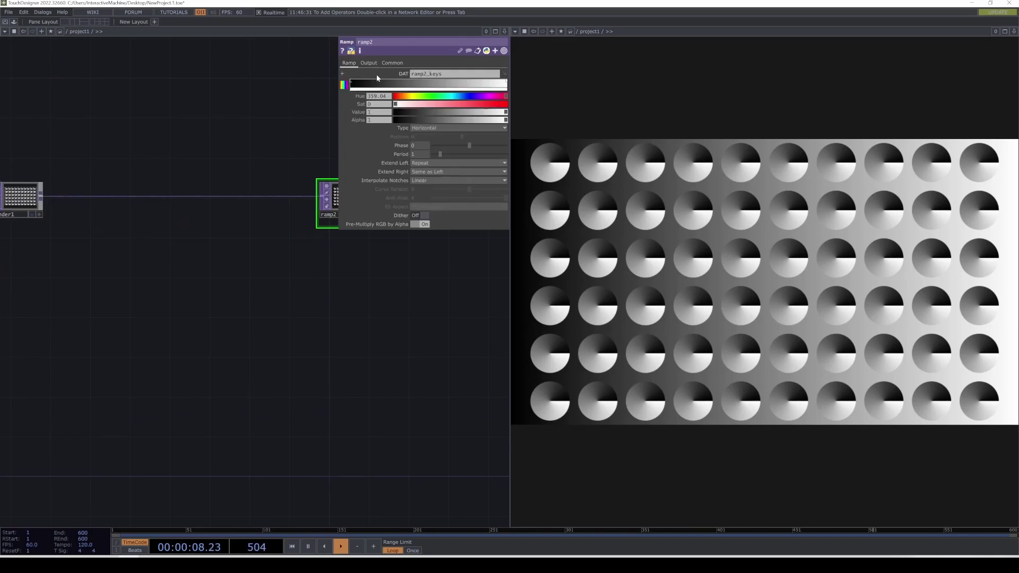
pyautogui.click(417, 129)
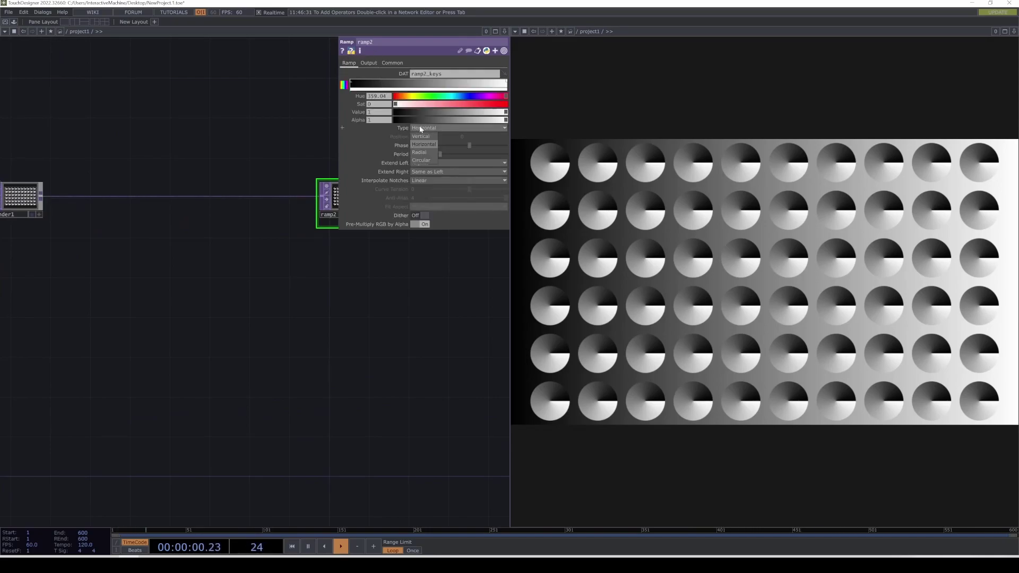
pyautogui.click(421, 137)
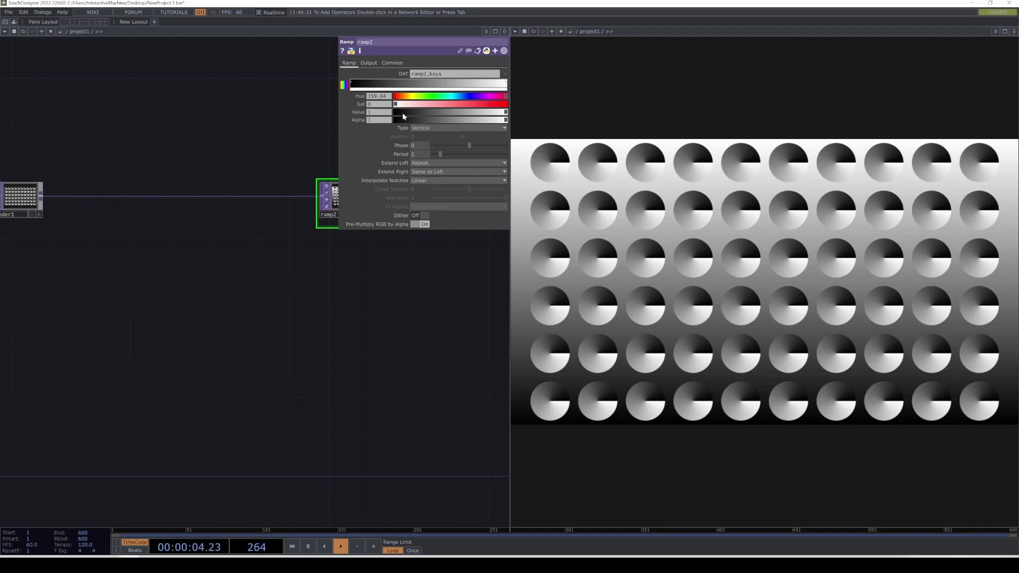
# Tint the background ramp's bright end dark blue with hue 234, saturation about 0.13 and value about 0.33.
pyautogui.click(467, 95)
pyautogui.click(416, 111)
pyautogui.click(423, 111)
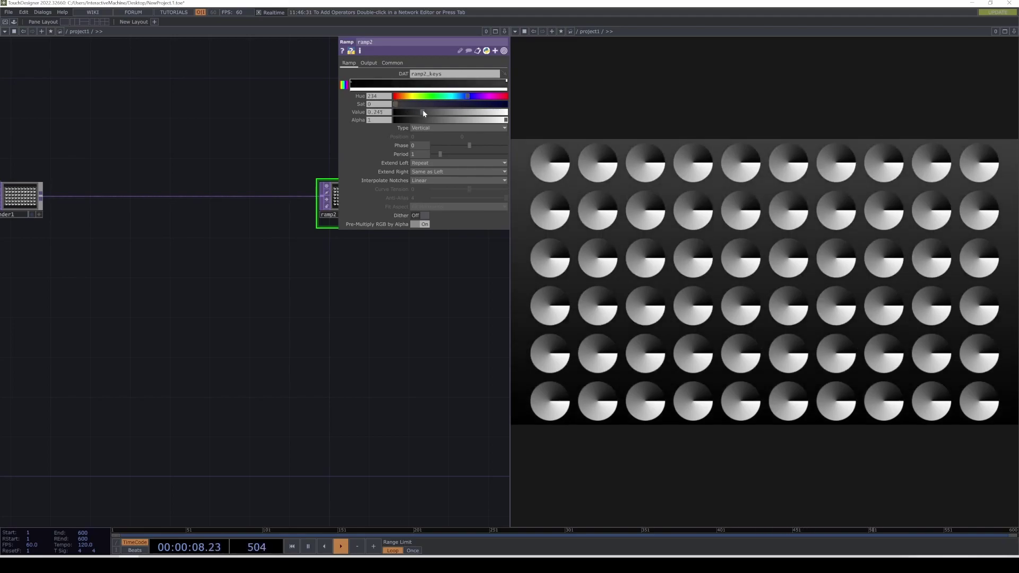
pyautogui.moveTo(396, 104)
pyautogui.mouseDown()
pyautogui.moveTo(433, 113)
pyautogui.moveTo(409, 106)
pyautogui.mouseUp()
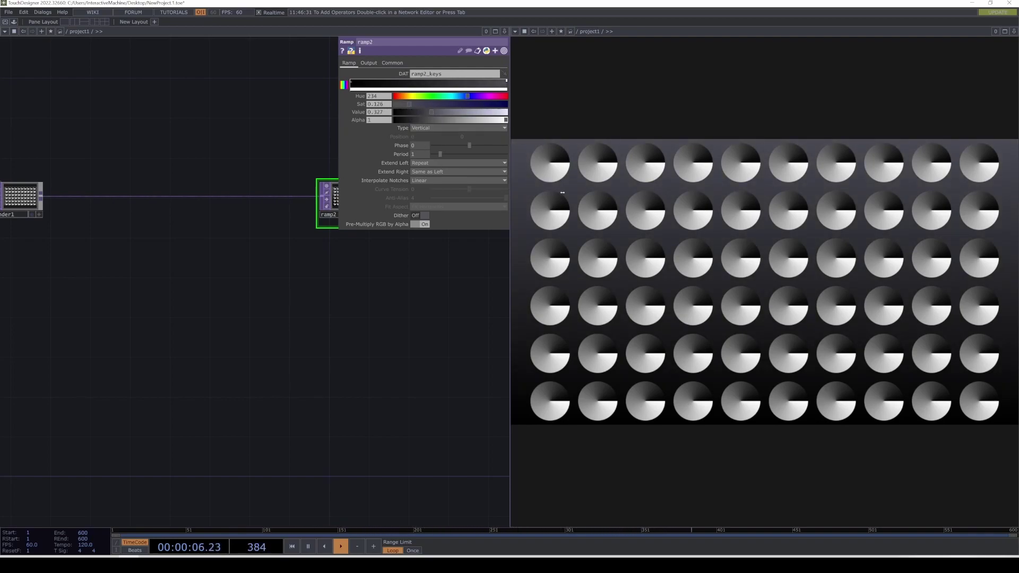
# Tint the bright end of the ramp feeding the Circle TOP with saturation 0.155 and value 0.917.
pyautogui.moveTo(220, 349); pyautogui.dragTo(336, 341)
pyautogui.scroll(-3, 334, 339)
pyautogui.moveTo(228, 362); pyautogui.dragTo(340, 360)
pyautogui.moveTo(296, 405); pyautogui.dragTo(401, 296)
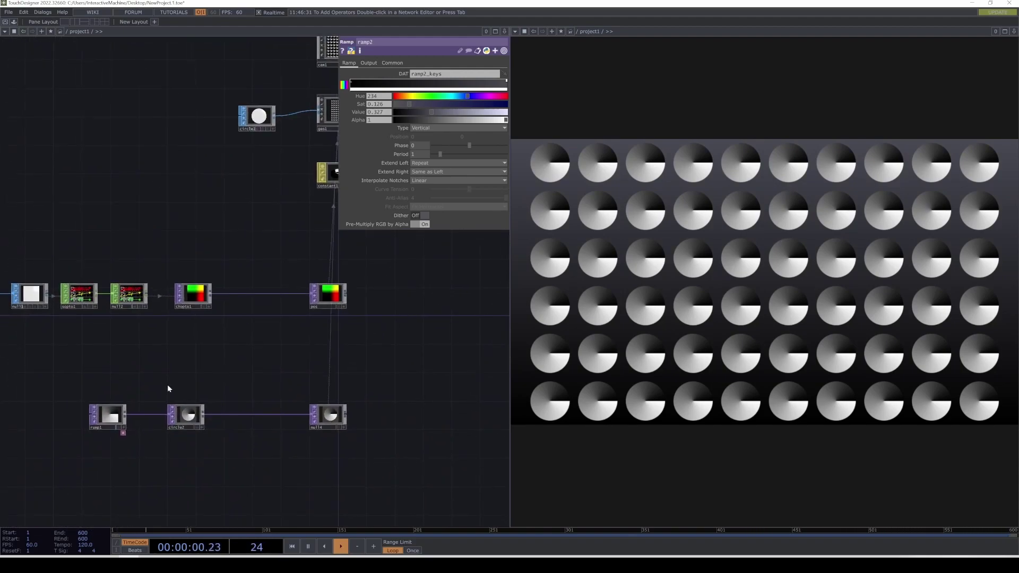
pyautogui.click(106, 417)
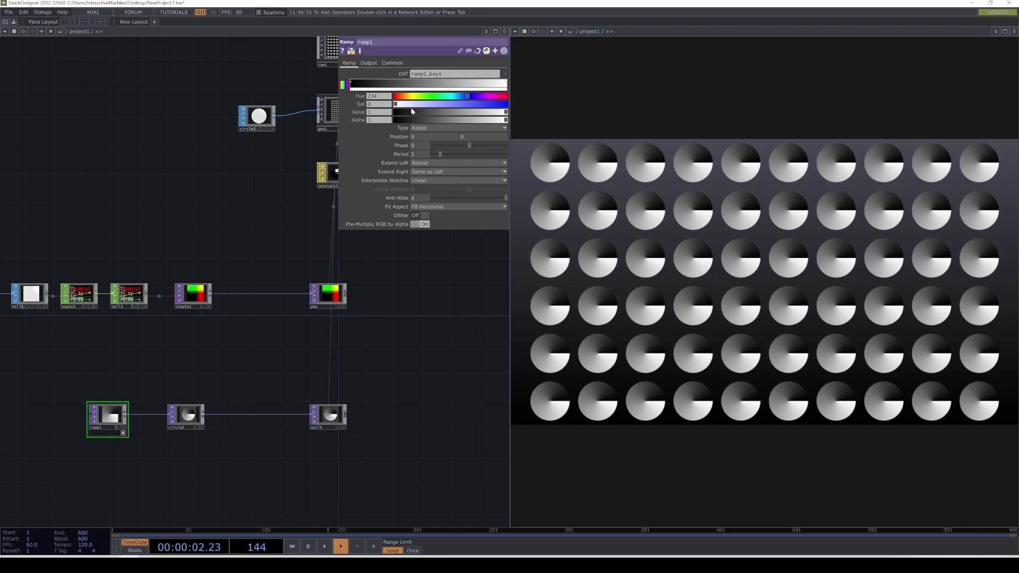
pyautogui.moveTo(395, 104); pyautogui.dragTo(413, 107)
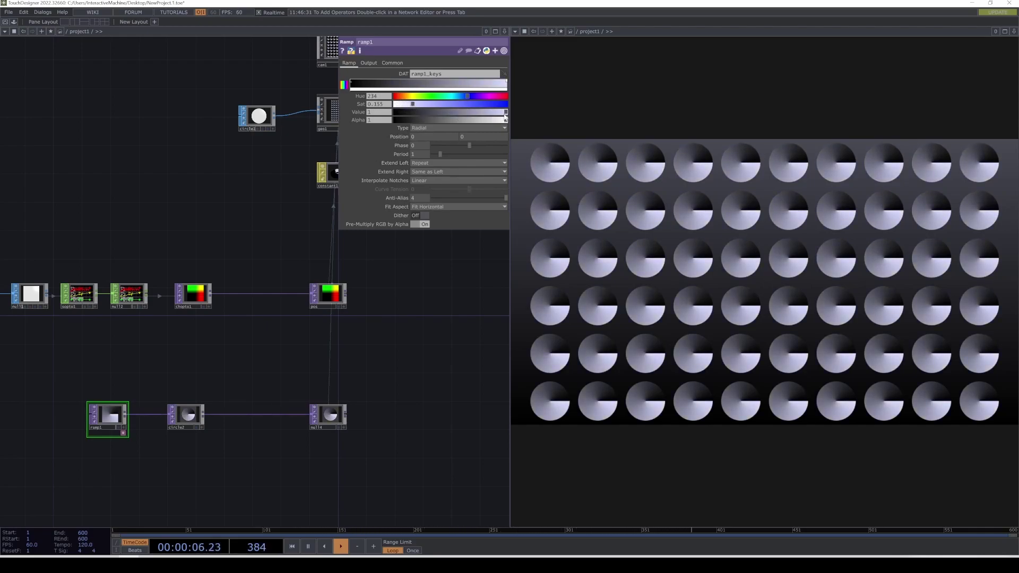
pyautogui.moveTo(505, 116); pyautogui.dragTo(498, 116)
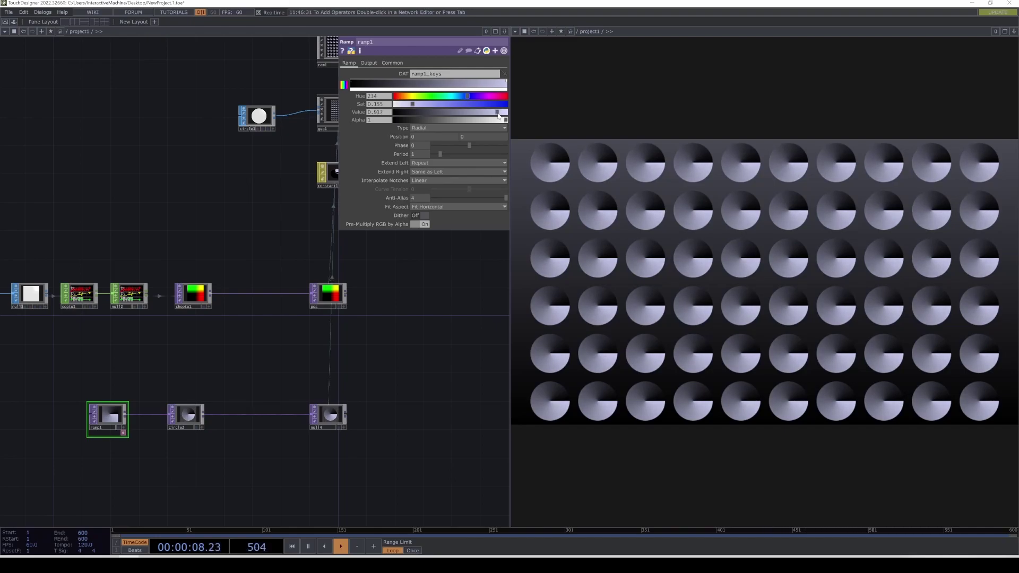
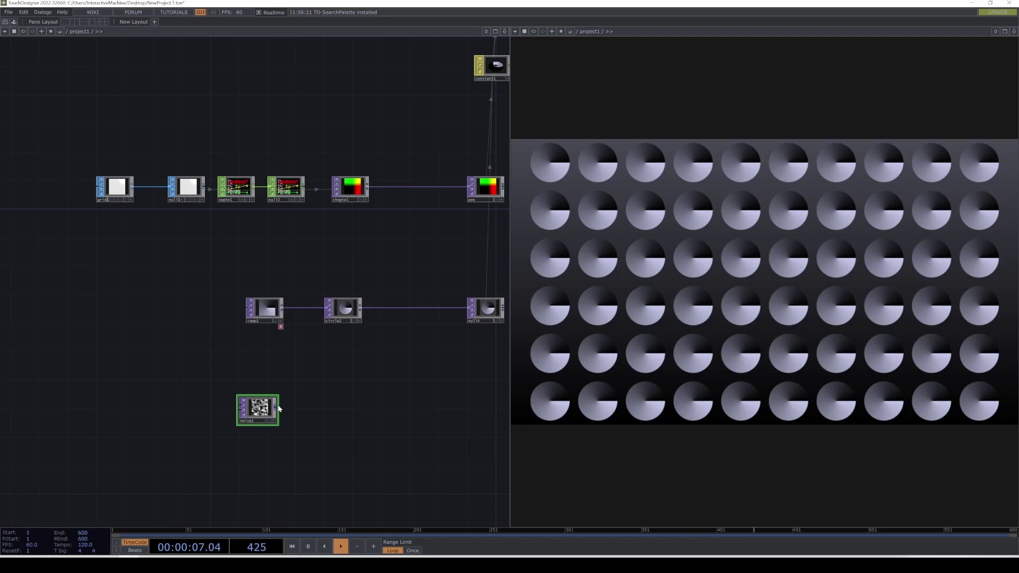
# Add a Null TOP after the Noise TOP and place it below the circle texture's Null TOP.
pyautogui.write('nu')
pyautogui.click(257, 365)
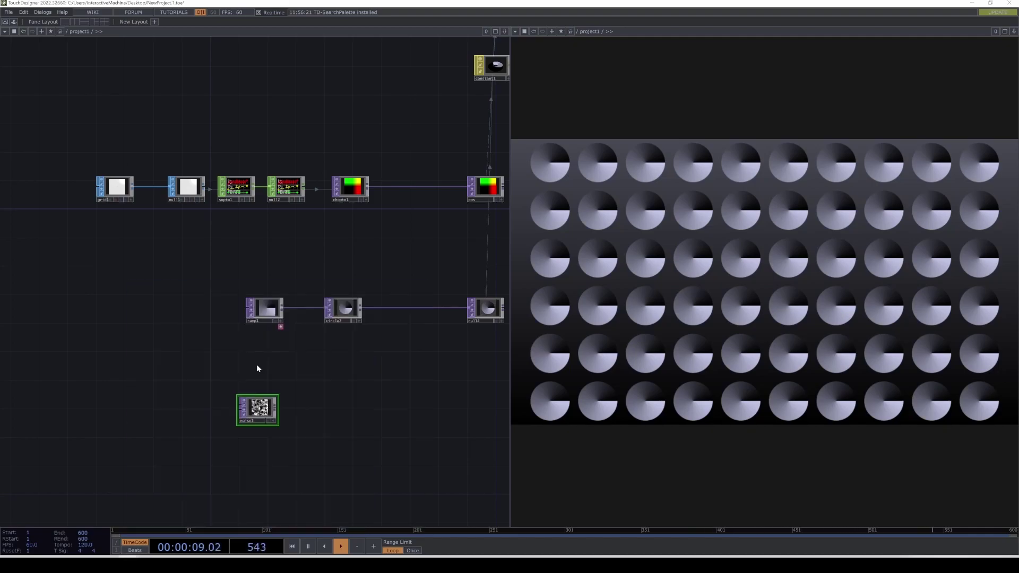
pyautogui.click(476, 409)
pyautogui.moveTo(475, 413); pyautogui.dragTo(476, 420)
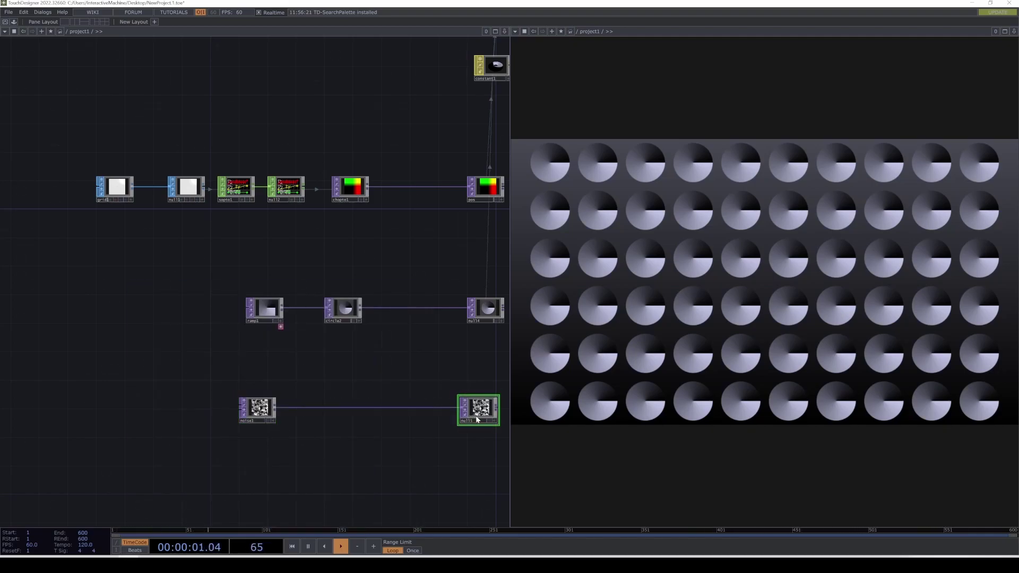
# Set the Noise TOP's resolution with expressions that reference the width and height of the pos operator.
pyautogui.click(268, 415)
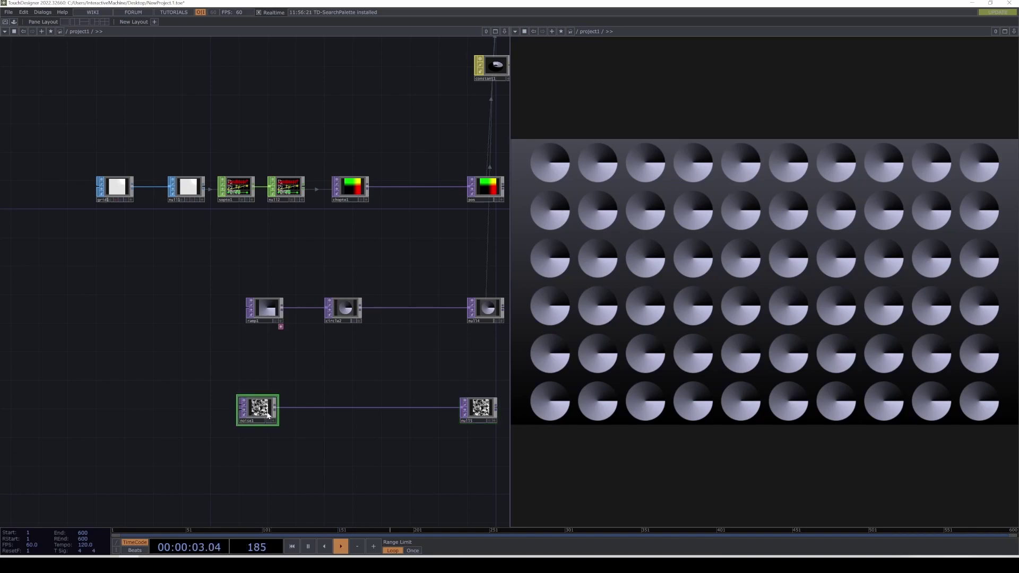
pyautogui.press('p')
pyautogui.moveTo(386, 375); pyautogui.dragTo(297, 387)
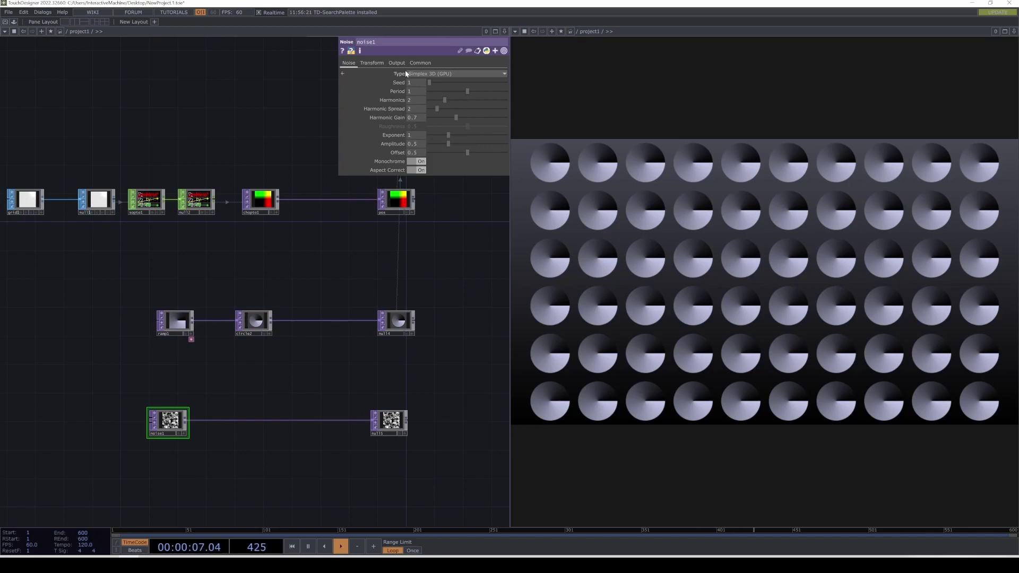
pyautogui.click(420, 63)
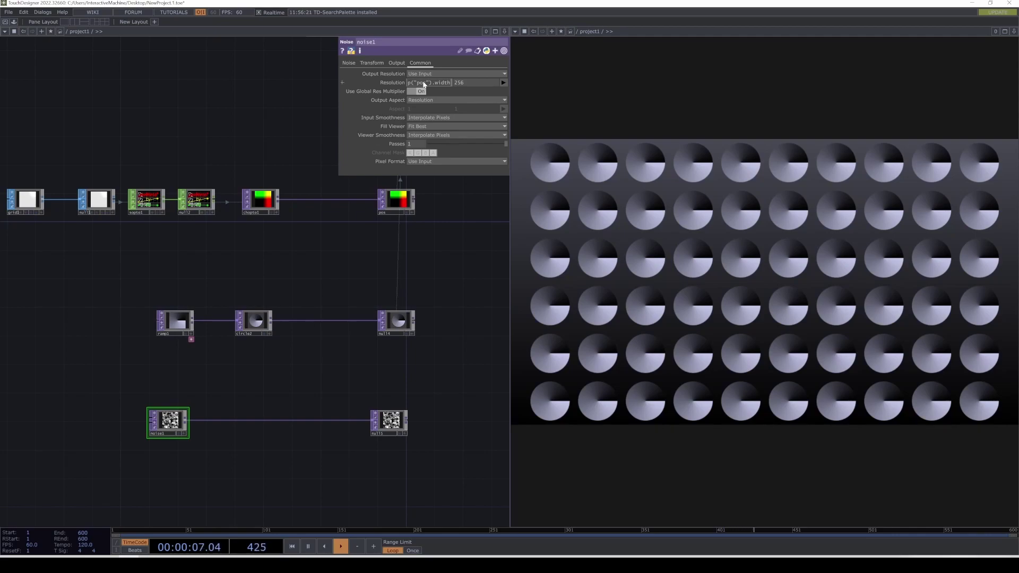
pyautogui.press('Return')
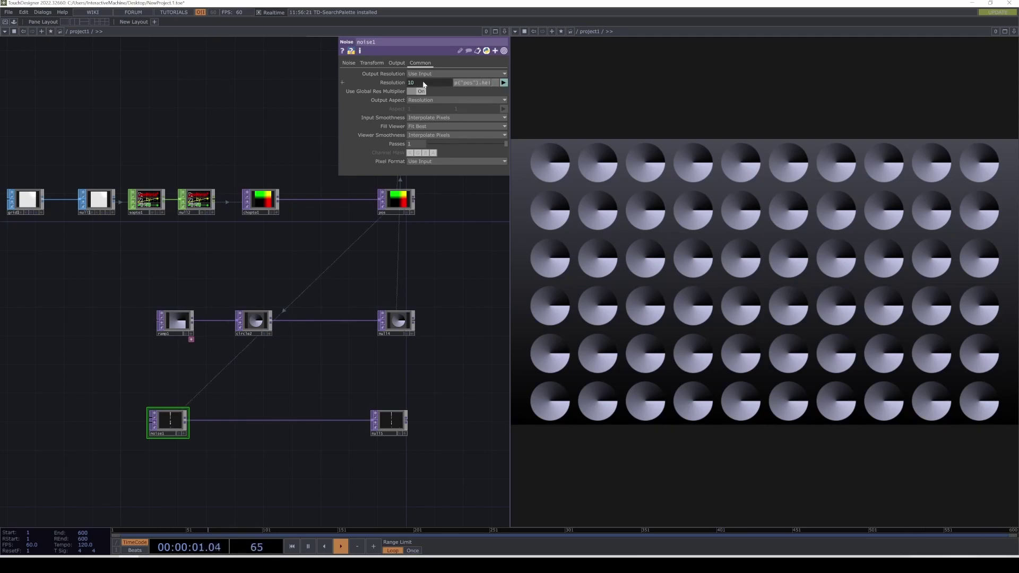
pyautogui.press('Return')
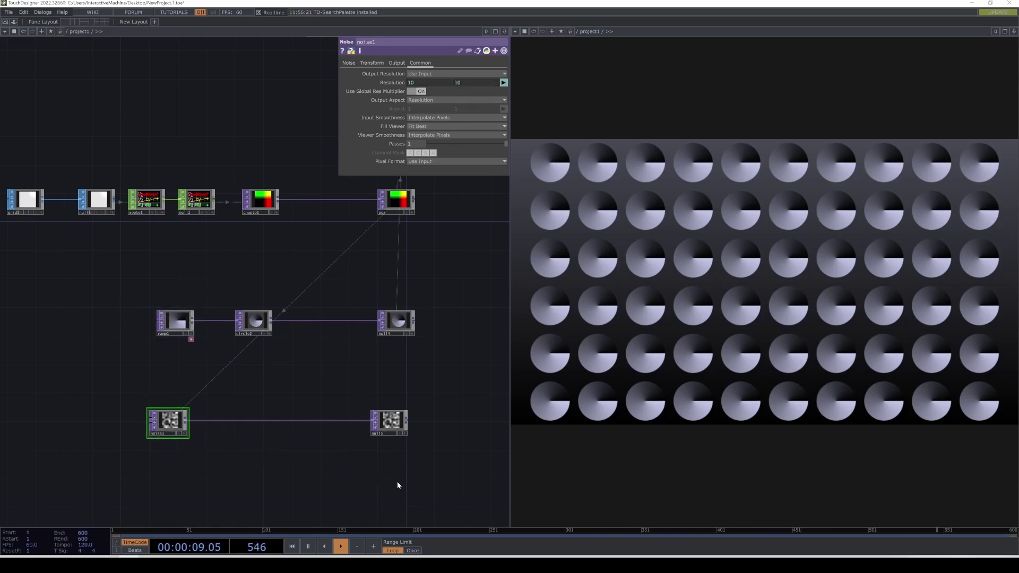
# Move the Noise TOP and its Null TOP between the pos and ramp rows, and rename that Null TOP rot.
pyautogui.moveTo(147, 394); pyautogui.dragTo(407, 460)
pyautogui.moveTo(395, 425); pyautogui.dragTo(336, 388)
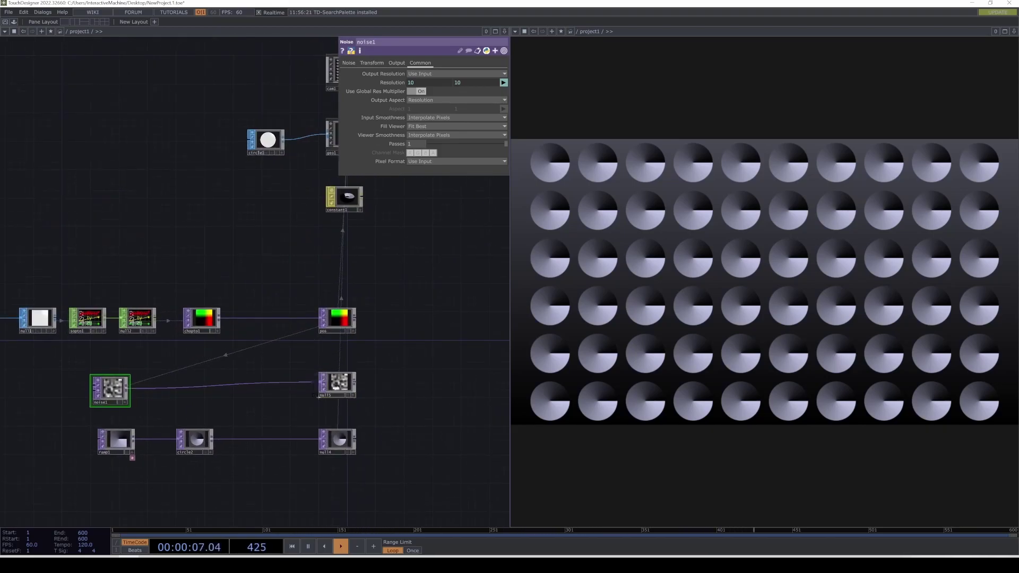
pyautogui.moveTo(322, 258); pyautogui.dragTo(229, 264)
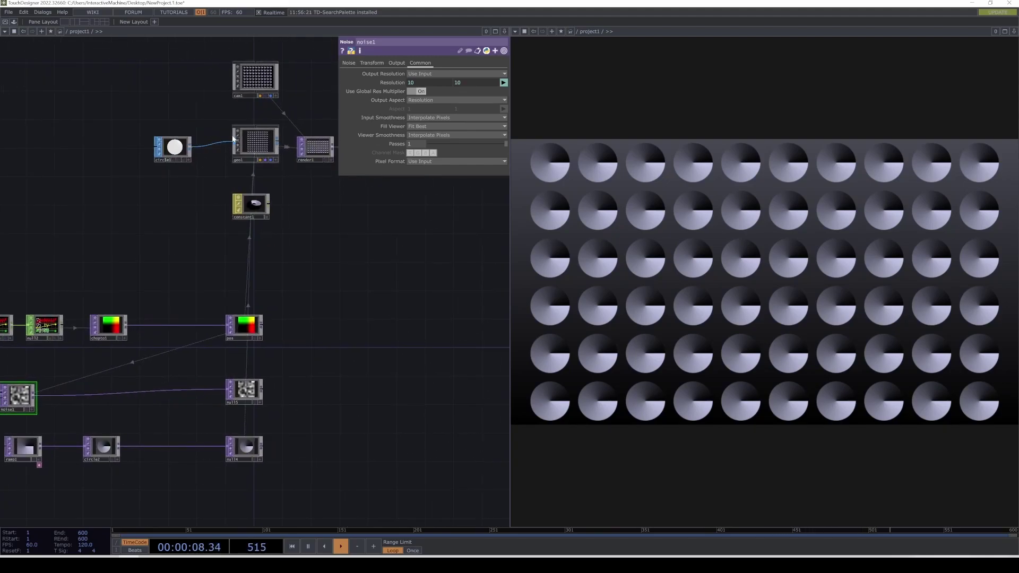
pyautogui.click(267, 138)
pyautogui.hscroll(-3, 194, 355)
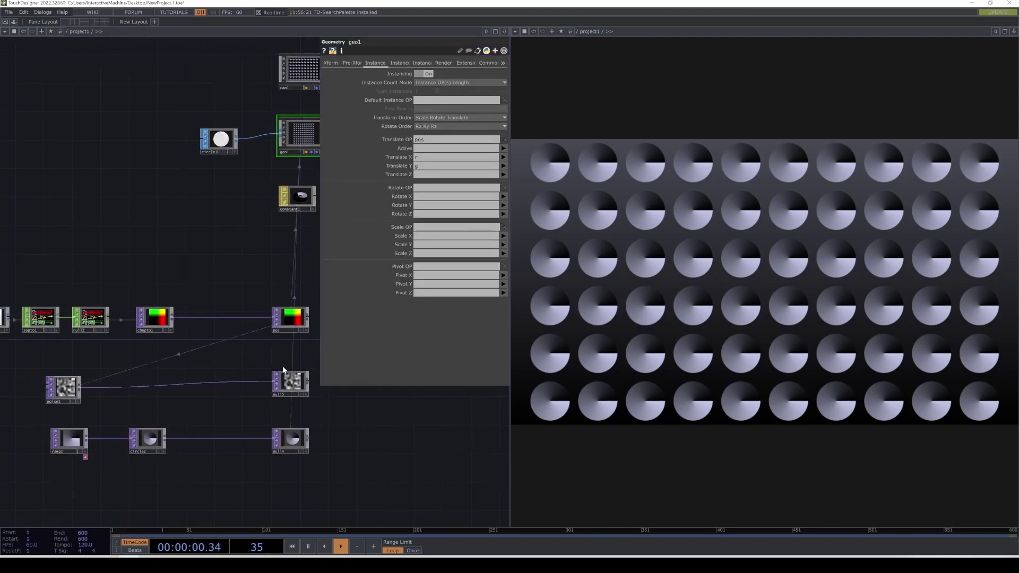
pyautogui.click(281, 394)
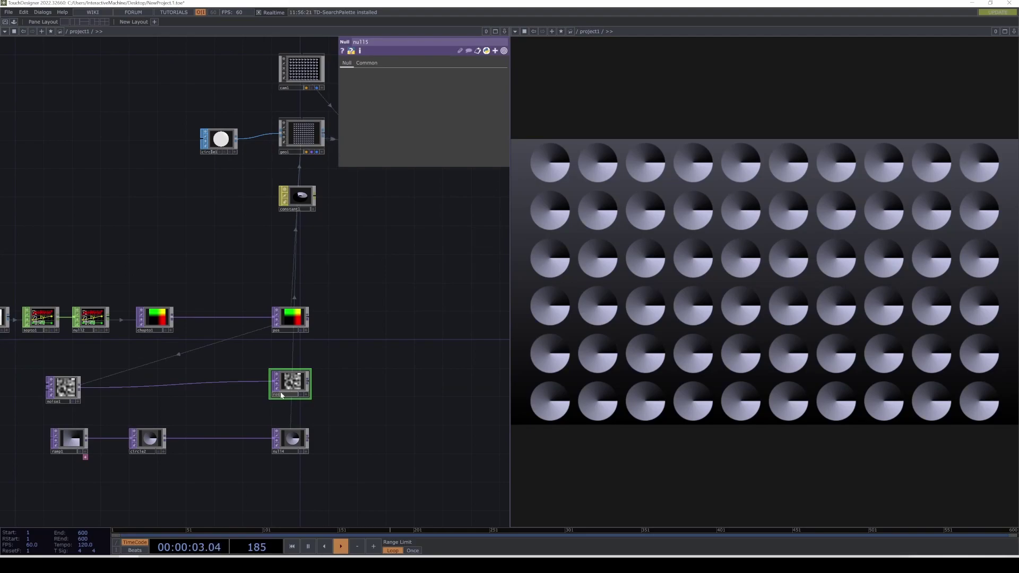
# Assign rot as the Geometry COMP's instance Rotate OP and set Rotate Z to its r channel.
pyautogui.click(297, 136)
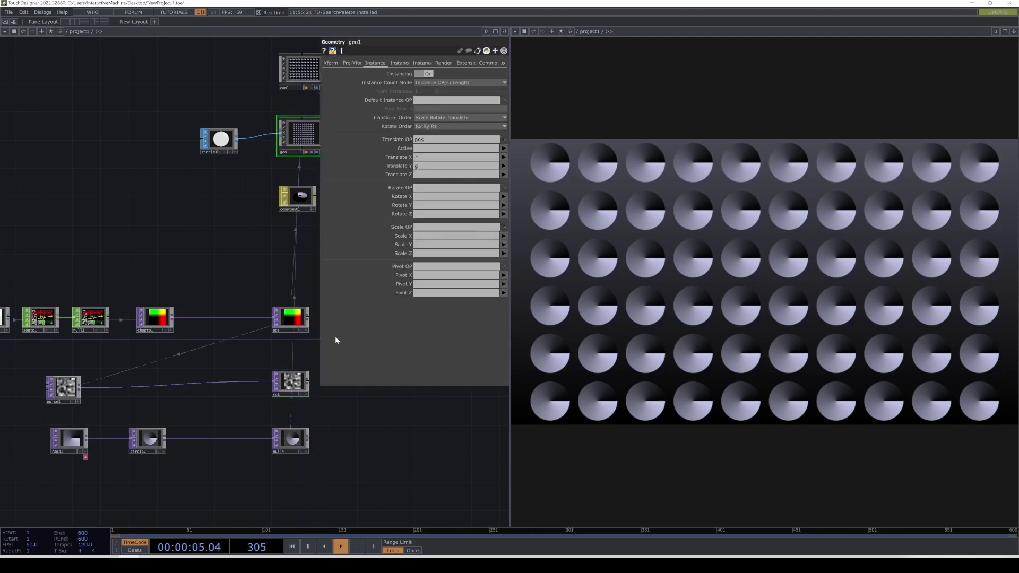
pyautogui.moveTo(291, 390); pyautogui.dragTo(452, 189)
pyautogui.click(502, 214)
pyautogui.click(504, 222)
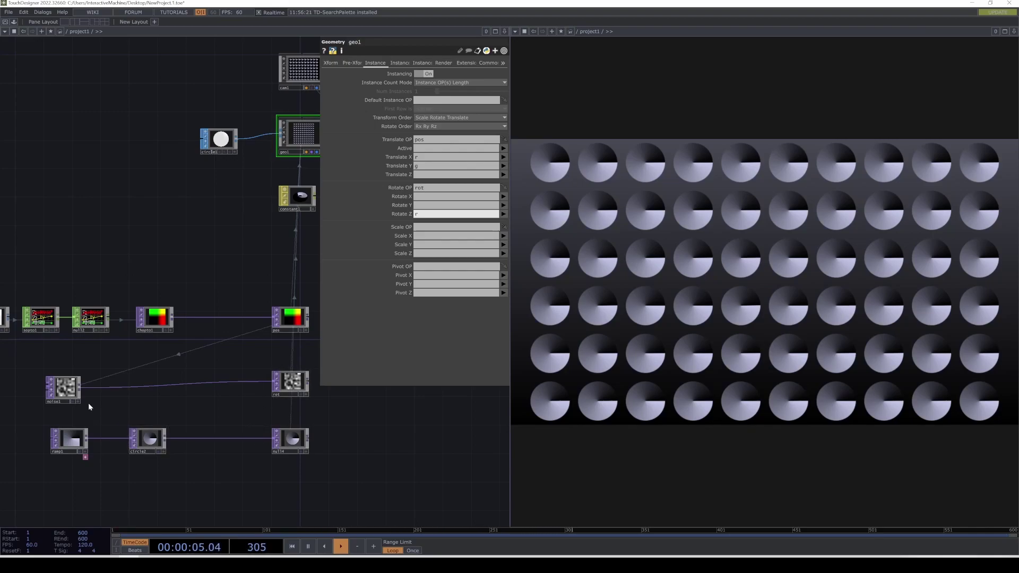
# Set the Noise TOP's pixel format to 32-bit float (RGBA).
pyautogui.scroll(5, 79, 395)
pyautogui.click(61, 385)
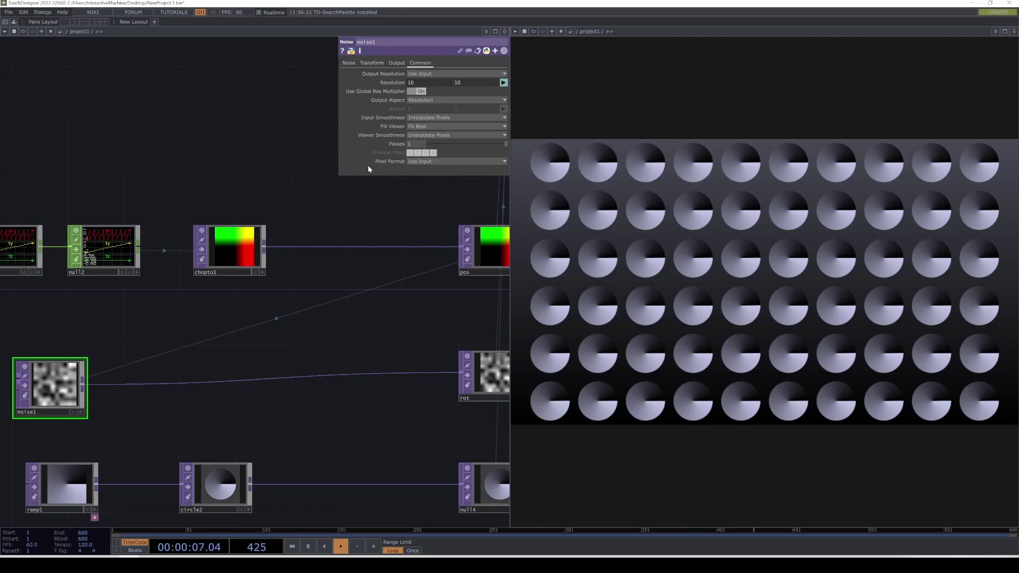
pyautogui.click(422, 162)
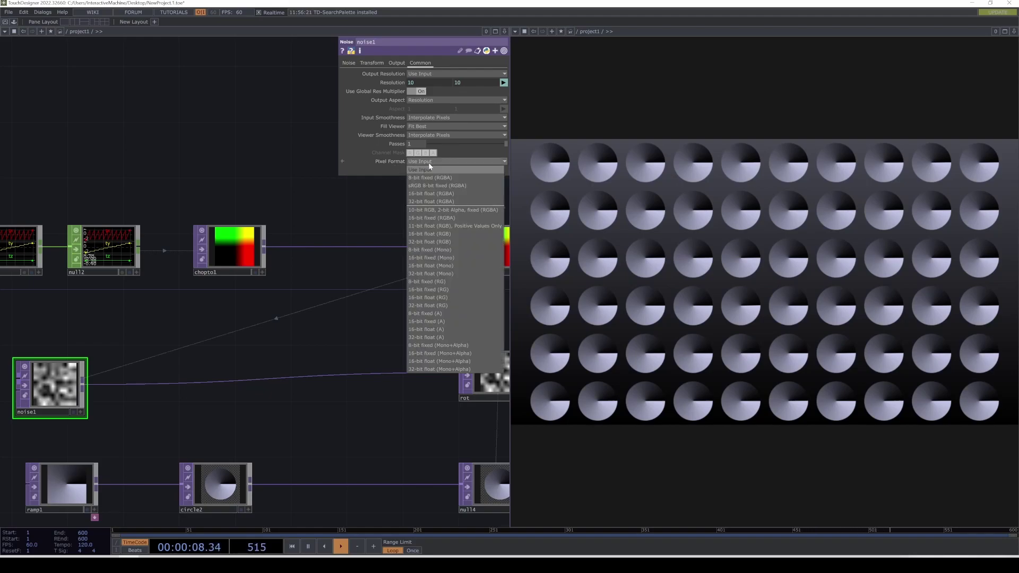
pyautogui.click(437, 202)
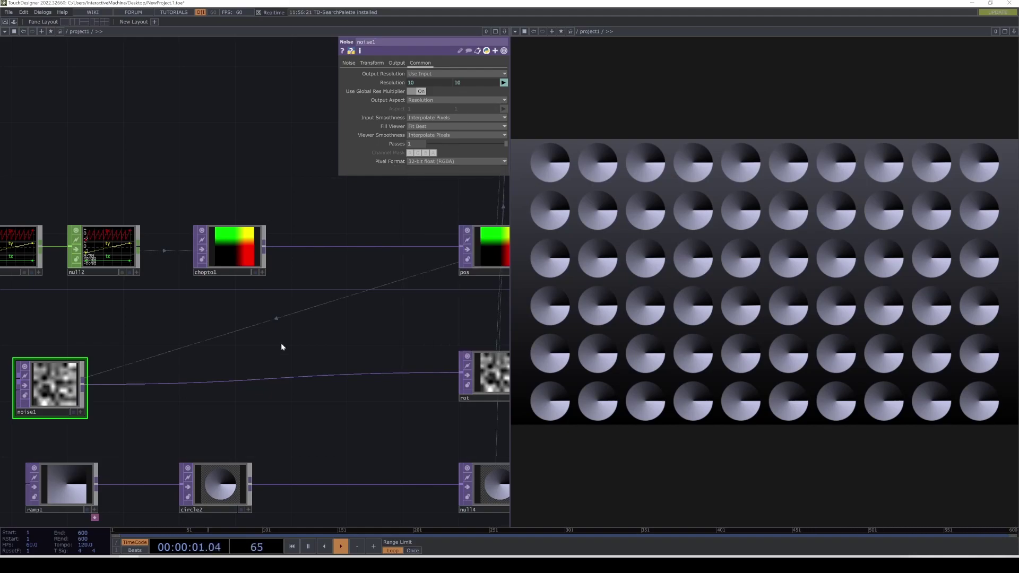
# Insert a Math TOP between the Noise TOP and the rot Null TOP.
pyautogui.rightClick(214, 383)
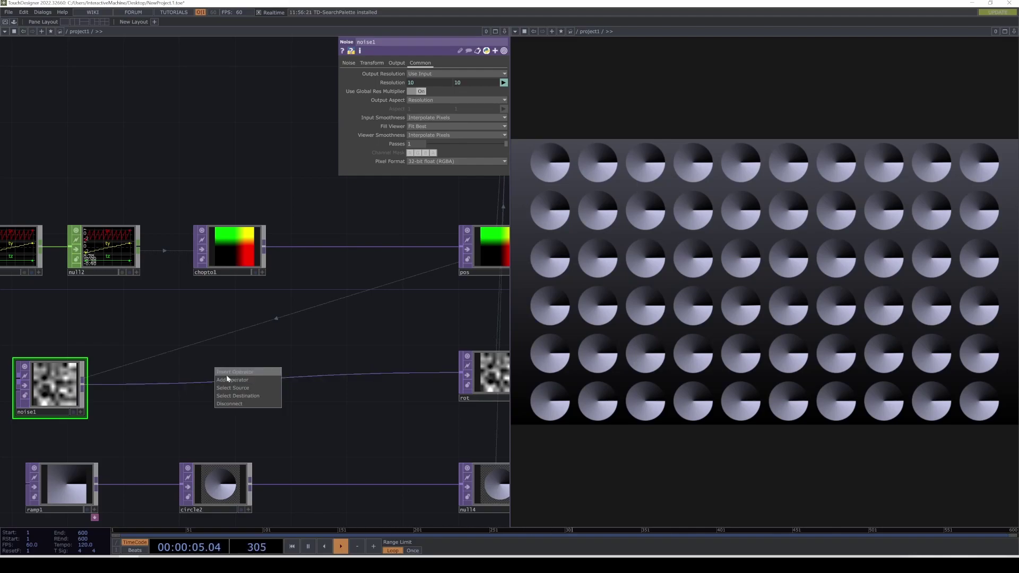
pyautogui.click(227, 379)
pyautogui.write('mat')
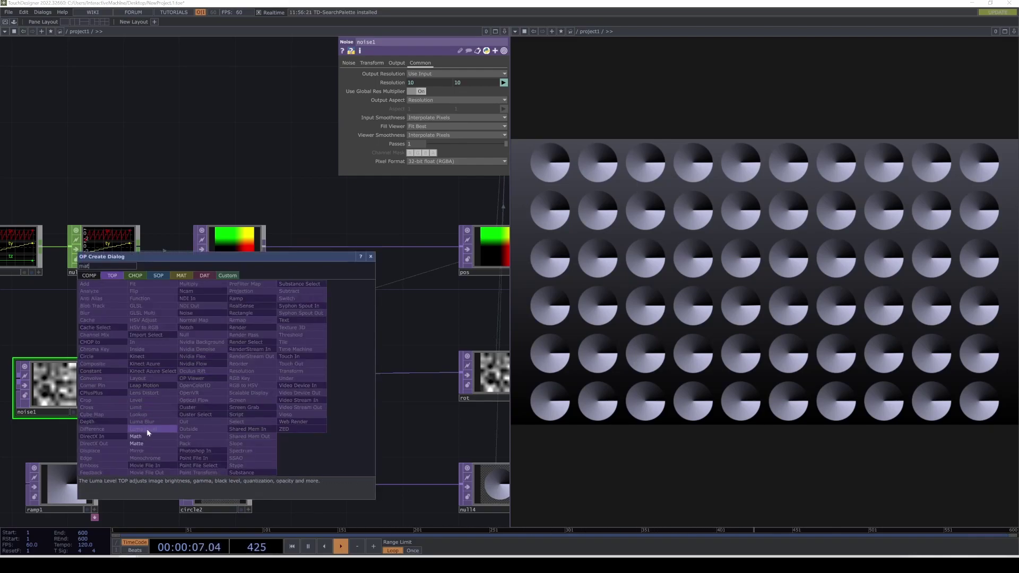
pyautogui.click(139, 436)
pyautogui.click(270, 386)
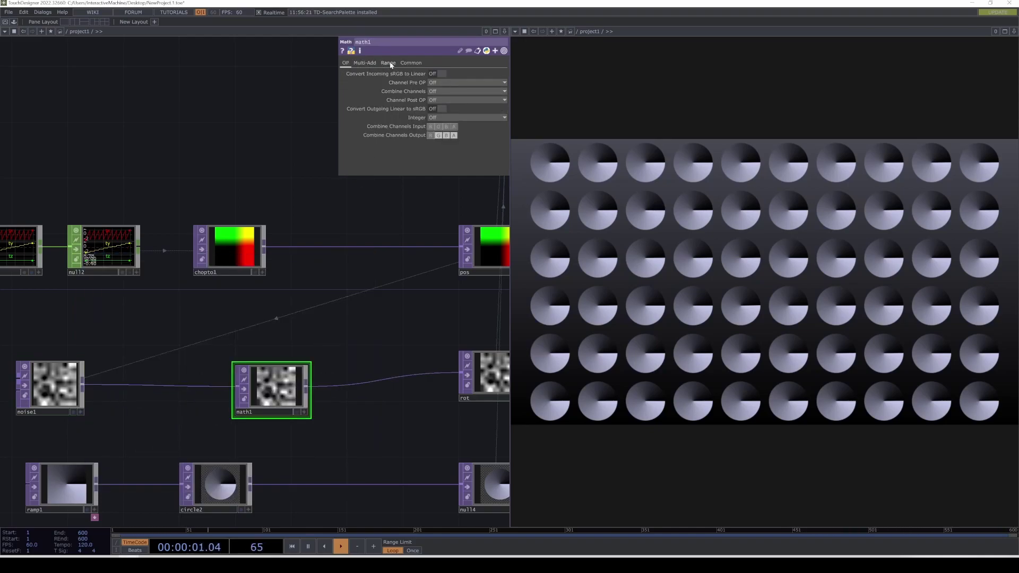
# Set the Math TOP's Multiply value to 360.
pyautogui.click(371, 65)
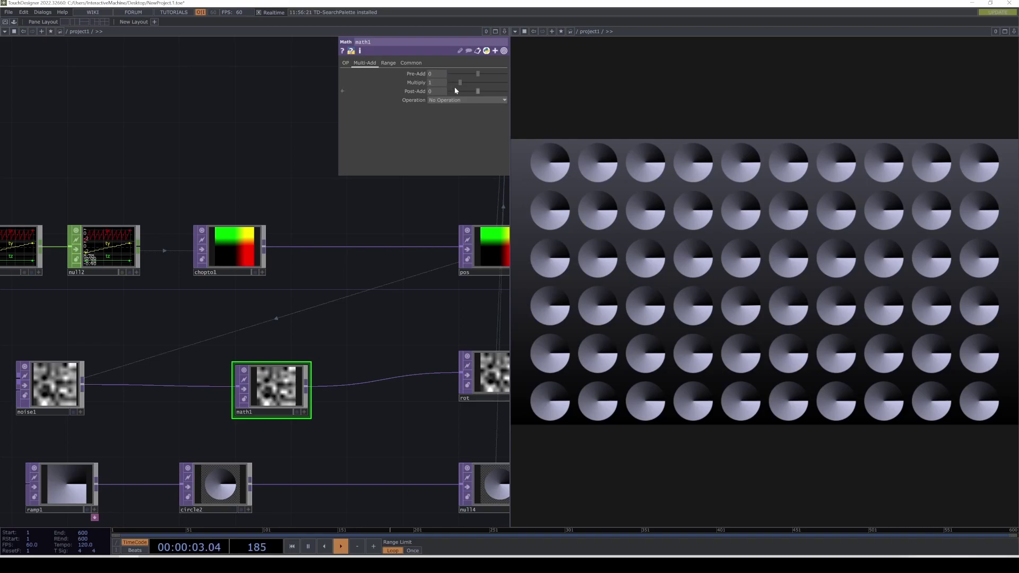
pyautogui.write('360')
pyautogui.press('Return')
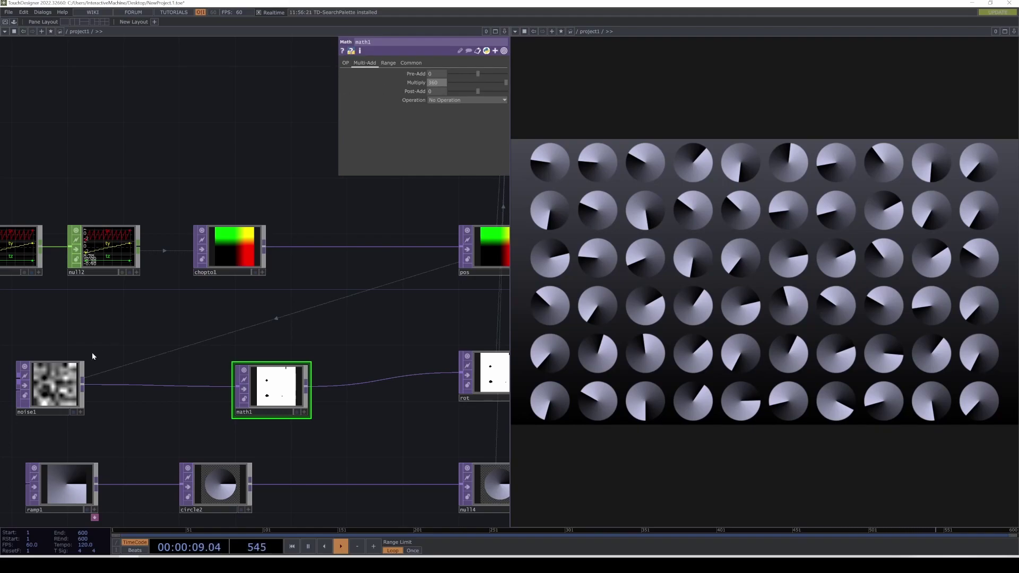
# Animate the Noise TOP's Translate Z with a time-based expression.
pyautogui.click(56, 375)
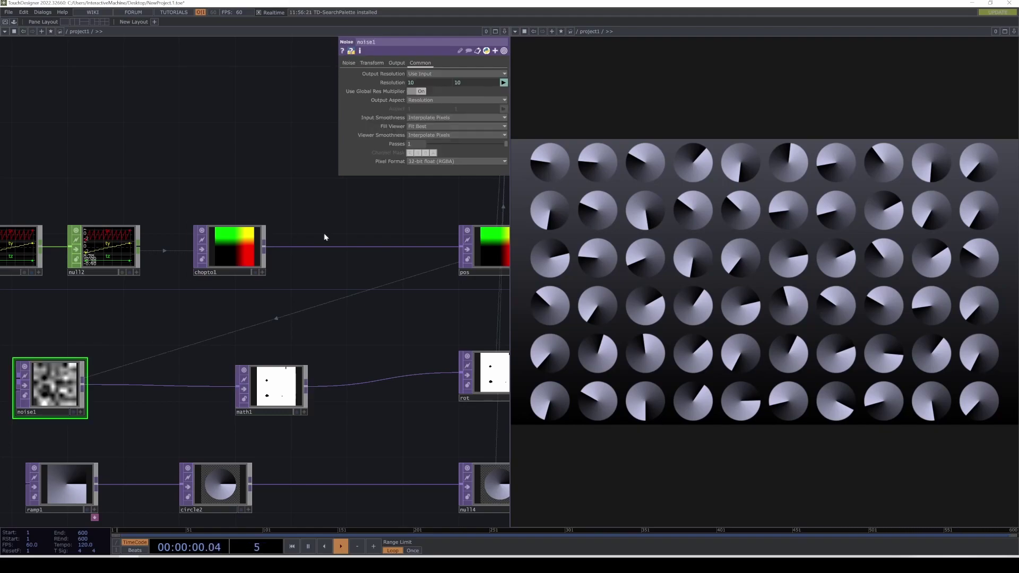
pyautogui.click(371, 63)
pyautogui.moveTo(494, 90)
pyautogui.mouseDown(button='middle')
pyautogui.moveTo(509, 80)
pyautogui.moveTo(483, 78)
pyautogui.mouseUp(button='middle')
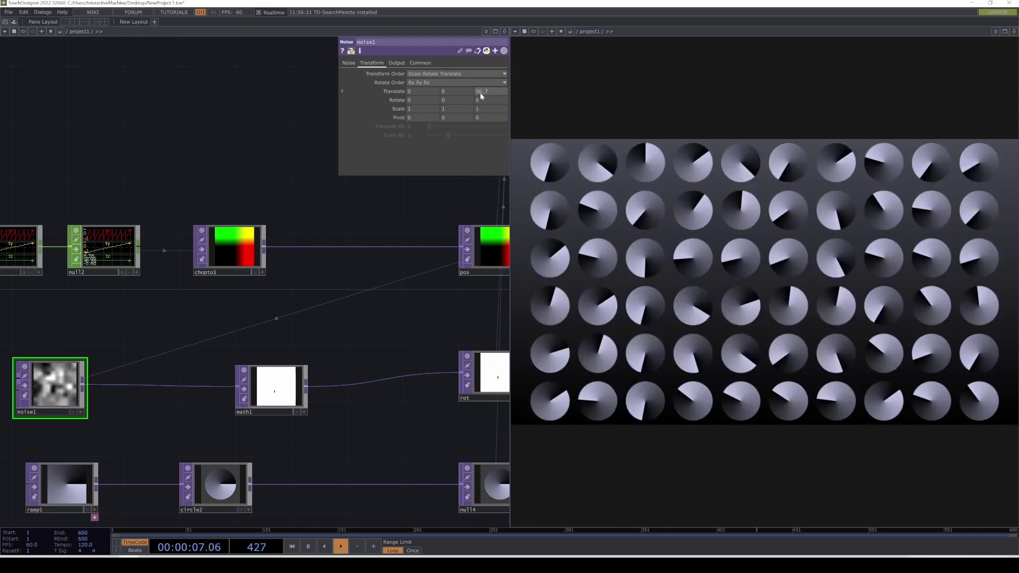
pyautogui.click(481, 92)
pyautogui.write('abs1')
pyautogui.press('Return')
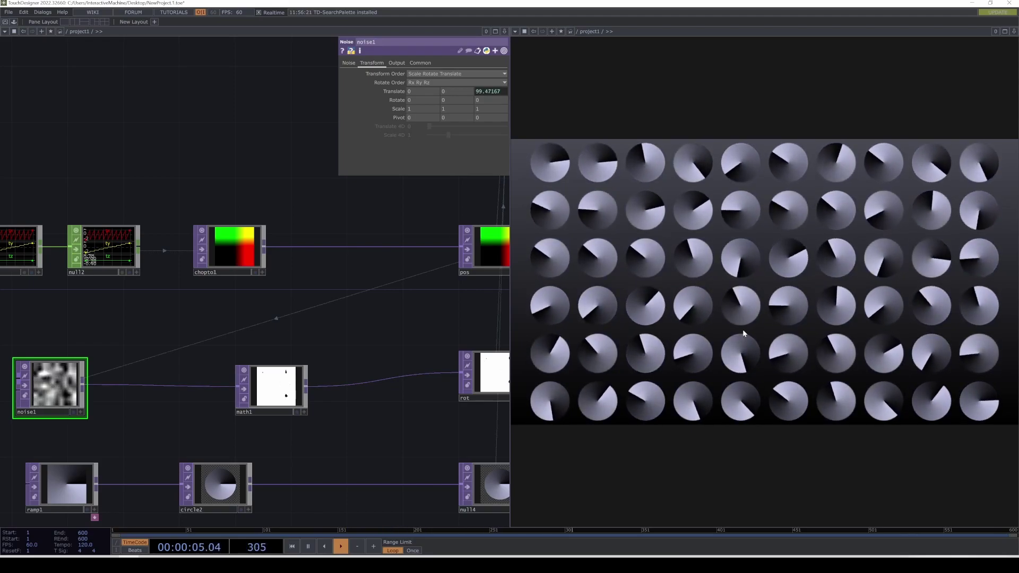
# Add an Audio File In CHOP in the empty area below the existing operator chains.
pyautogui.scroll(-5, 351, 299)
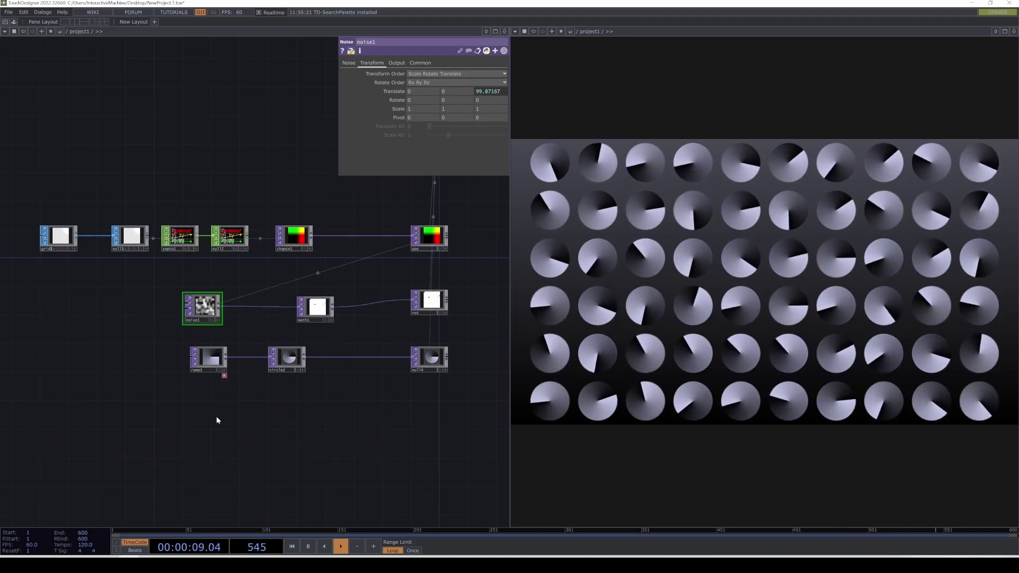
pyautogui.moveTo(216, 420); pyautogui.dragTo(238, 408)
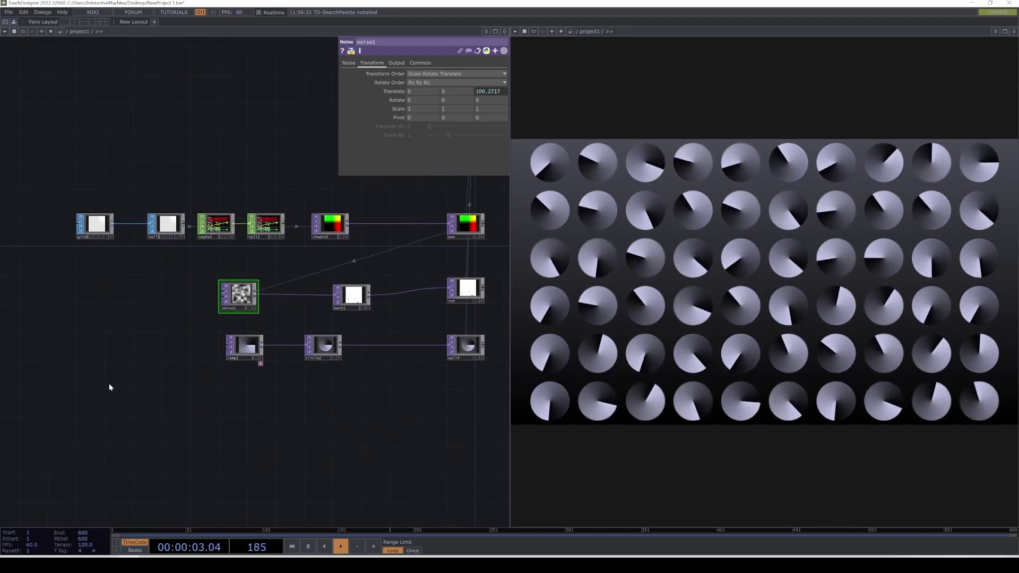
pyautogui.moveTo(109, 388); pyautogui.dragTo(109, 352)
pyautogui.press('Tab')
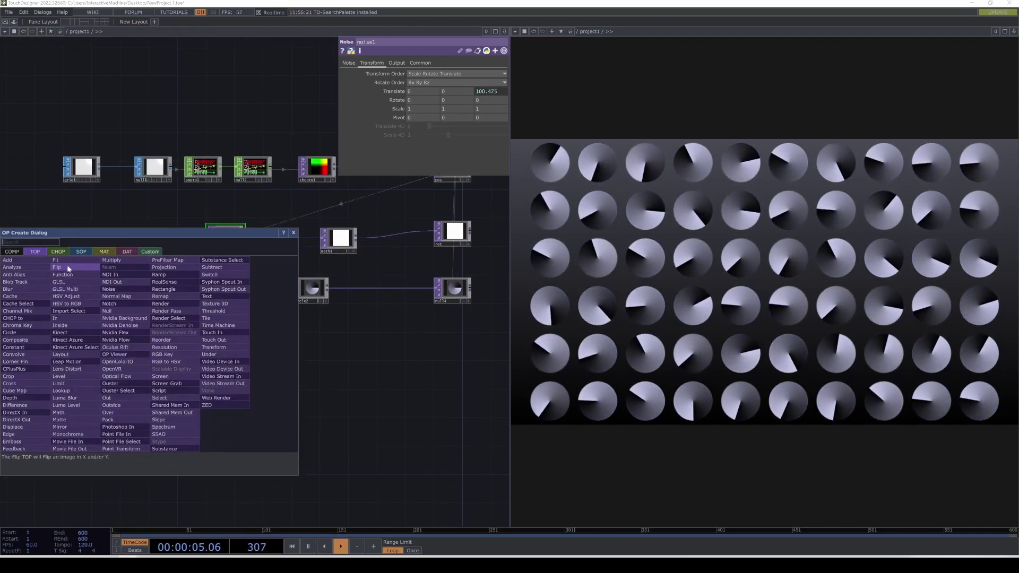
pyautogui.click(58, 251)
pyautogui.write('a')
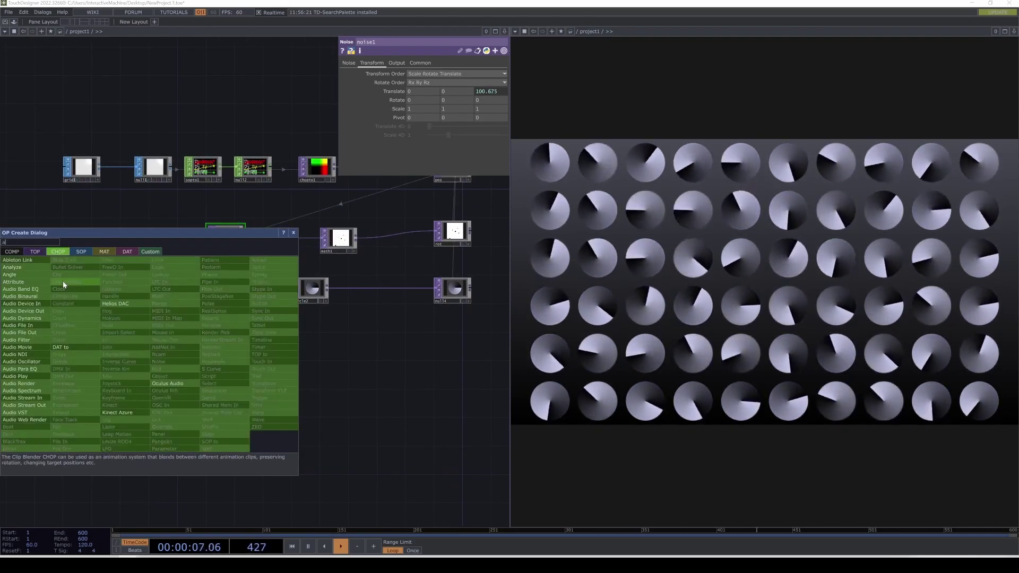
pyautogui.click(34, 324)
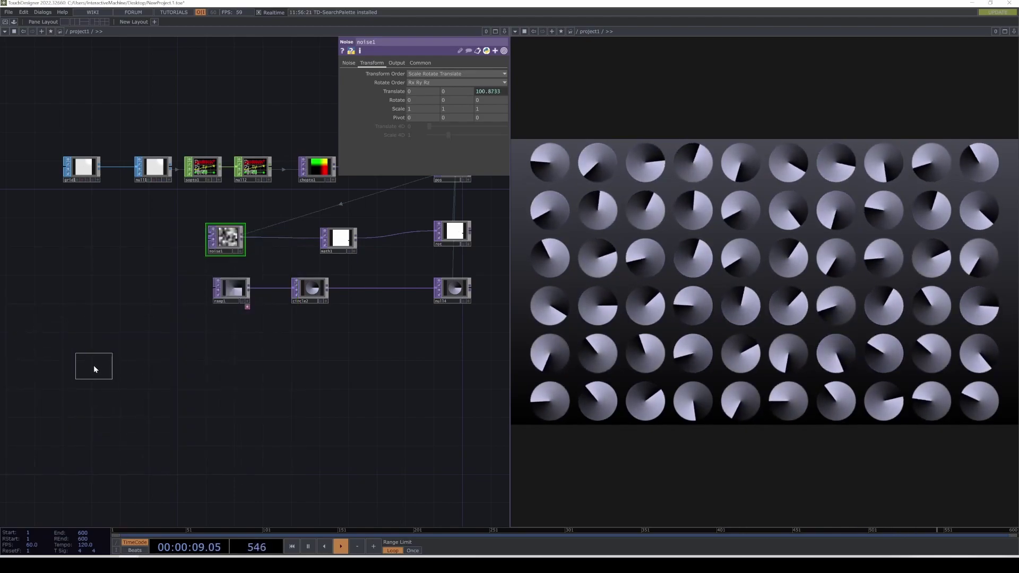
pyautogui.click(103, 376)
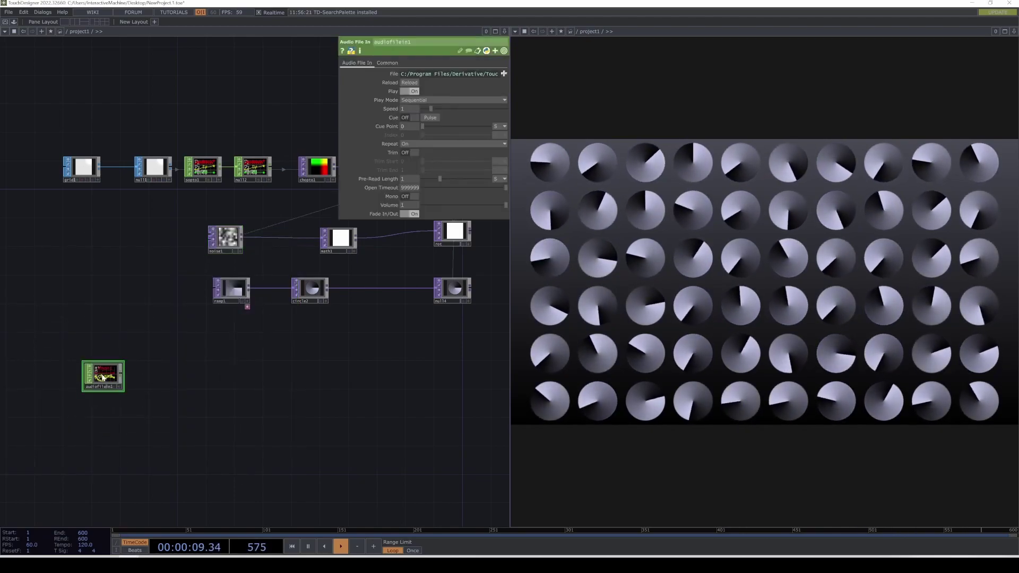
# Add the AudioReactive_Rotation component from the palette, accepting the version conflict, and connect audiofilein1 to its input.
pyautogui.click(15, 23)
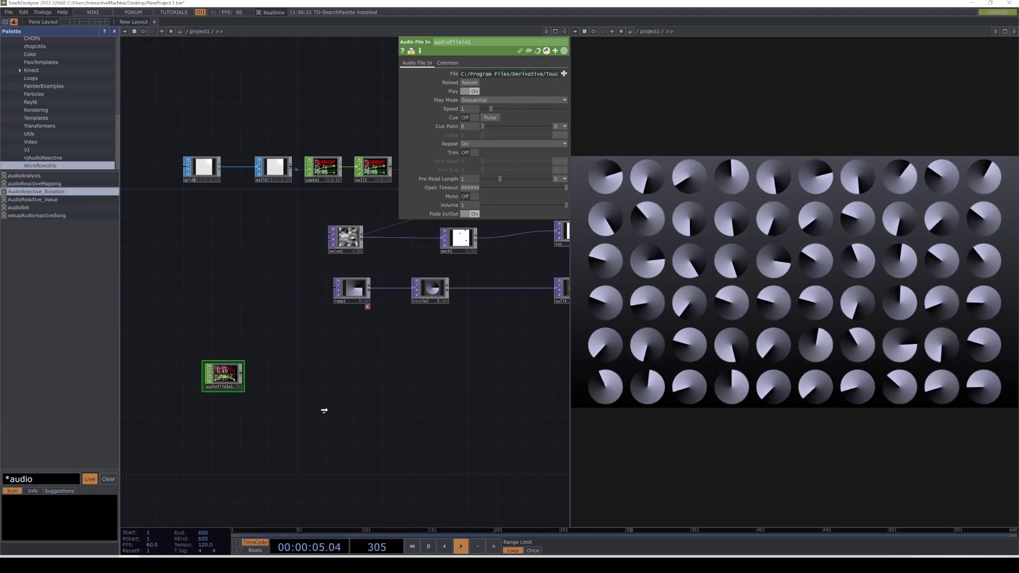
pyautogui.moveTo(324, 410); pyautogui.dragTo(316, 403)
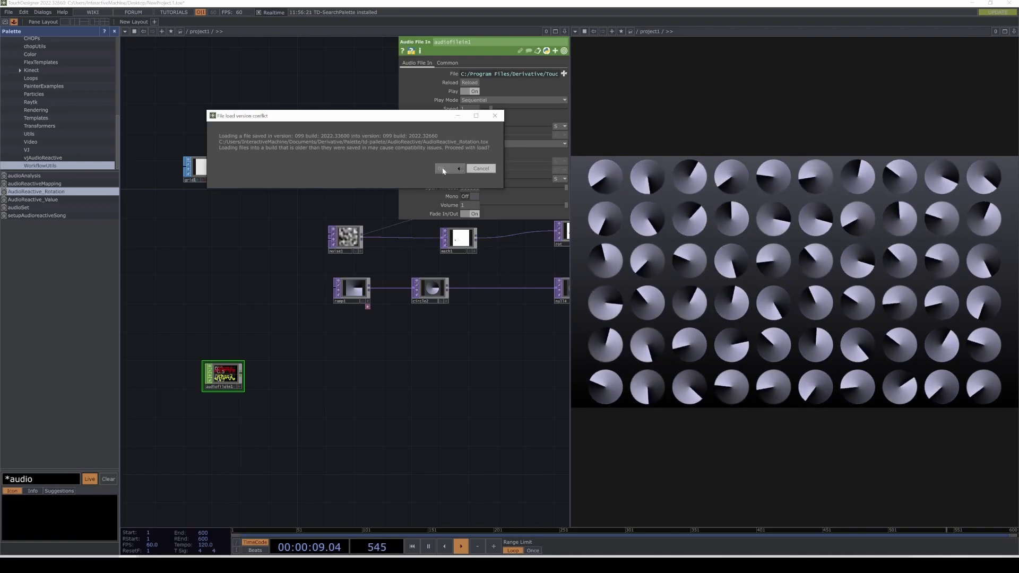
pyautogui.click(440, 168)
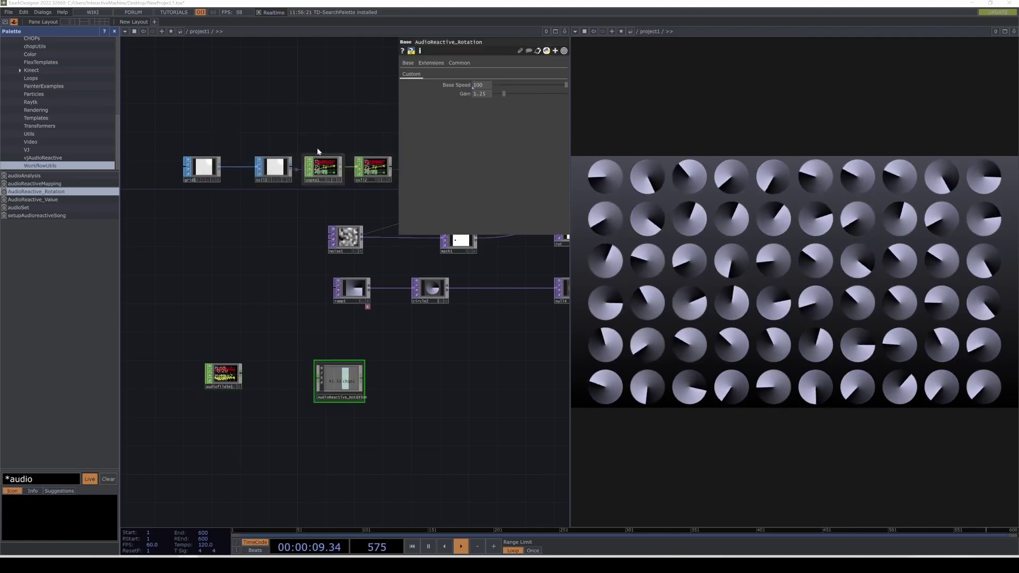
pyautogui.click(114, 32)
pyautogui.scroll(3, 194, 338)
pyautogui.moveTo(81, 391); pyautogui.dragTo(190, 405)
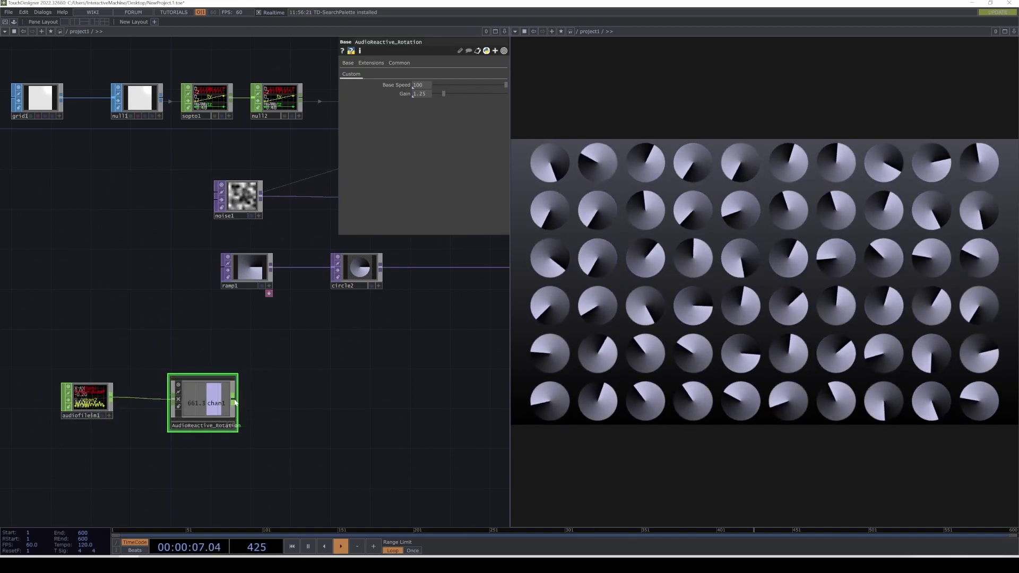
# Append a Null CHOP to the output of AudioReactive_Rotation.
pyautogui.rightClick(235, 402)
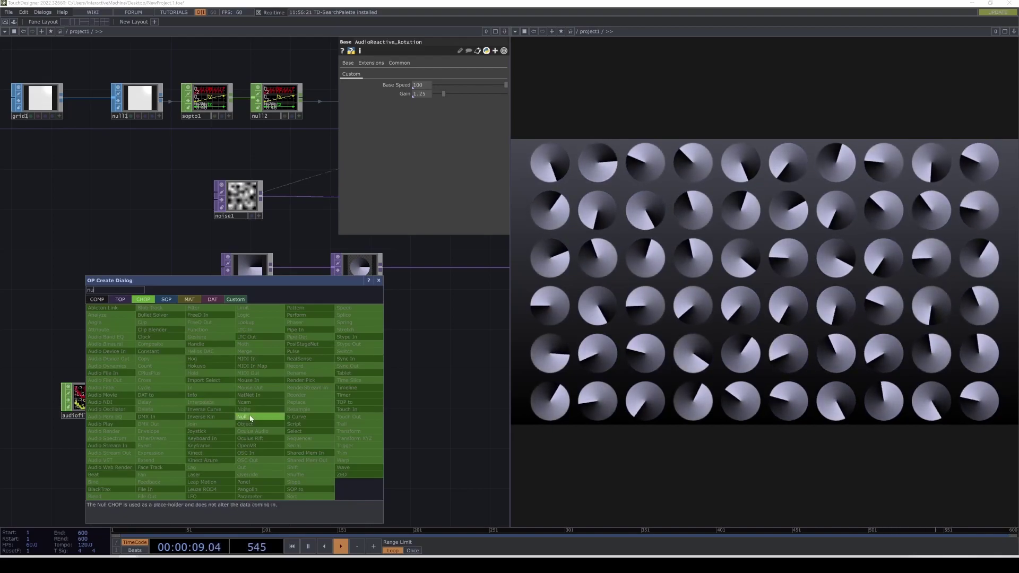
pyautogui.click(244, 417)
pyautogui.click(305, 409)
# Drive the Noise TOP's Translate Z with the chan1 channel of null5.
pyautogui.moveTo(304, 409); pyautogui.dragTo(491, 91)
pyautogui.click(329, 415)
pyautogui.click(498, 89)
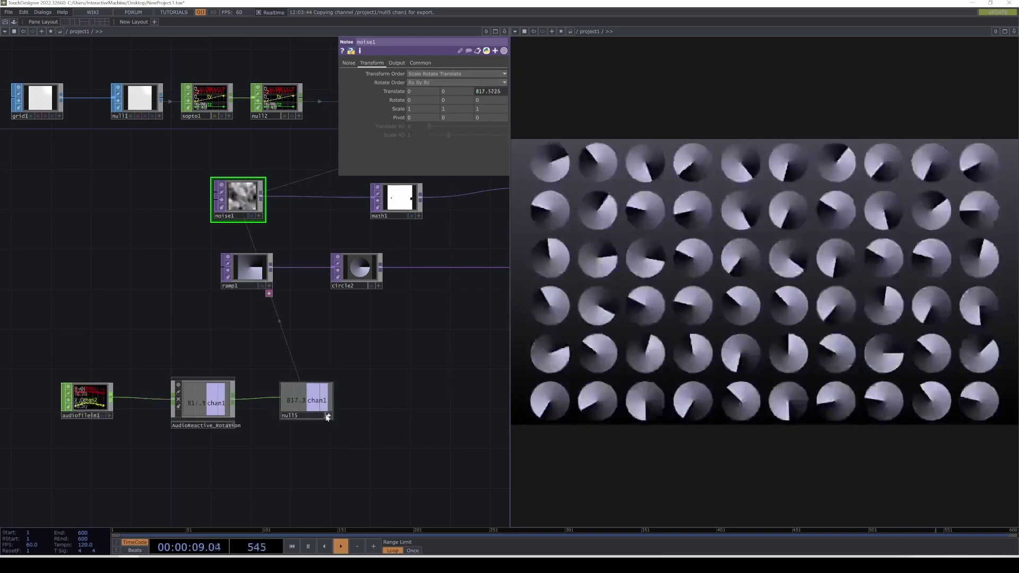
# Set AudioReactive_Rotation's Base Speed to 25 and its Gain to 0.06.
pyautogui.click(203, 404)
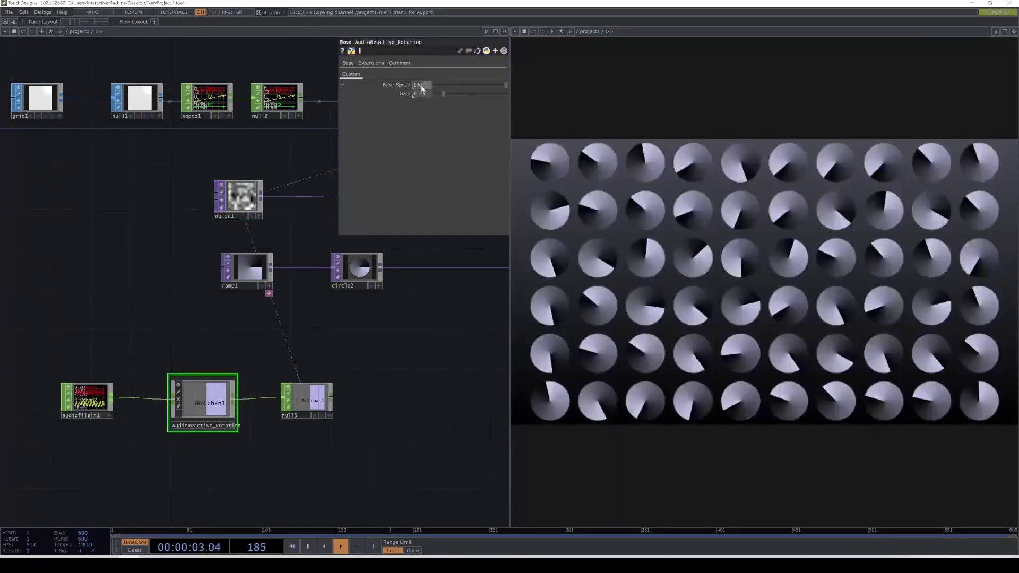
pyautogui.click(419, 84)
pyautogui.write('25')
pyautogui.press('Return')
pyautogui.moveTo(444, 94); pyautogui.dragTo(435, 94)
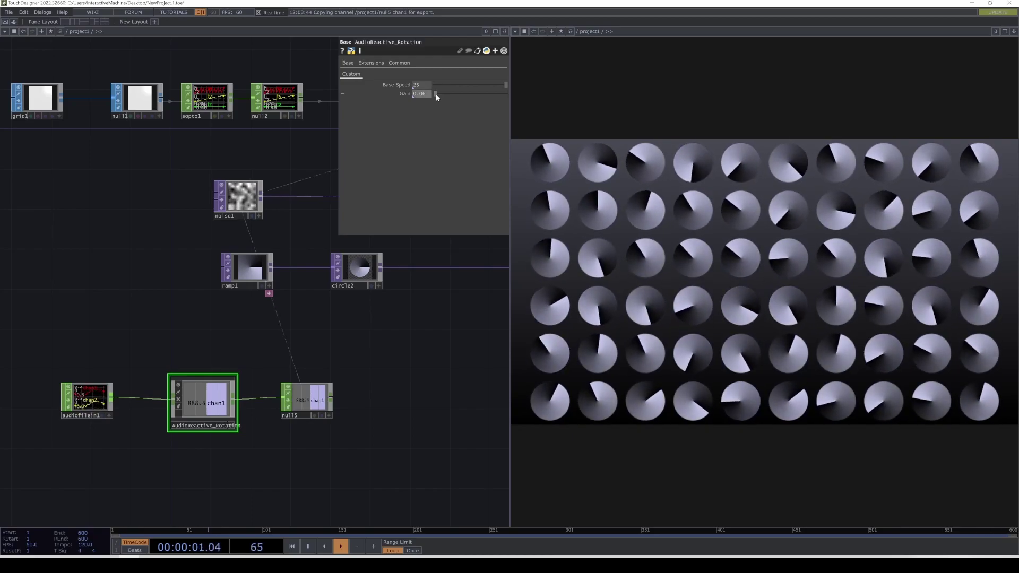
# Move audiofilein1 farther away from AudioReactive_Rotation to make room between them.
pyautogui.moveTo(152, 457); pyautogui.dragTo(199, 372)
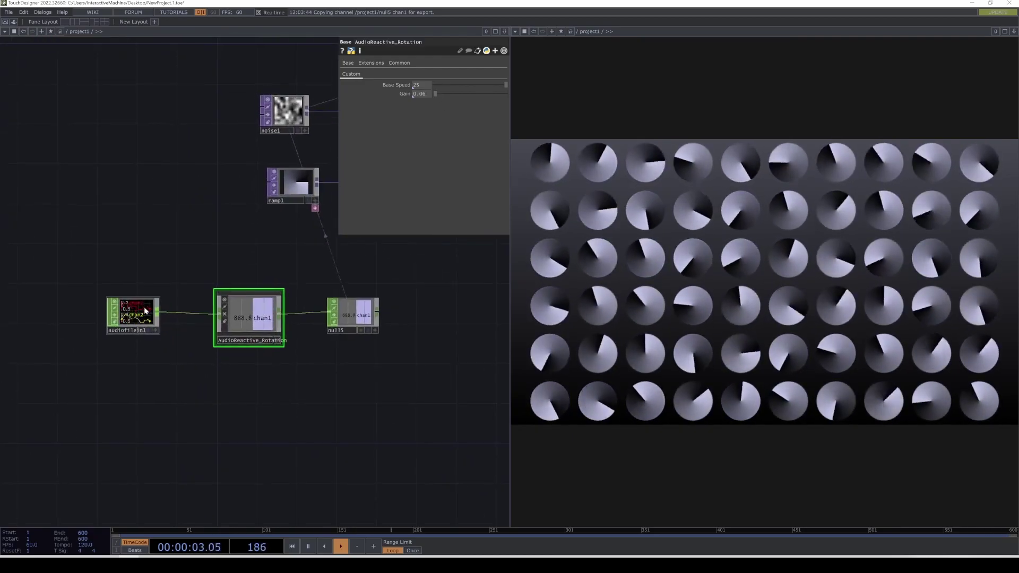
pyautogui.moveTo(144, 307); pyautogui.dragTo(103, 308)
pyautogui.rightClick(137, 313)
pyautogui.click(146, 316)
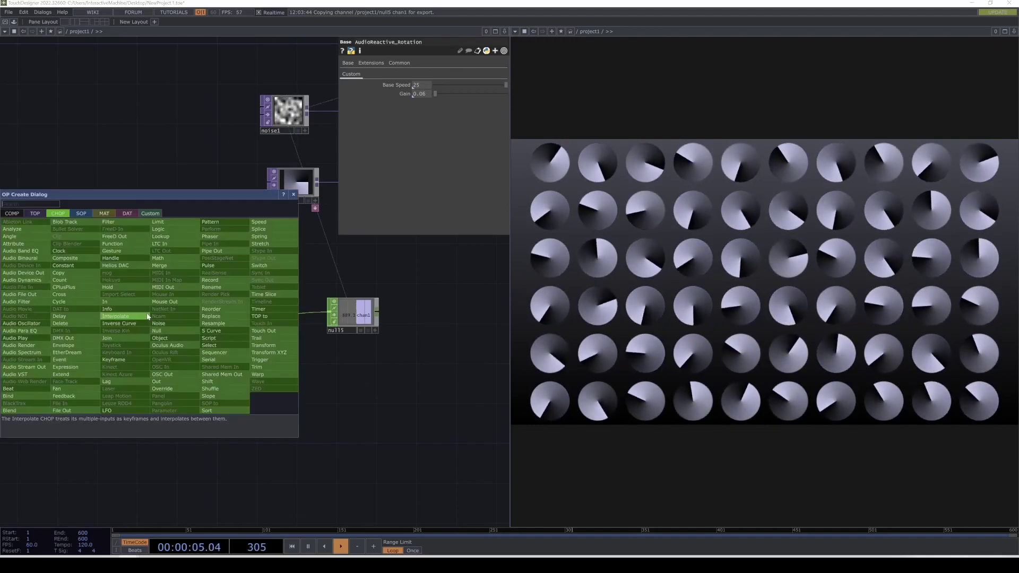
pyautogui.write('au')
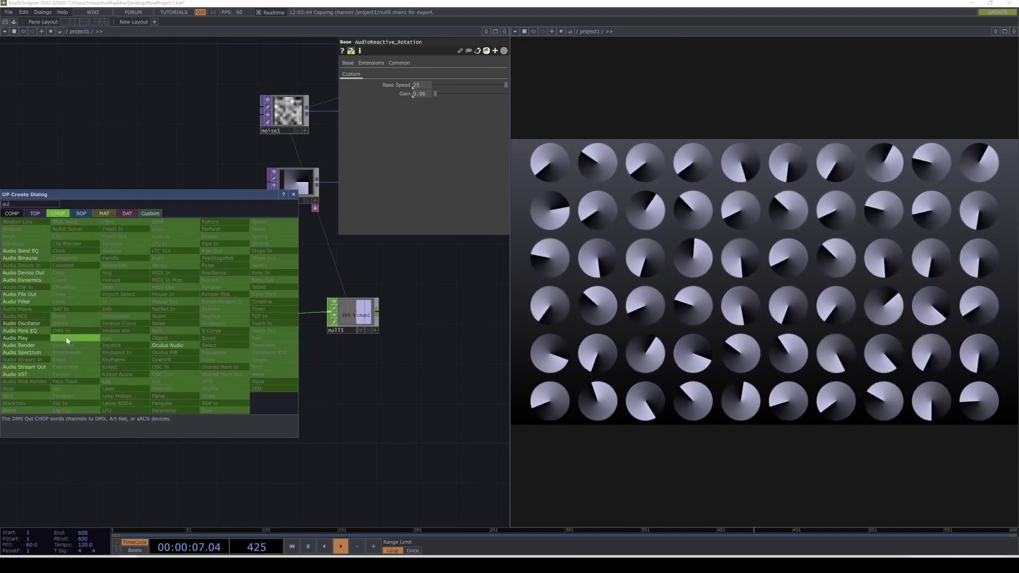
pyautogui.press('Escape')
# Add an Audio Device Out CHOP below audiofilein1.
pyautogui.press('Tab')
pyautogui.write('a')
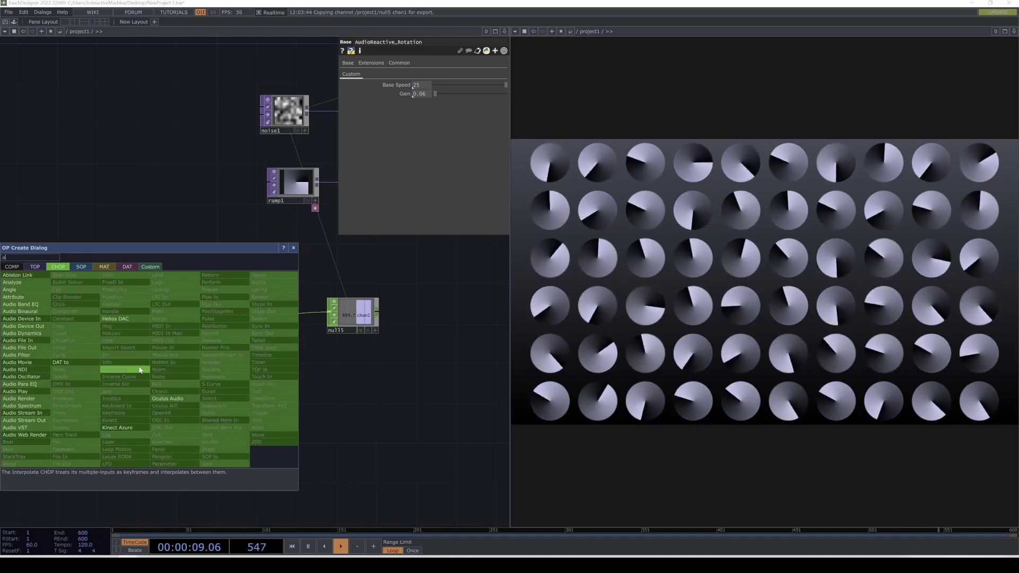
pyautogui.write('u')
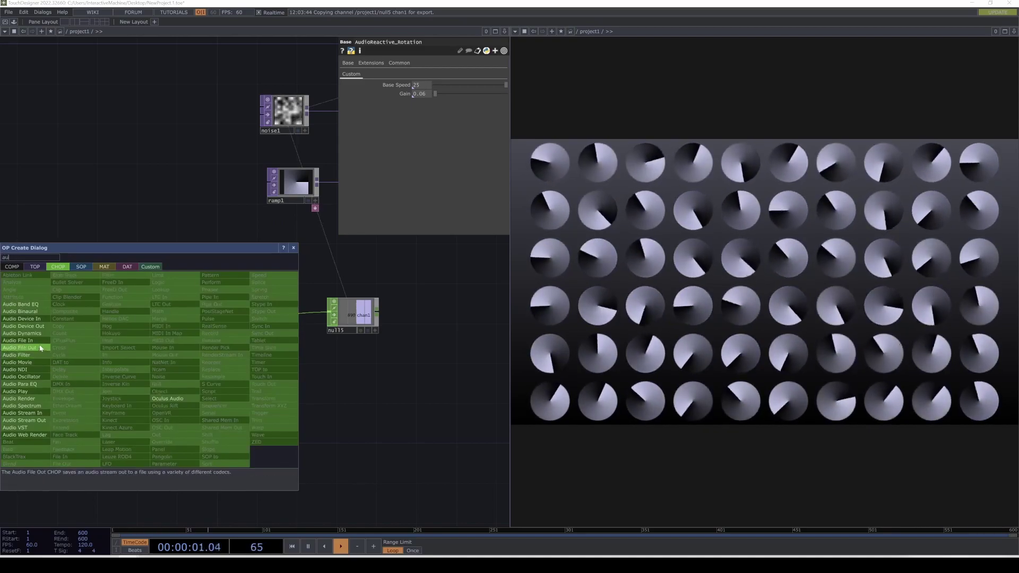
pyautogui.click(23, 326)
pyautogui.click(159, 393)
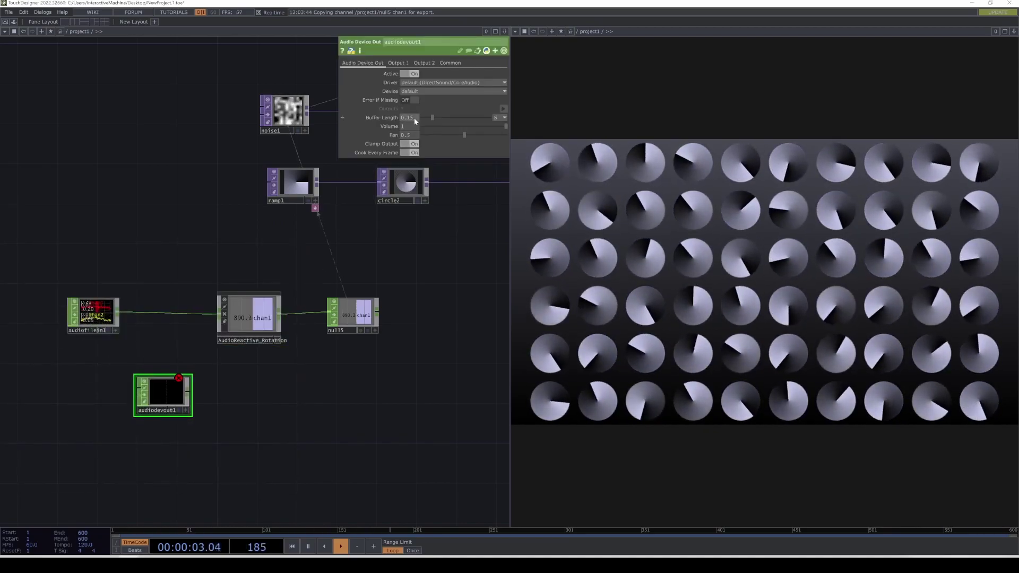
# Lower the Audio Device Out CHOP's Volume to 0.029 and feed it from audiofilein1.
pyautogui.moveTo(430, 129); pyautogui.dragTo(425, 126)
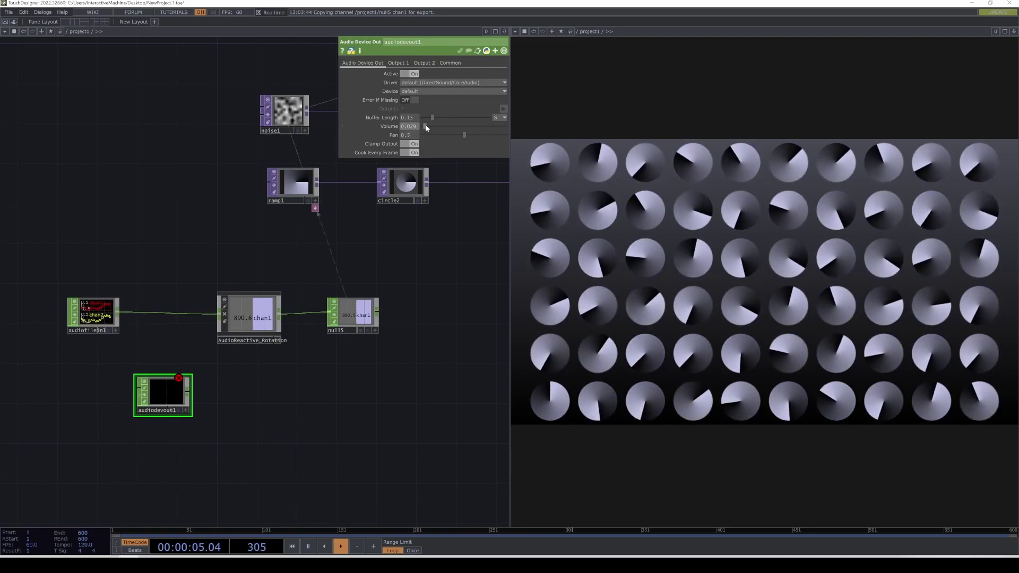
pyautogui.moveTo(117, 313); pyautogui.dragTo(138, 385)
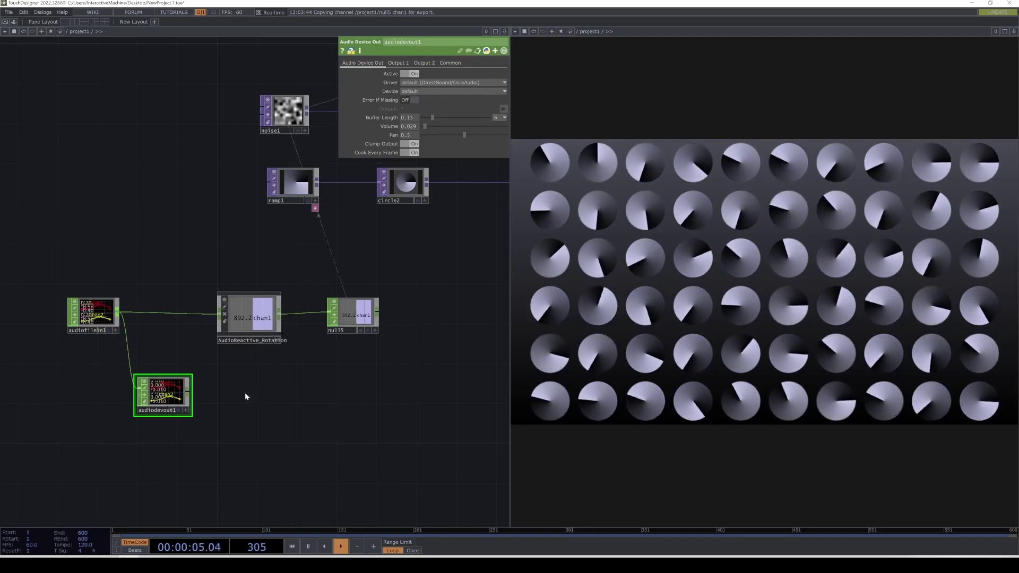
# Try lowering the Audio File In CHOP's Volume to about 0.03, and set it back to 1.
pyautogui.click(93, 313)
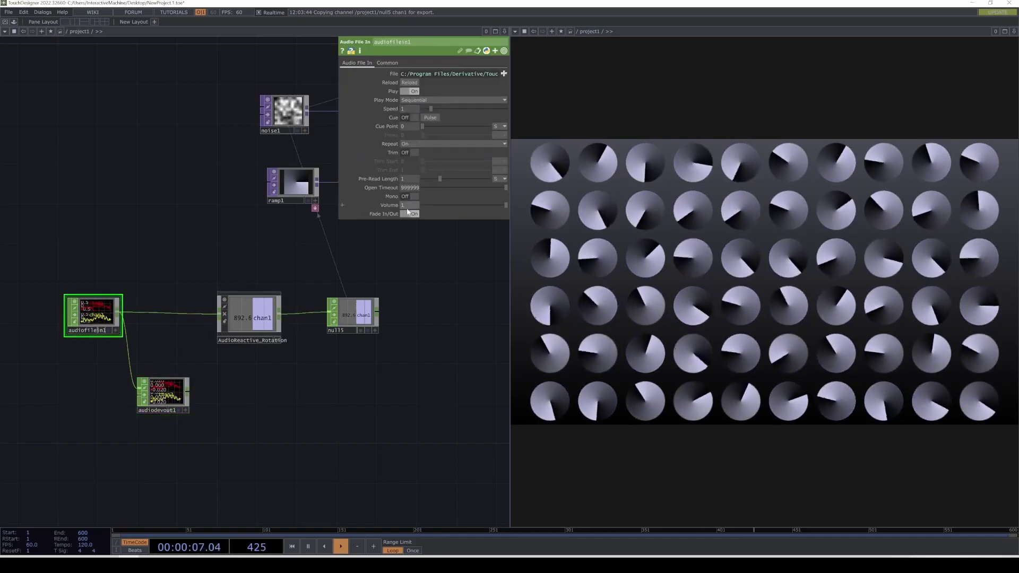
pyautogui.moveTo(499, 202); pyautogui.dragTo(418, 210)
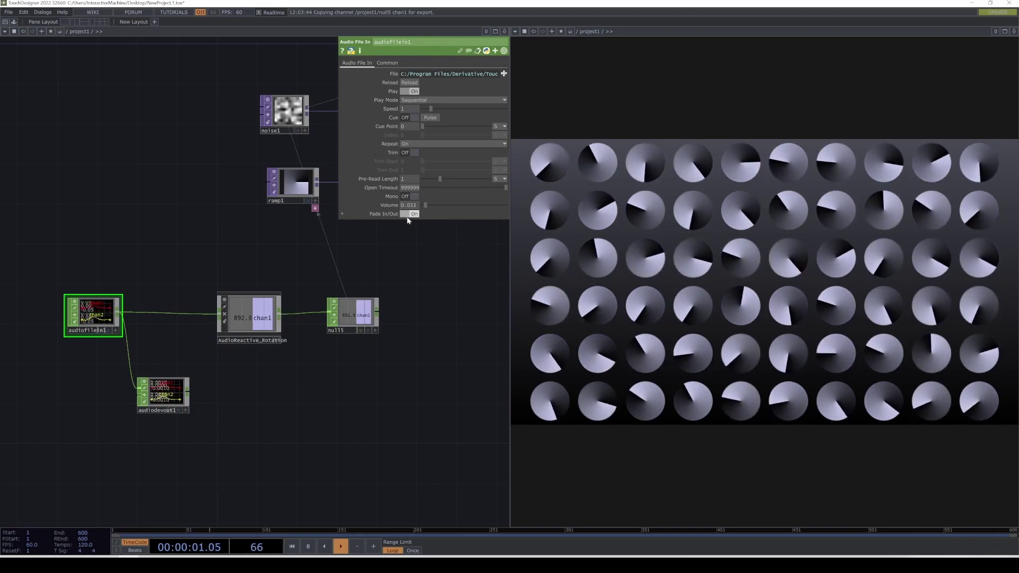
pyautogui.moveTo(409, 226); pyautogui.dragTo(496, 232)
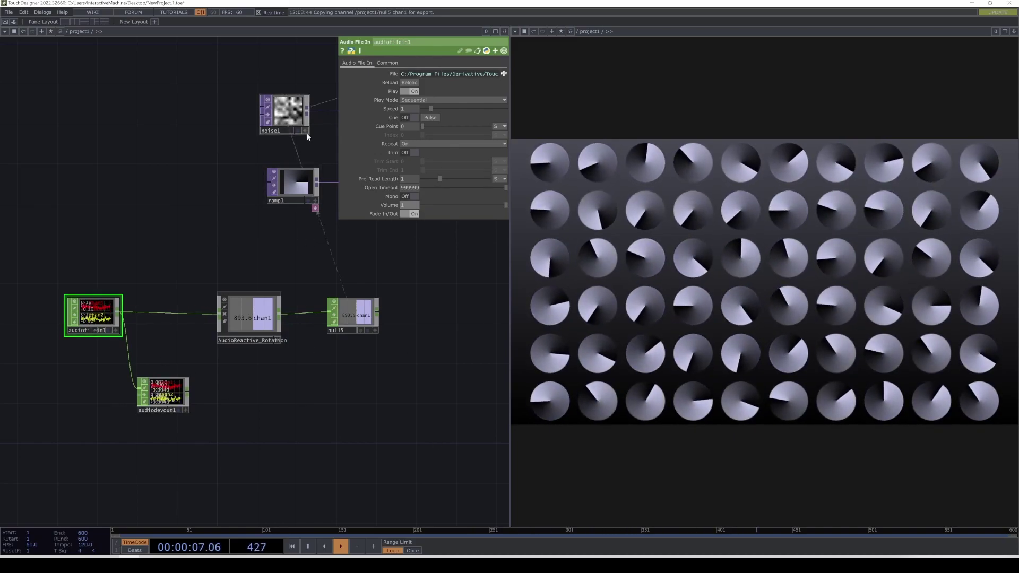
# Smooth the Noise TOP's pattern by setting its Harmonics to 0 and its Period to 4.
pyautogui.click(287, 111)
pyautogui.moveTo(416, 267); pyautogui.dragTo(395, 280)
pyautogui.click(349, 64)
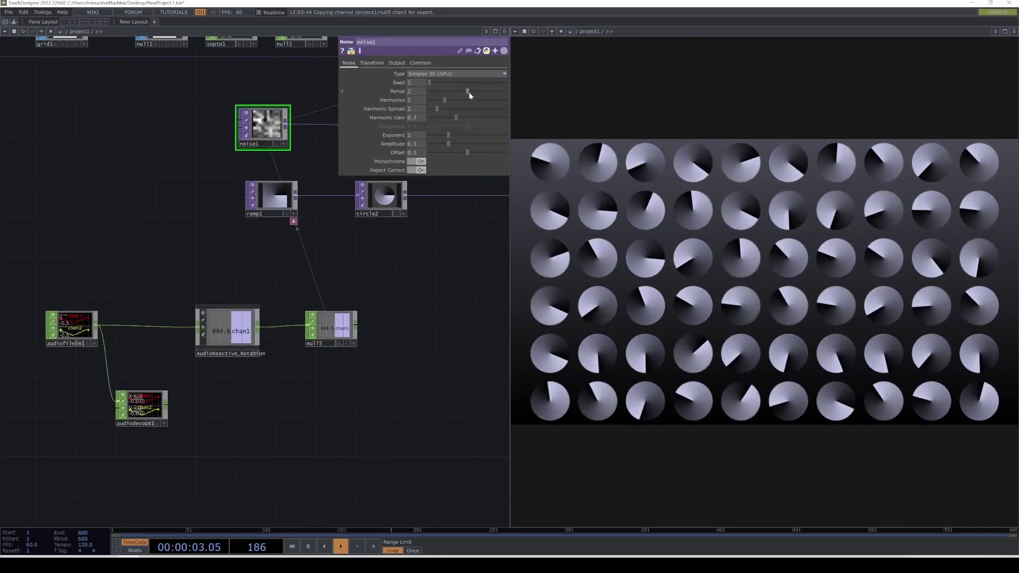
pyautogui.moveTo(469, 91); pyautogui.dragTo(425, 97)
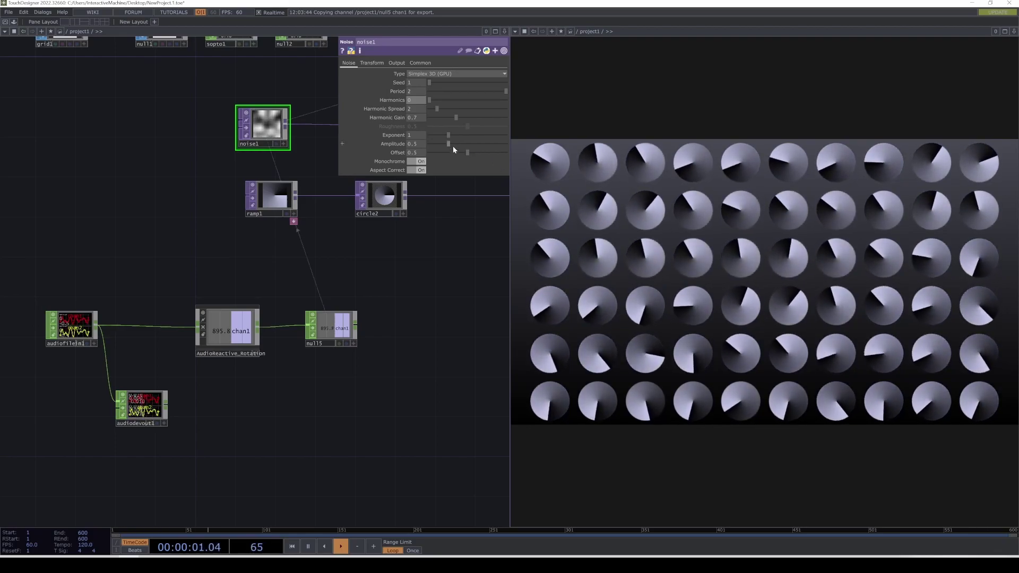
pyautogui.moveTo(425, 89)
pyautogui.mouseDown()
pyautogui.moveTo(421, 76)
pyautogui.moveTo(425, 90)
pyautogui.mouseUp()
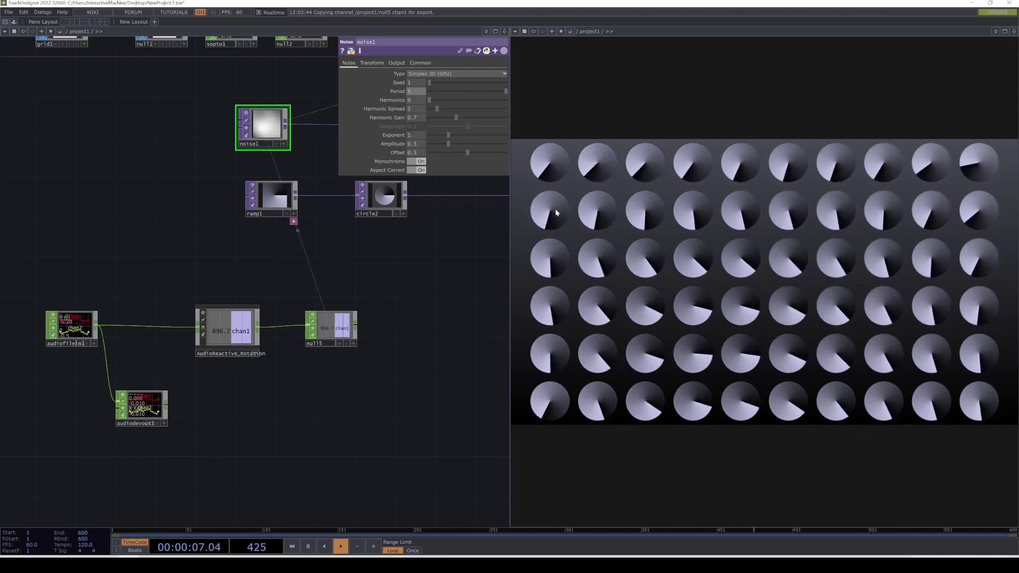
pyautogui.click(411, 90)
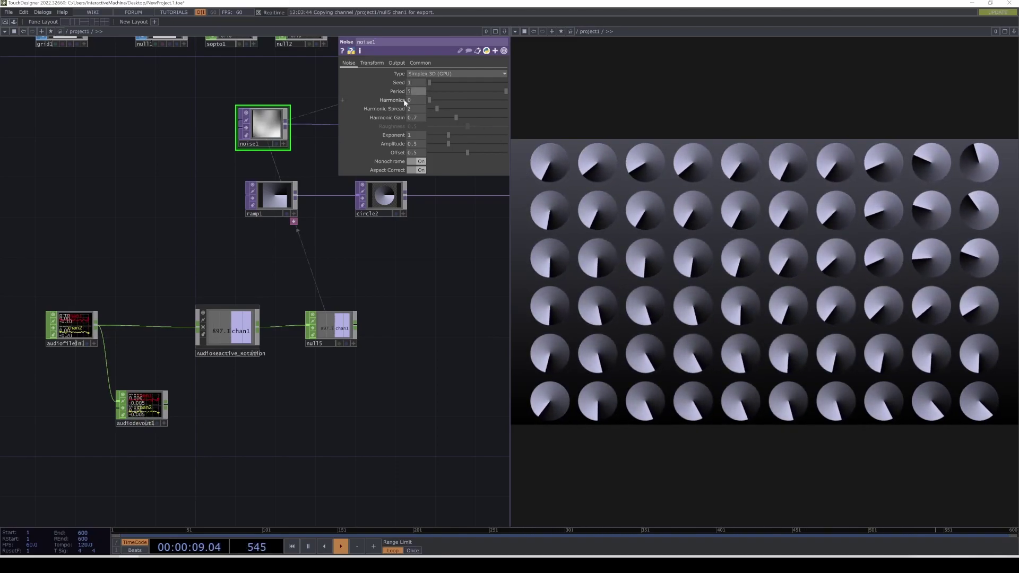
pyautogui.write('4')
pyautogui.press('Return')
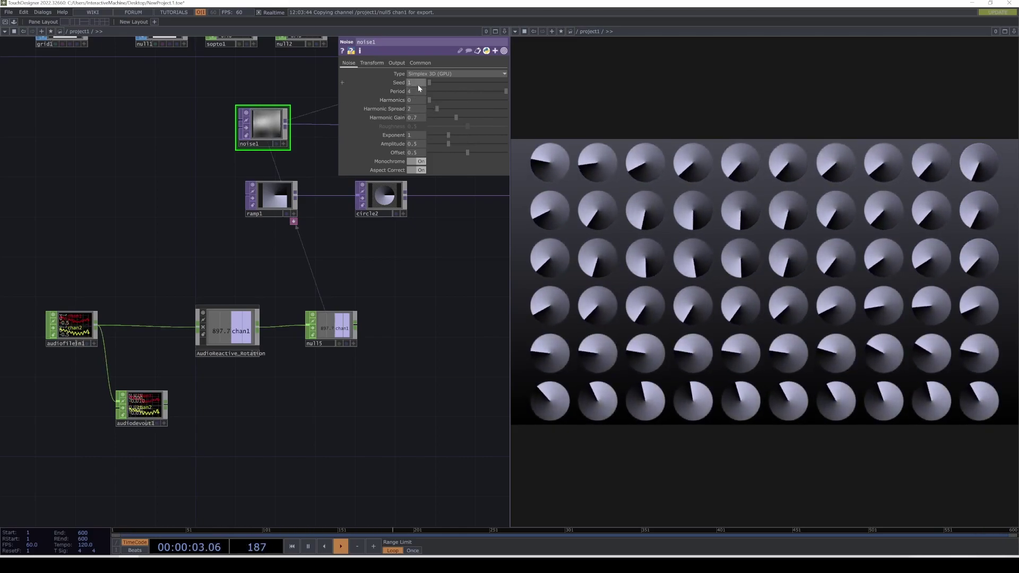
pyautogui.moveTo(425, 330); pyautogui.dragTo(368, 328)
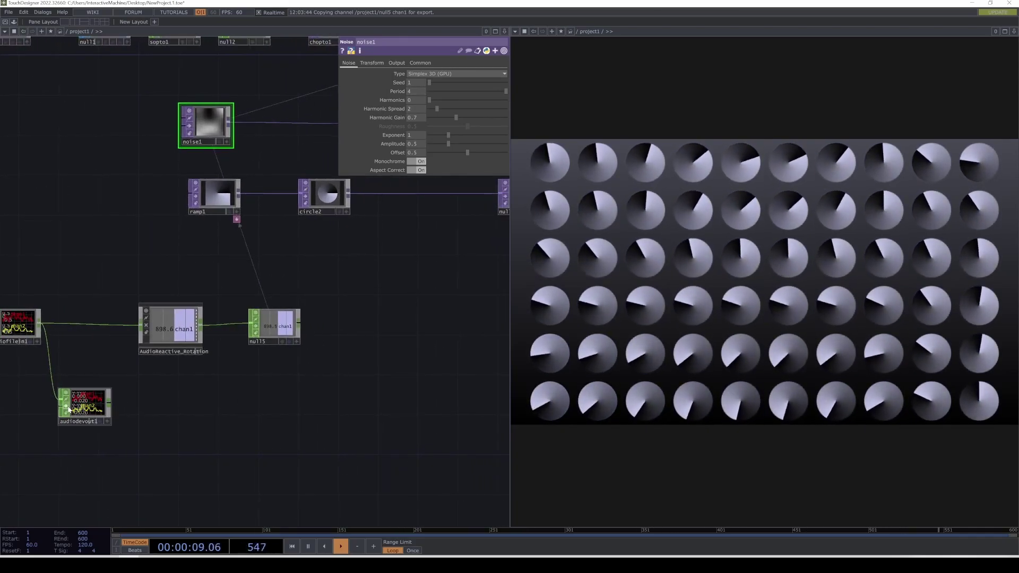
pyautogui.moveTo(313, 422); pyautogui.dragTo(289, 424)
pyautogui.scroll(-3, 288, 423)
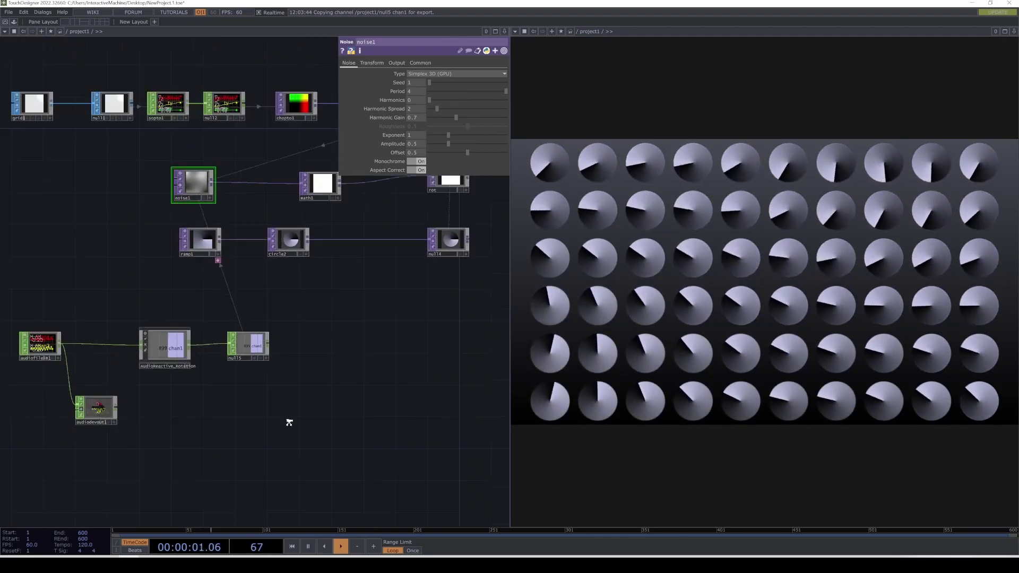
# Insert a Noise TOP between ramp2 and null3, moving ramp2 back along the chain to make room.
pyautogui.moveTo(400, 344); pyautogui.dragTo(231, 389)
pyautogui.scroll(-2, 285, 341)
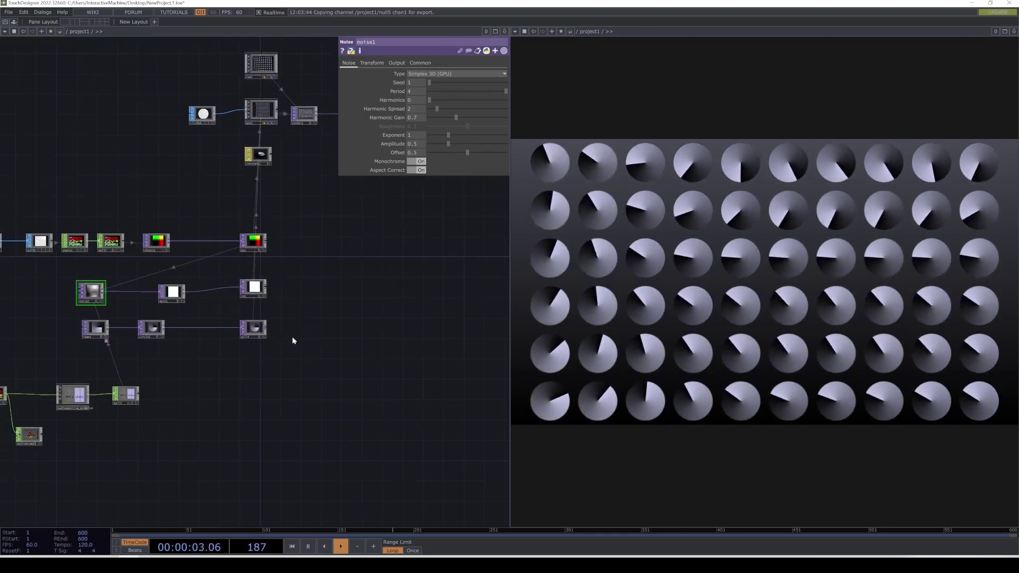
pyautogui.moveTo(295, 334); pyautogui.dragTo(220, 371)
pyautogui.scroll(-2, 222, 372)
pyautogui.moveTo(270, 337); pyautogui.dragTo(298, 390)
pyautogui.scroll(2, 237, 365)
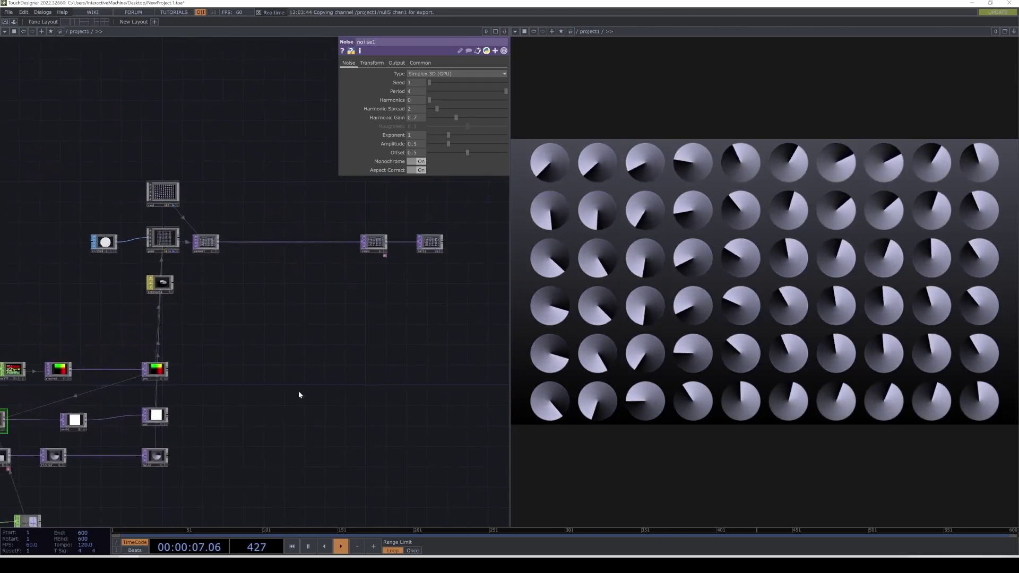
pyautogui.moveTo(361, 240); pyautogui.dragTo(341, 241)
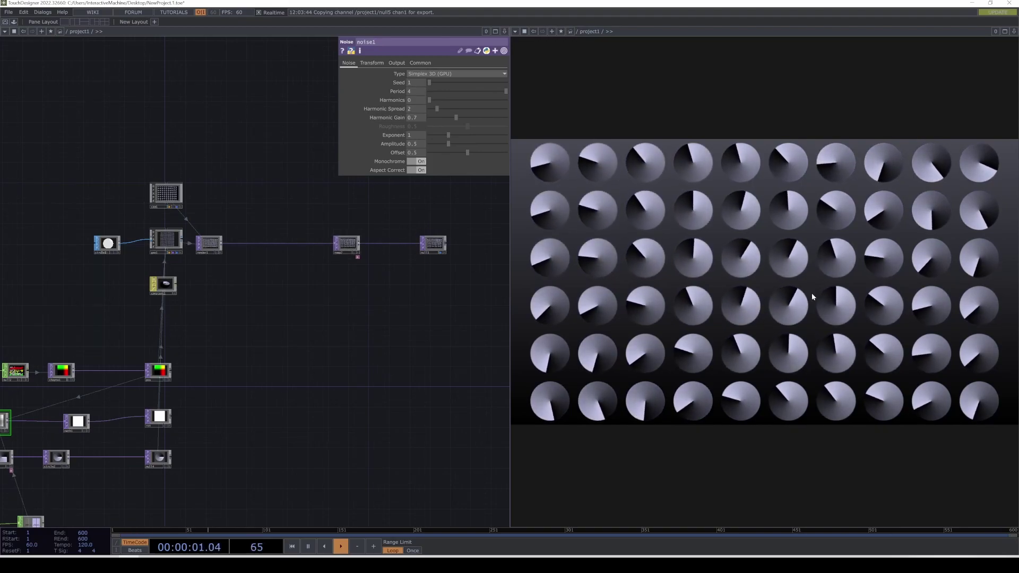
pyautogui.scroll(3, 392, 253)
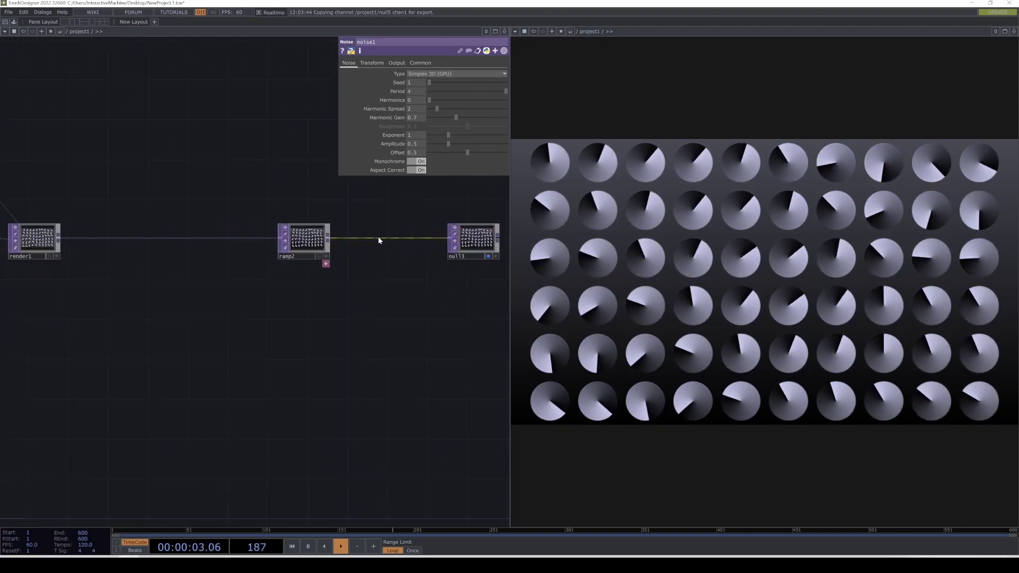
pyautogui.rightClick(374, 236)
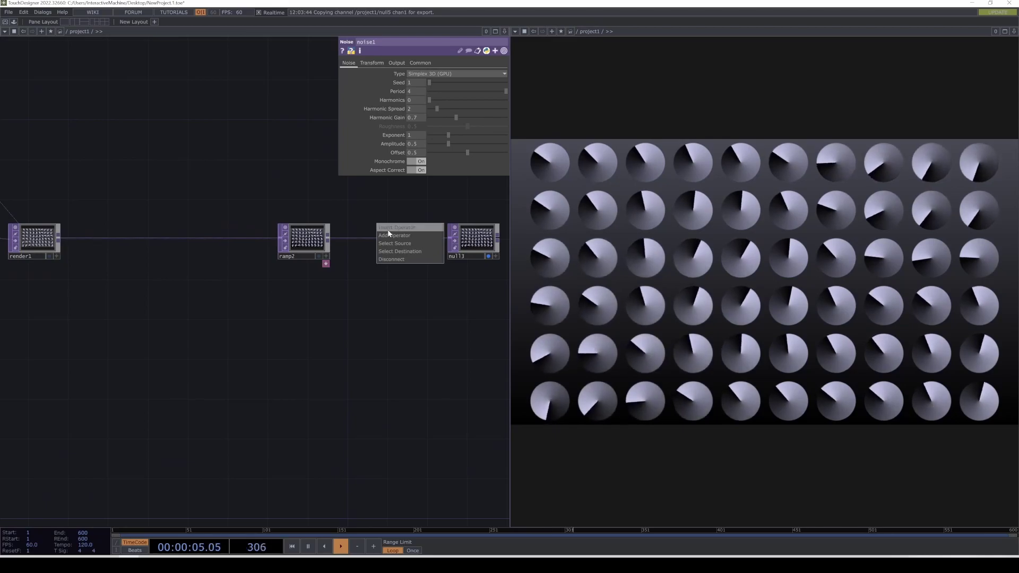
pyautogui.click(387, 229)
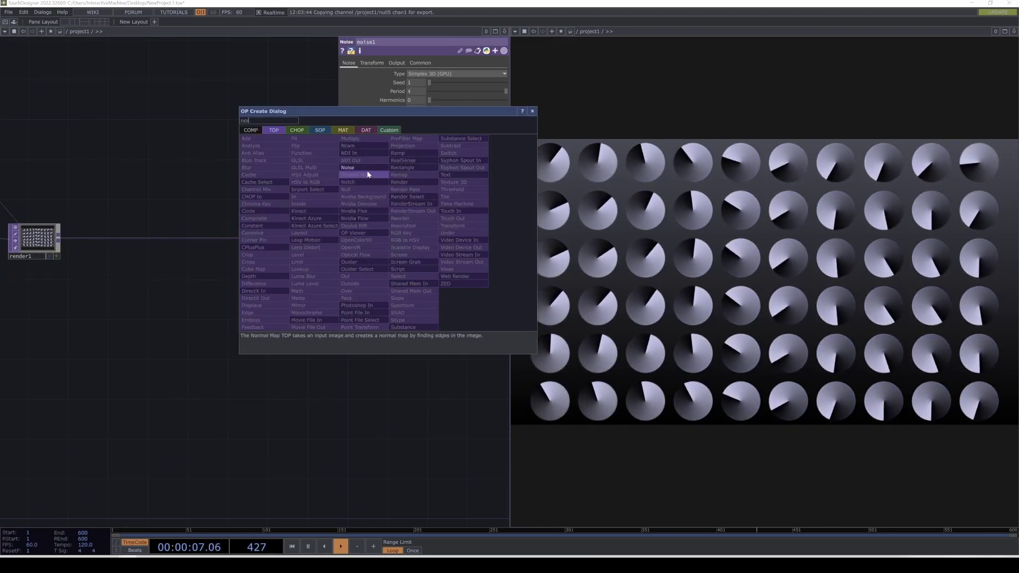
pyautogui.click(366, 168)
pyautogui.click(376, 239)
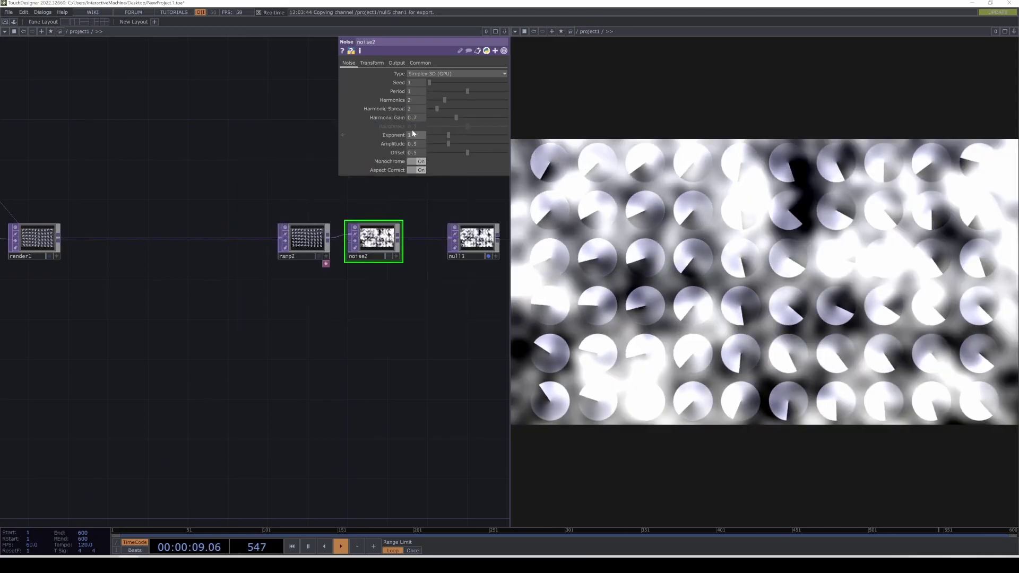
# Turn noise2 into subtle fine grain by setting its Period to 0 and its Noise Scale to 0.067.
pyautogui.moveTo(466, 91); pyautogui.dragTo(428, 92)
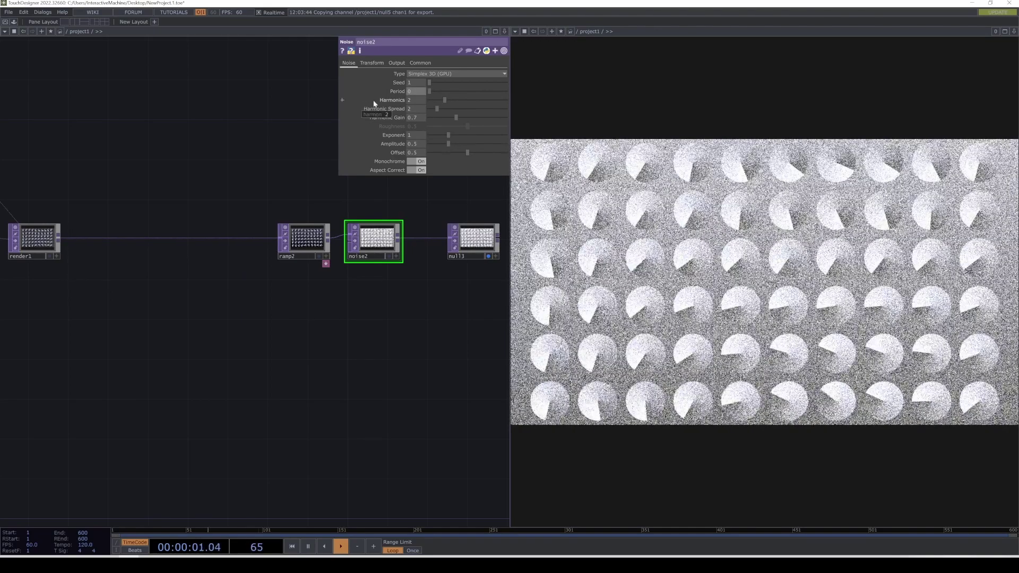
pyautogui.click(397, 63)
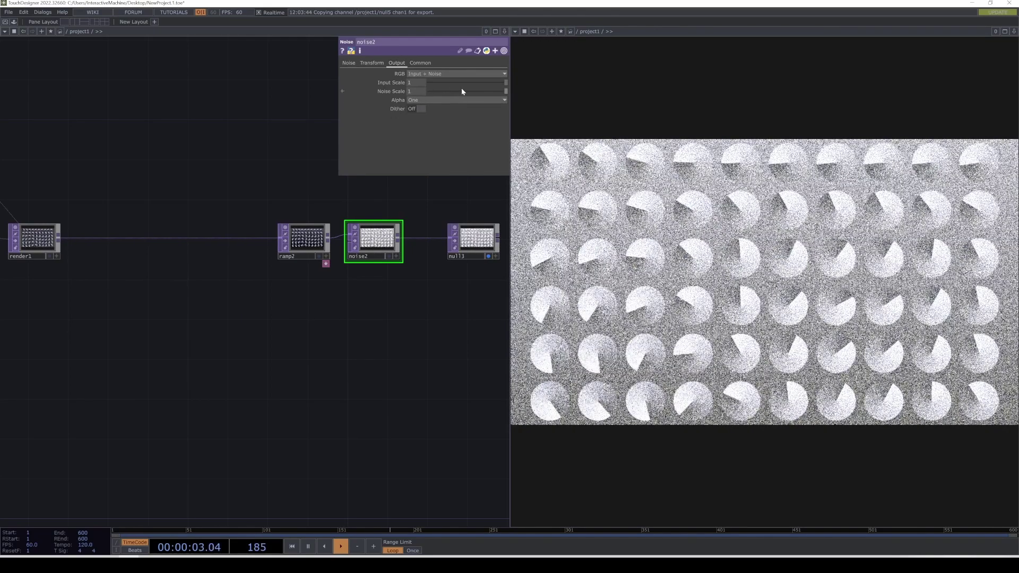
pyautogui.moveTo(497, 91); pyautogui.dragTo(436, 100)
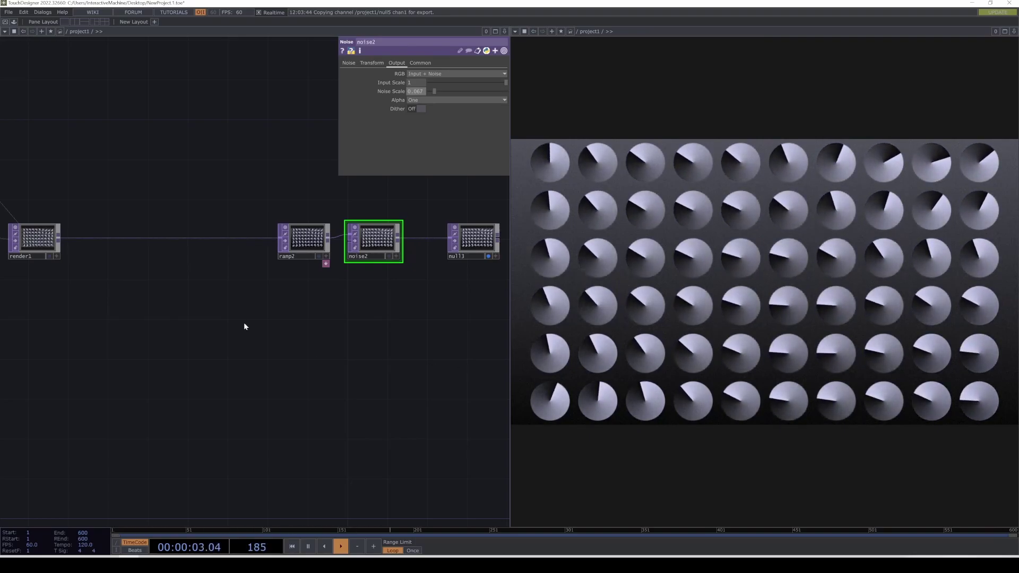
# Move the group of audio operators together up beside the ramp1 row, away from the texture chain.
pyautogui.scroll(-5, 245, 326)
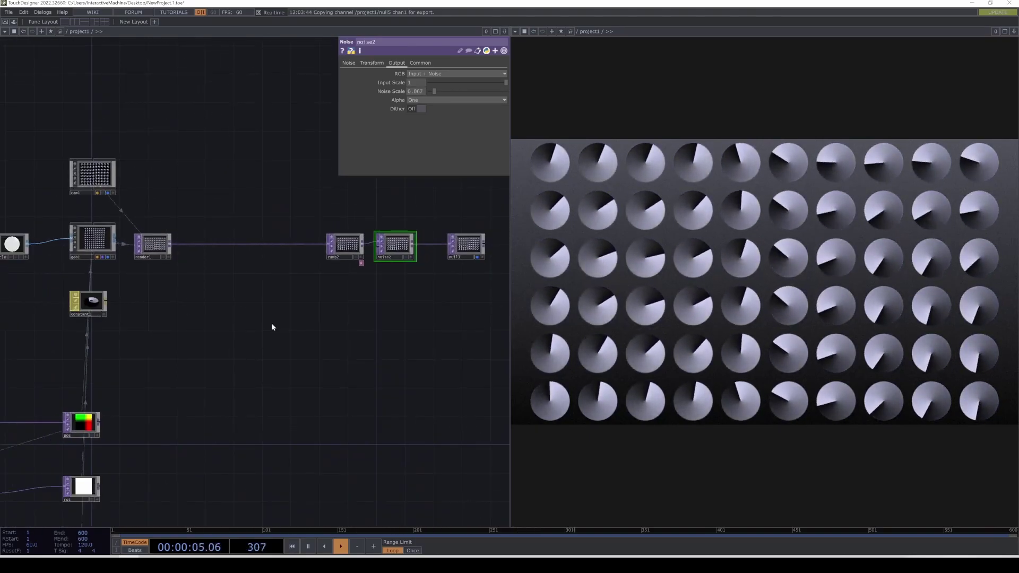
pyautogui.moveTo(235, 350); pyautogui.dragTo(298, 291)
pyautogui.scroll(-3, 298, 291)
pyautogui.moveTo(252, 411); pyautogui.dragTo(393, 329)
pyautogui.moveTo(335, 398); pyautogui.dragTo(375, 380)
pyautogui.click(128, 379)
pyautogui.moveTo(107, 364); pyautogui.dragTo(155, 375)
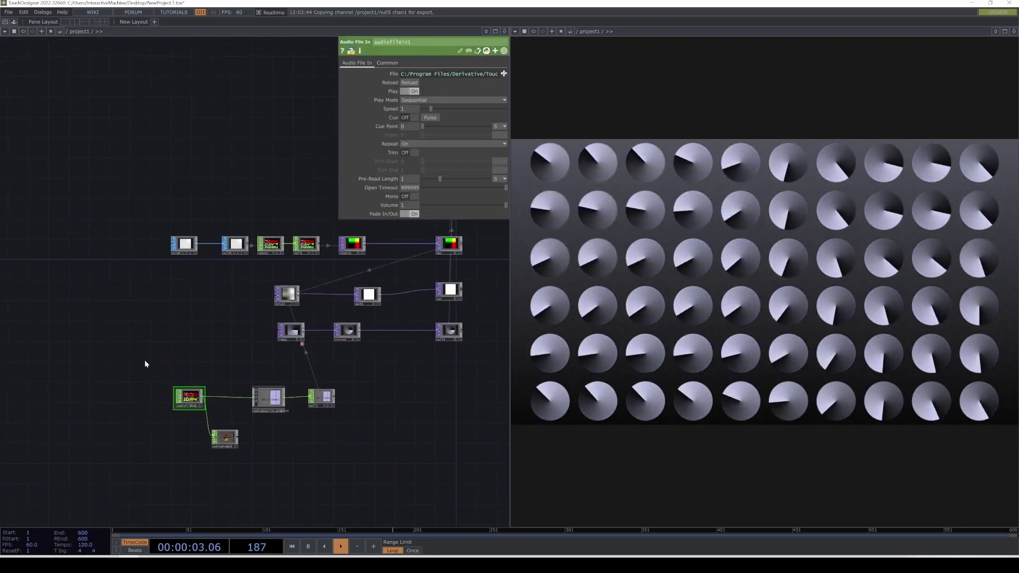
pyautogui.moveTo(144, 360); pyautogui.dragTo(344, 485, button='right')
pyautogui.moveTo(329, 407); pyautogui.dragTo(208, 351)
pyautogui.scroll(2, 215, 441)
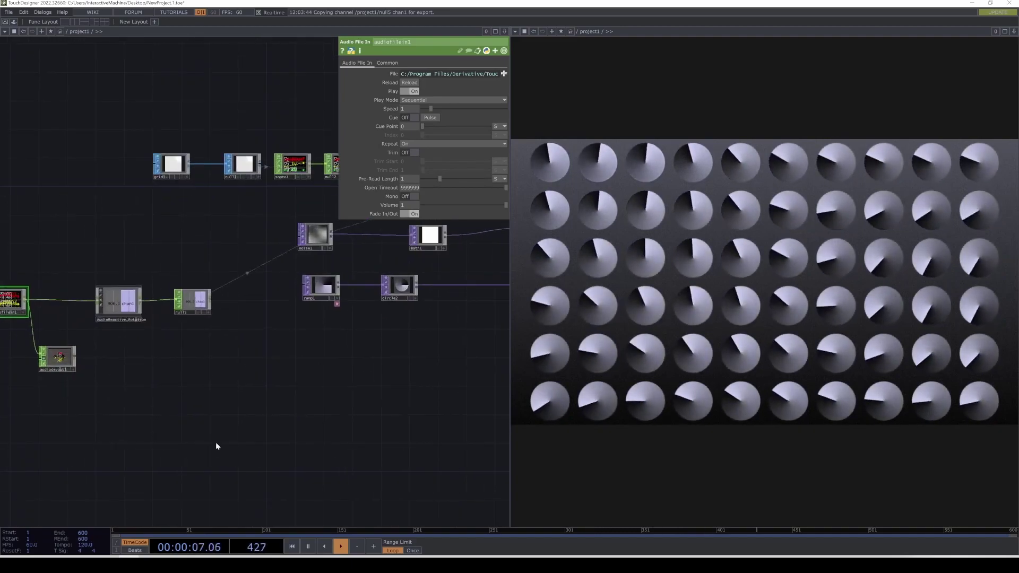
# Add a Constant CHOP with a channel named time_fract, driven by an expression dividing the current timeline frame by its end frame.
pyautogui.press('Tab')
pyautogui.write('con')
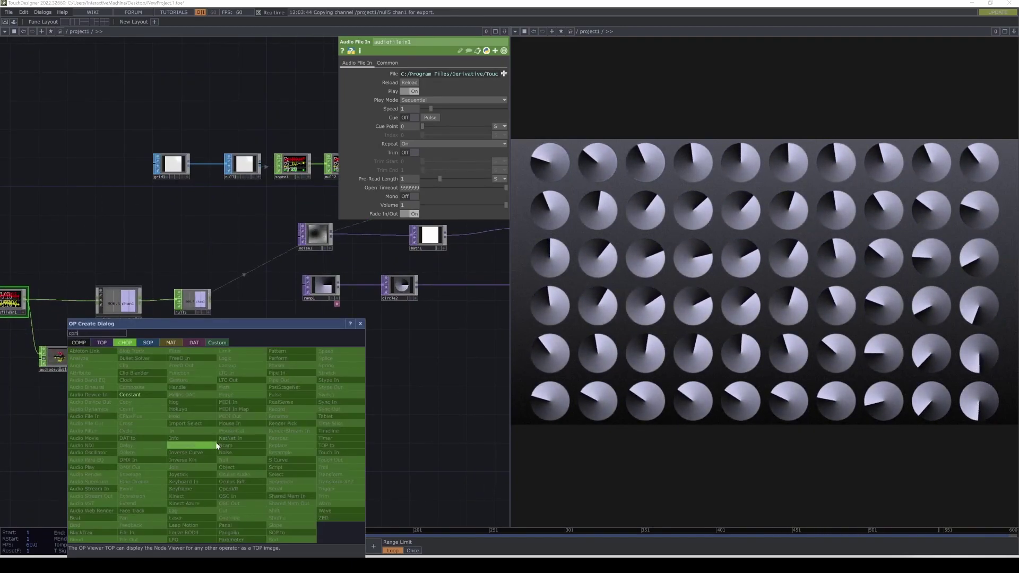
pyautogui.click(158, 394)
pyautogui.click(244, 427)
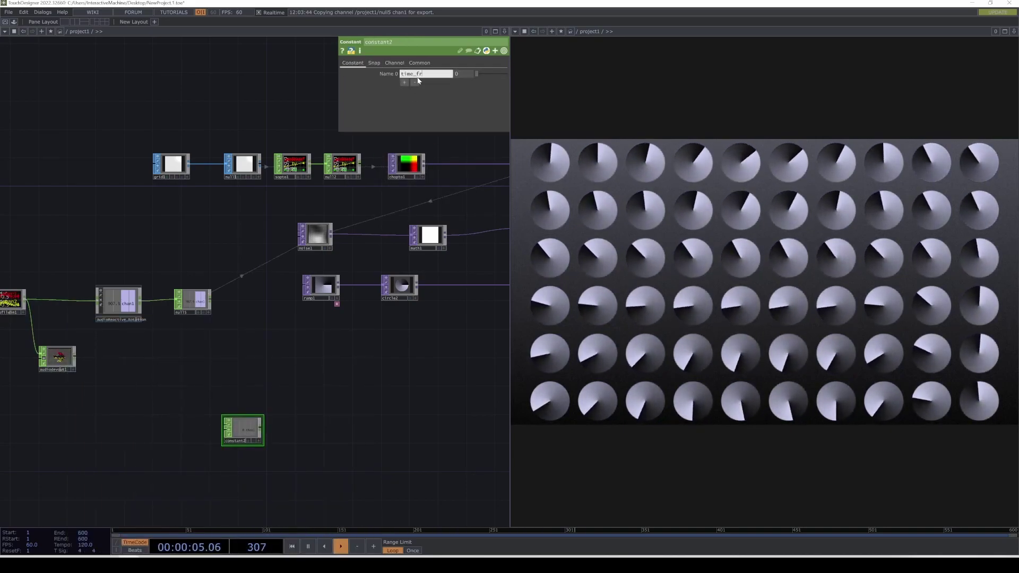
pyautogui.scroll(-3, 250, 460)
pyautogui.scroll(8, 249, 446)
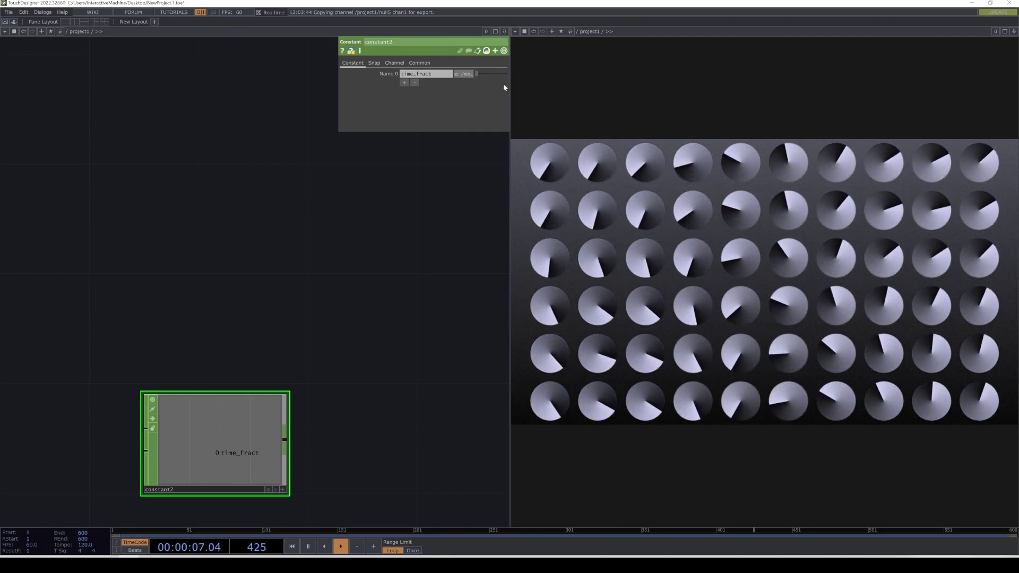
pyautogui.press('Return')
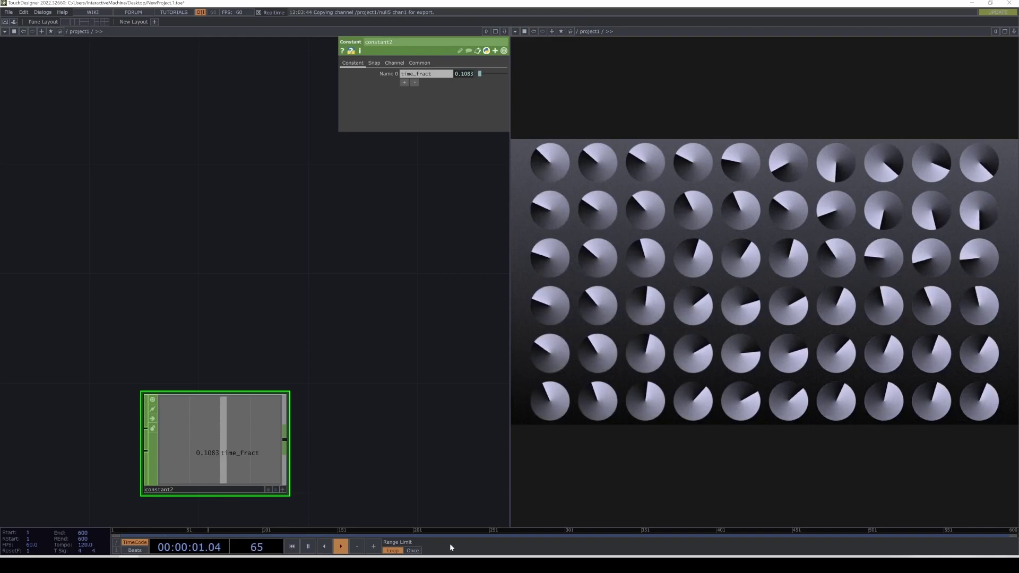
pyautogui.scroll(-2, 268, 423)
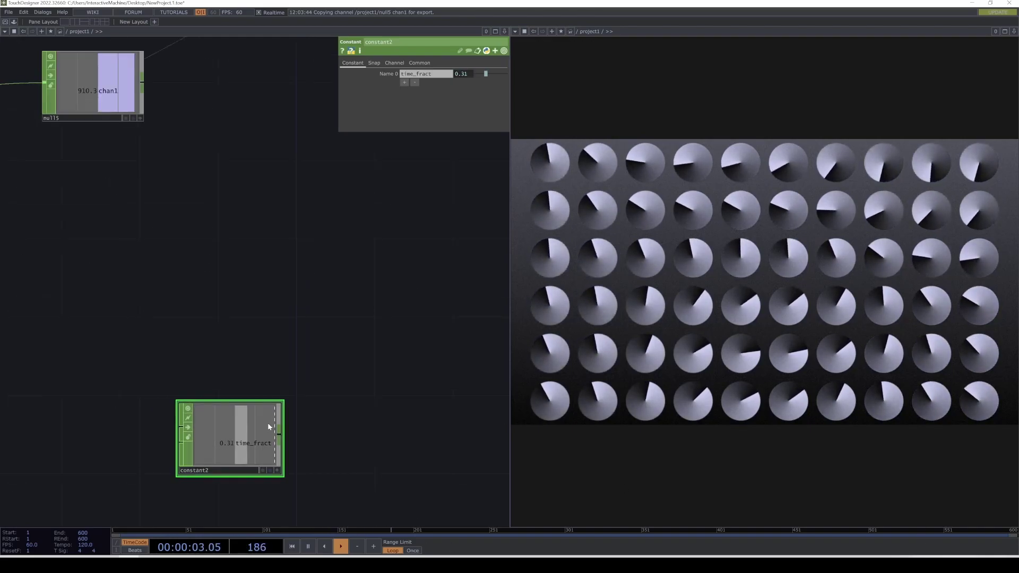
# Shift constant2 aside, add a Pattern CHOP near it, and name the pattern's channel tz.
pyautogui.moveTo(268, 422); pyautogui.dragTo(192, 359)
pyautogui.press('Tab')
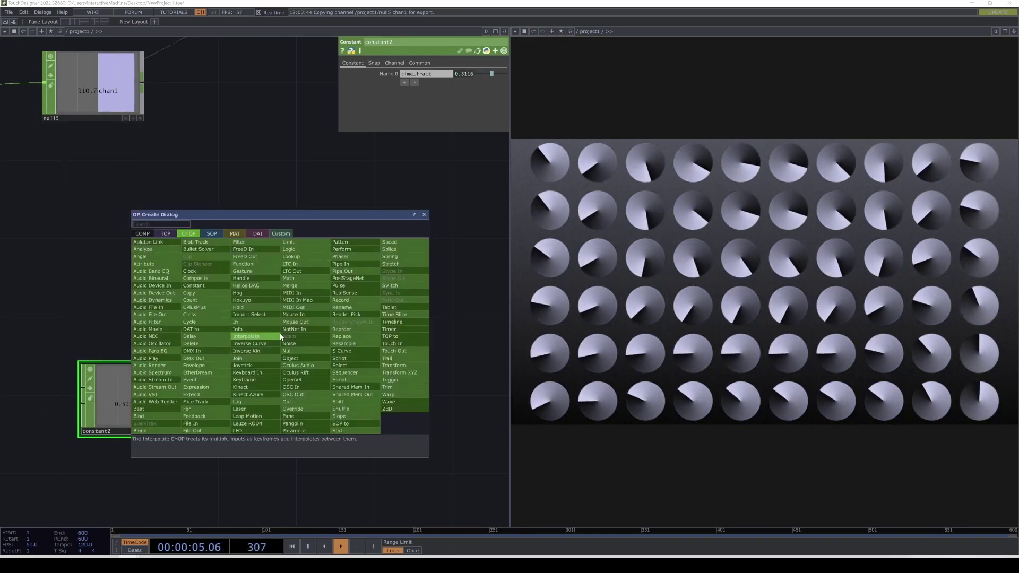
pyautogui.click(339, 246)
pyautogui.click(340, 246)
pyautogui.moveTo(340, 243); pyautogui.dragTo(298, 253)
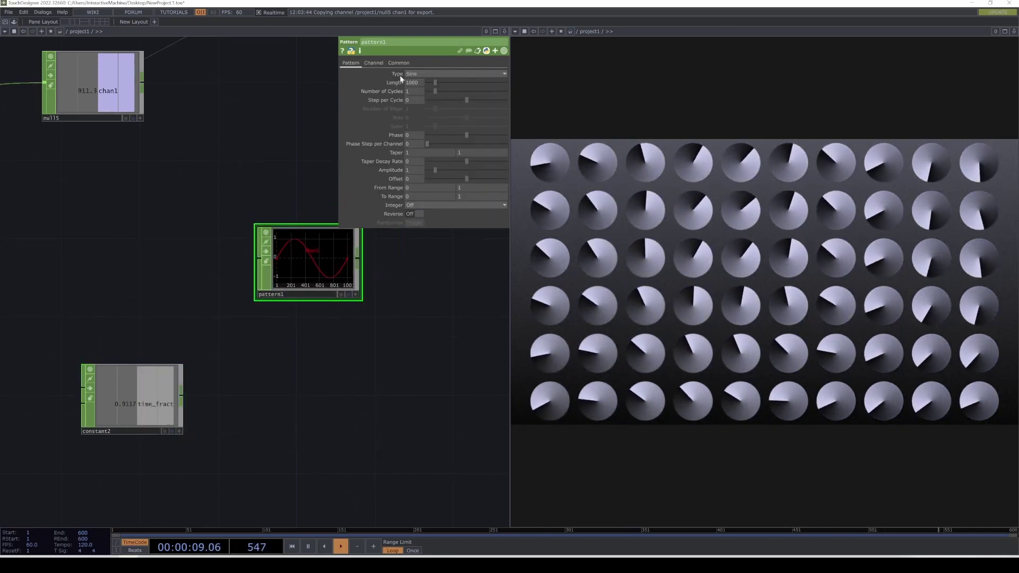
pyautogui.click(371, 63)
pyautogui.click(415, 75)
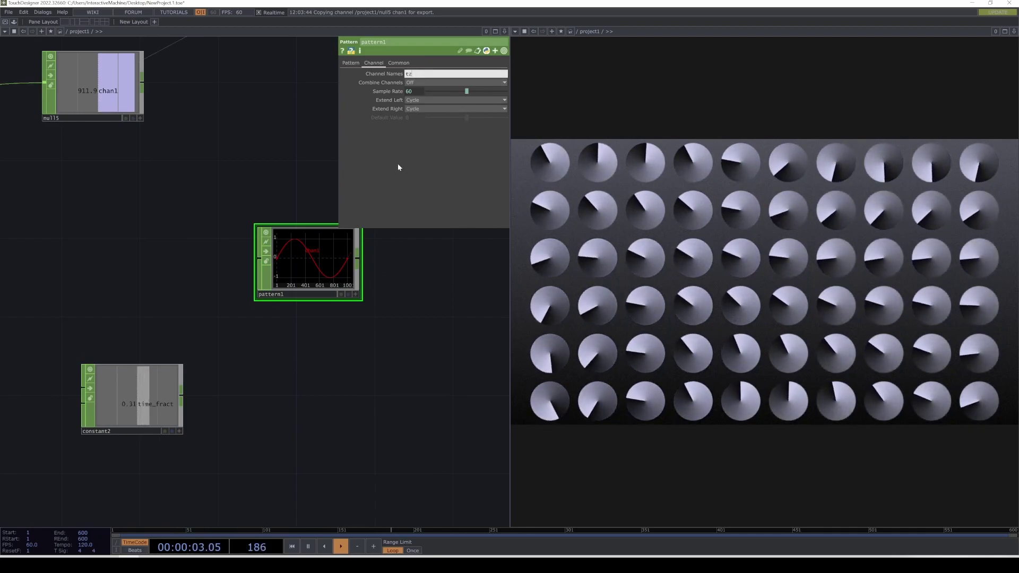
pyautogui.press('Return')
# Duplicate pattern1 below itself, name the copy's channel tw, and set its Type to Cosine.
pyautogui.hotkey('ctrl', 'c')
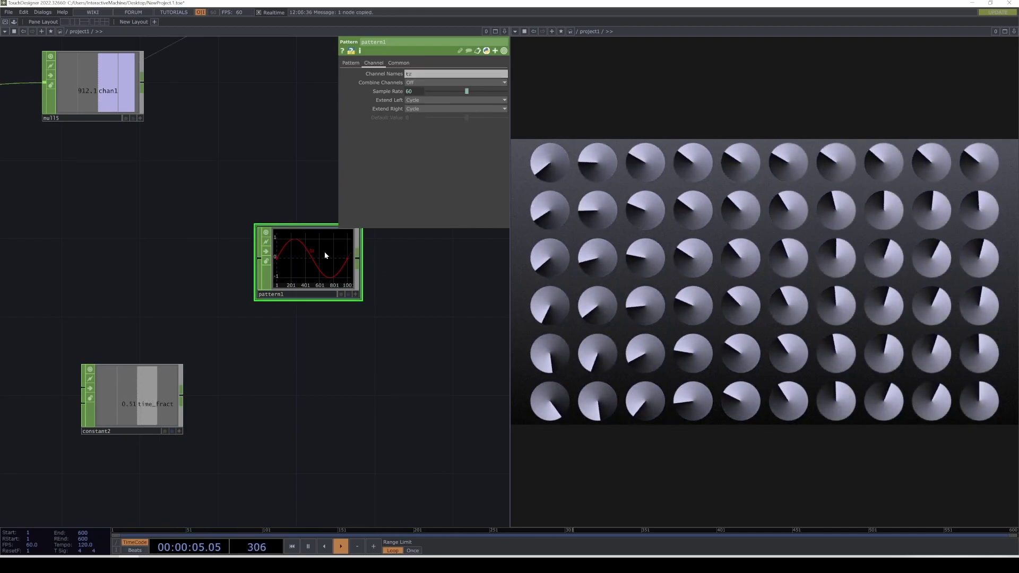
pyautogui.hotkey('ctrl', 'v')
pyautogui.click(415, 75)
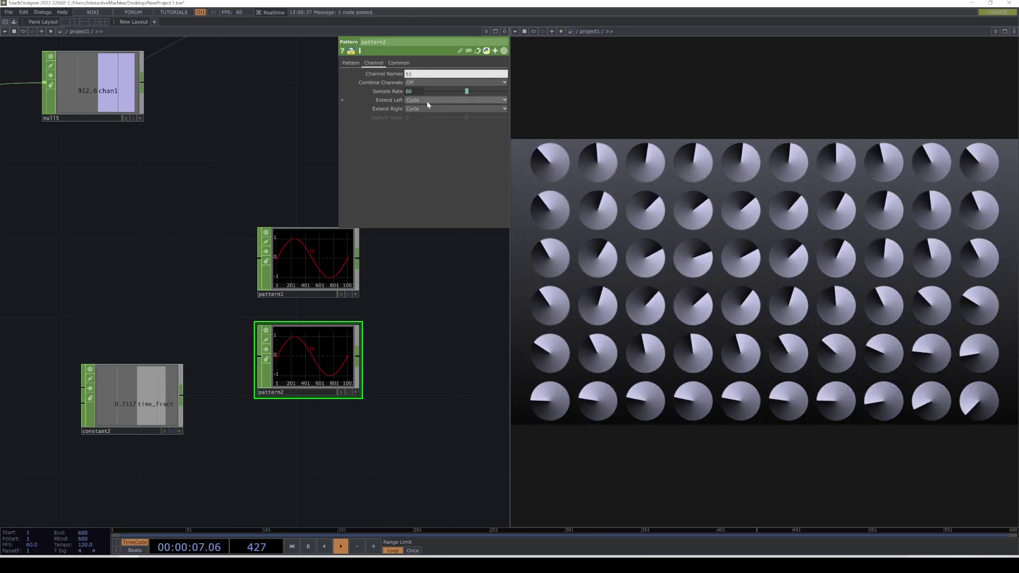
pyautogui.click(351, 63)
pyautogui.click(417, 74)
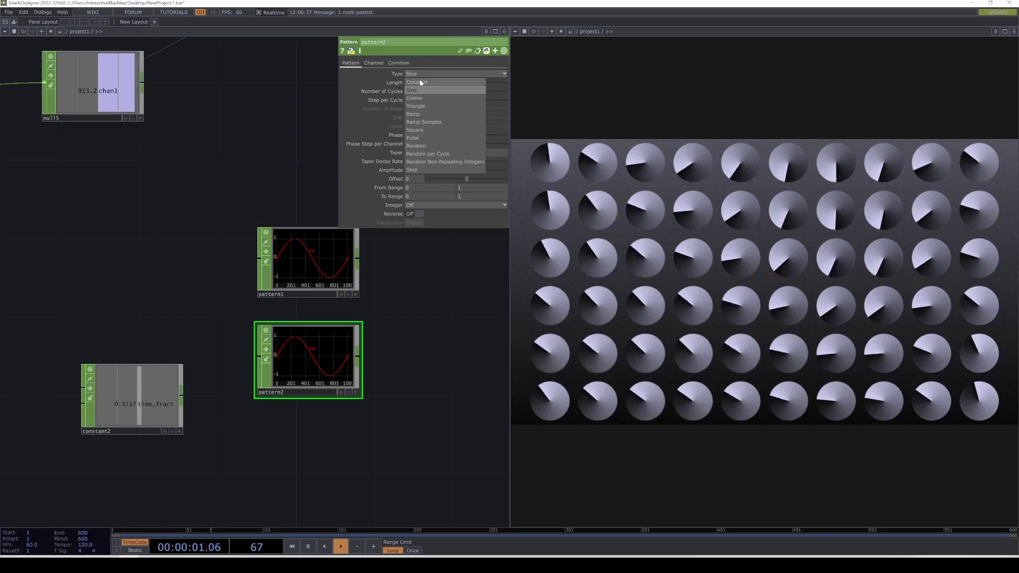
pyautogui.click(417, 98)
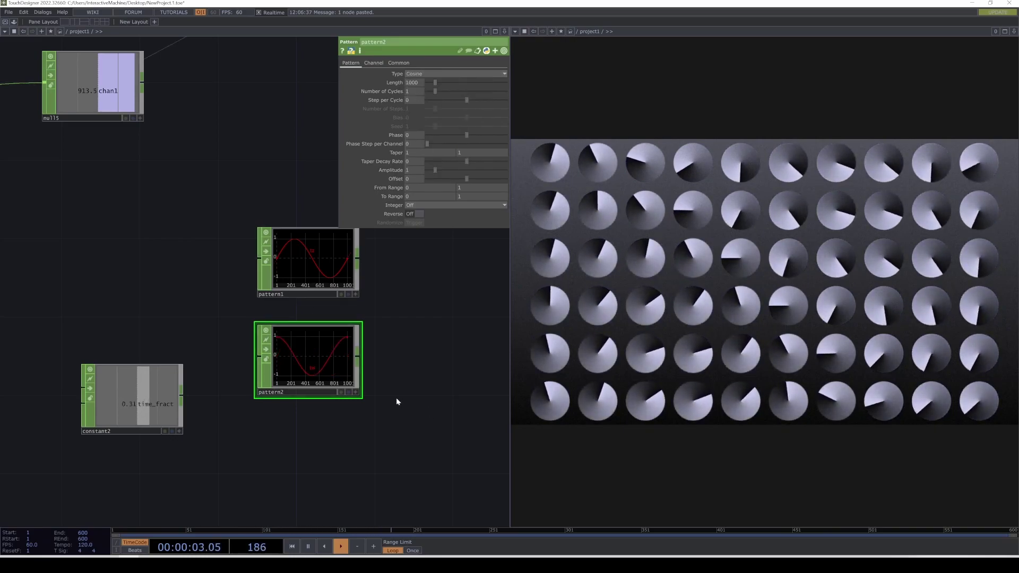
# Place constant2 directly beneath the two Pattern CHOPs, aligned in the same column.
pyautogui.moveTo(382, 386); pyautogui.dragTo(342, 408)
pyautogui.moveTo(118, 418); pyautogui.dragTo(159, 458)
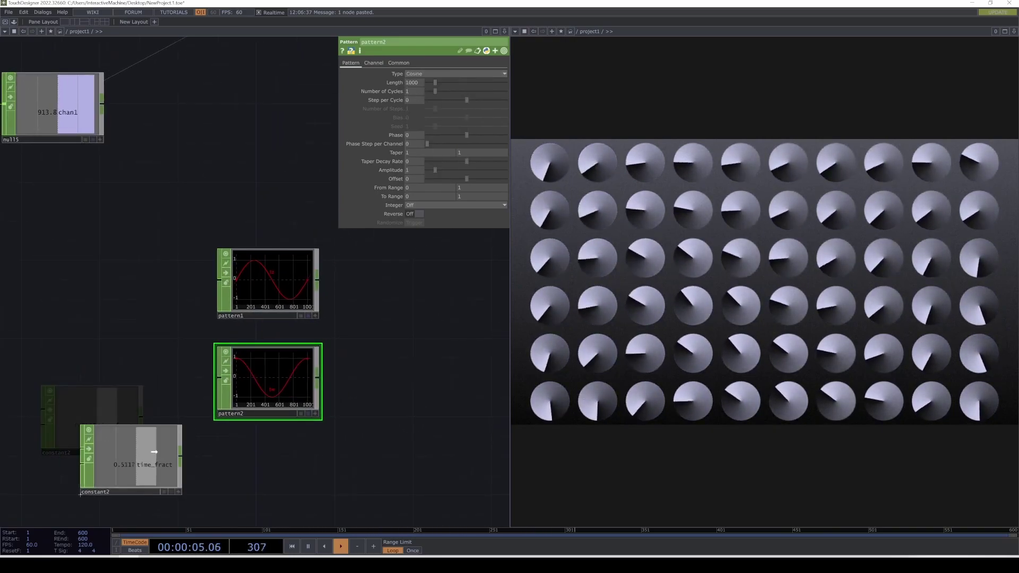
pyautogui.moveTo(318, 450); pyautogui.dragTo(102, 409)
pyautogui.moveTo(23, 412); pyautogui.dragTo(159, 451)
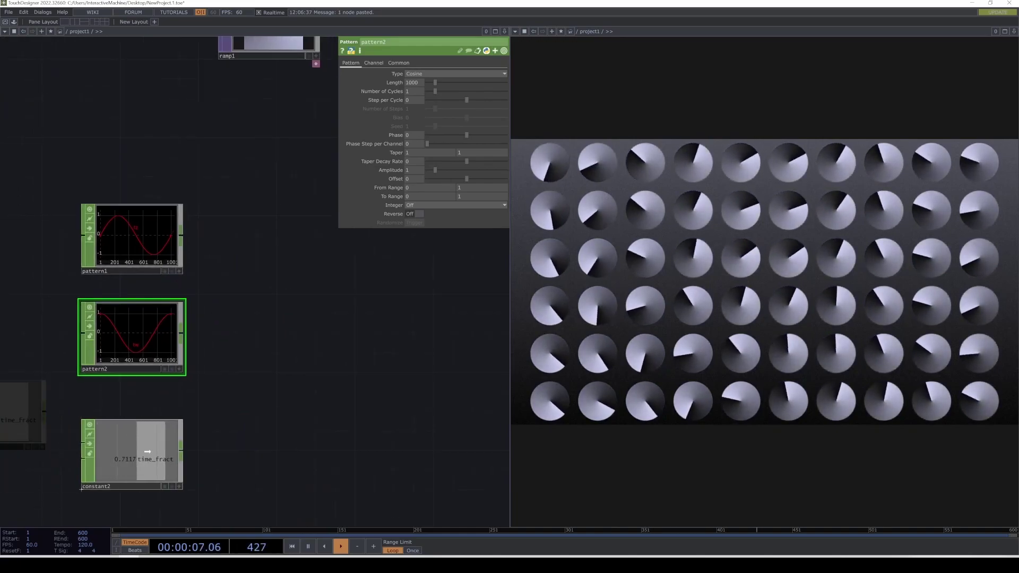
# Add a Merge CHOP after the two Pattern CHOPs and feed it from both pattern1 and pattern2.
pyautogui.rightClick(182, 242)
pyautogui.write('m')
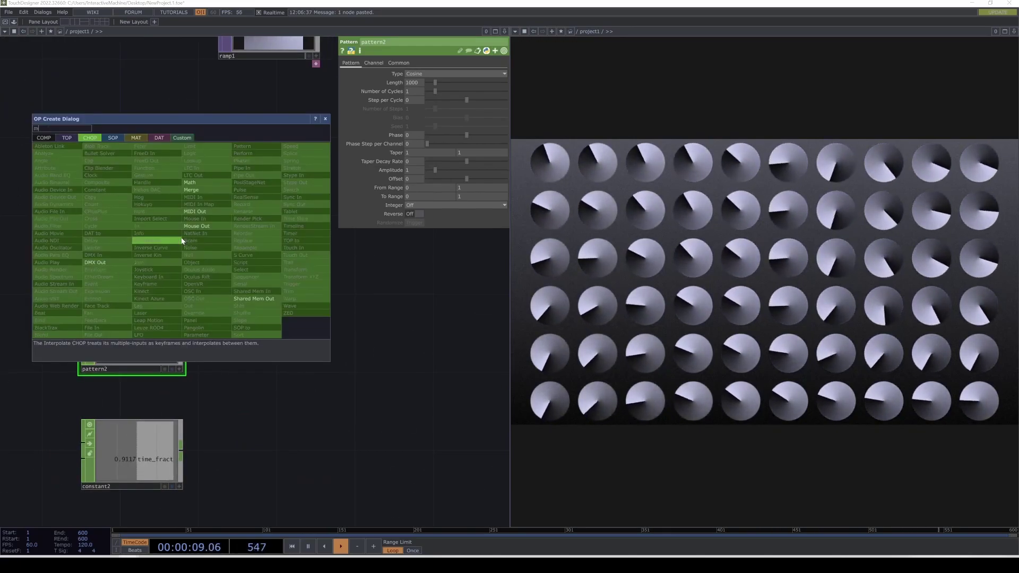
pyautogui.write('er')
pyautogui.click(192, 190)
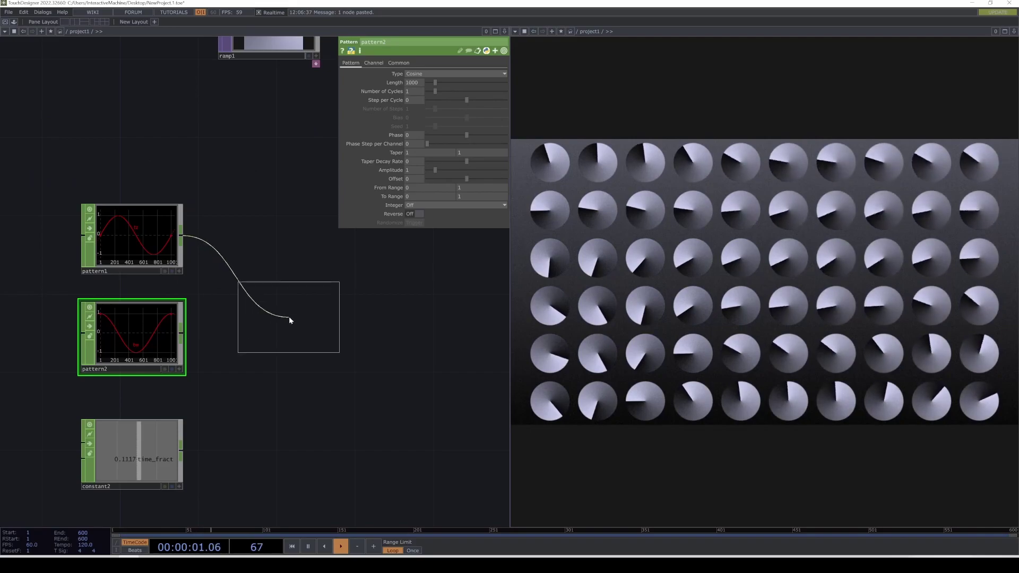
pyautogui.click(310, 319)
pyautogui.click(253, 330)
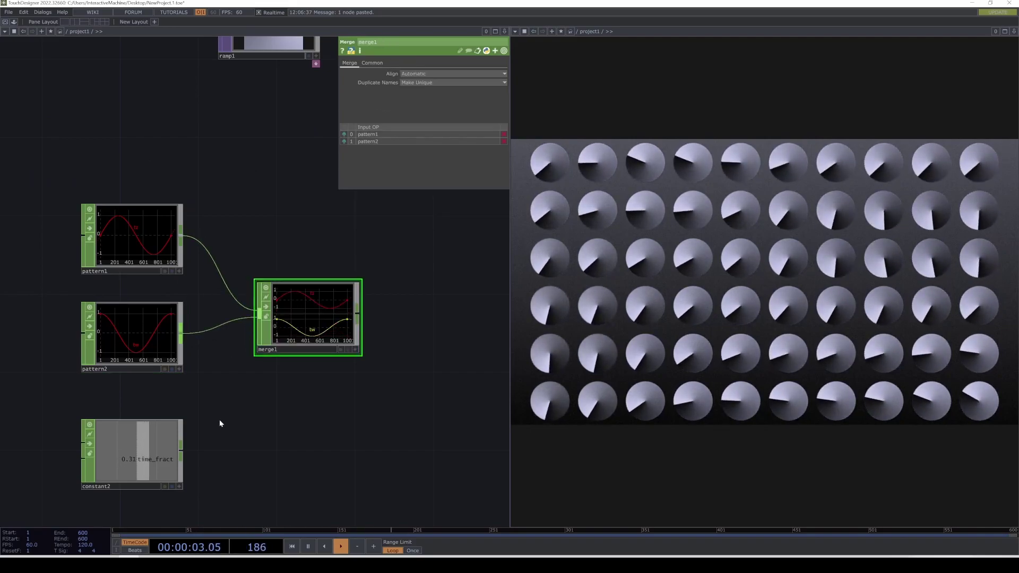
# Add a Lookup CHOP connected to the output of merge1.
pyautogui.rightClick(362, 321)
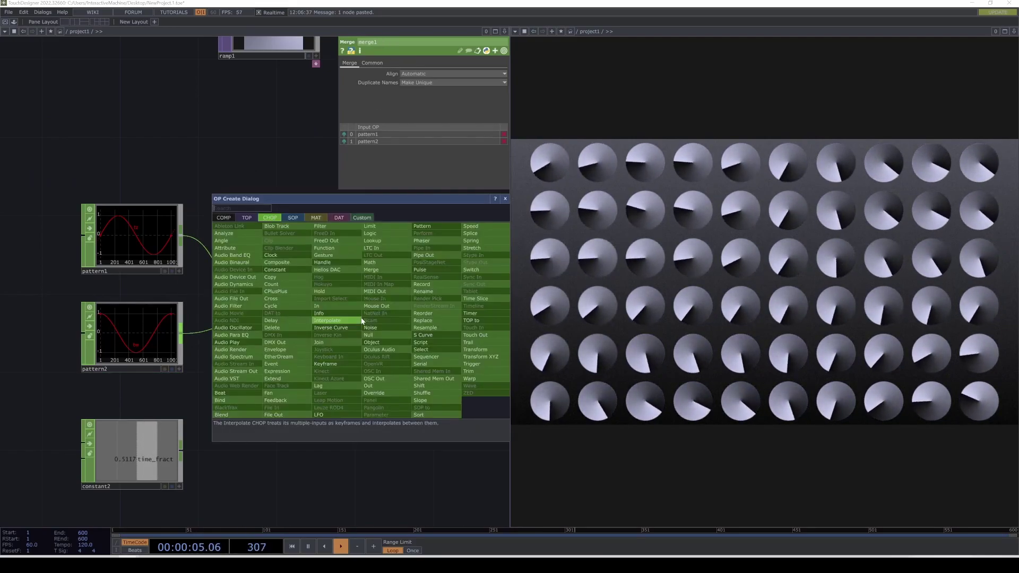
pyautogui.write('lo')
pyautogui.click(382, 245)
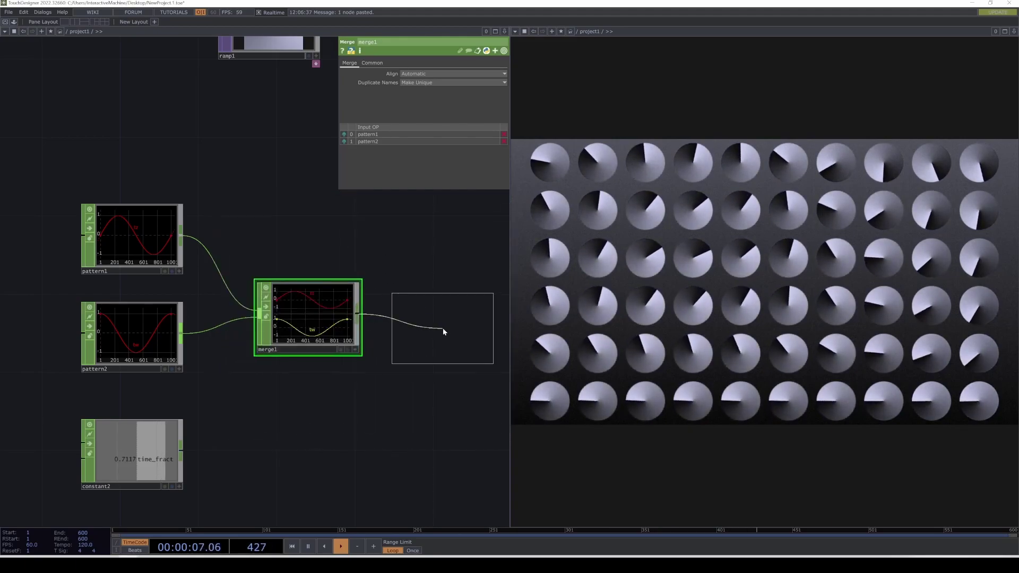
pyautogui.click(443, 331)
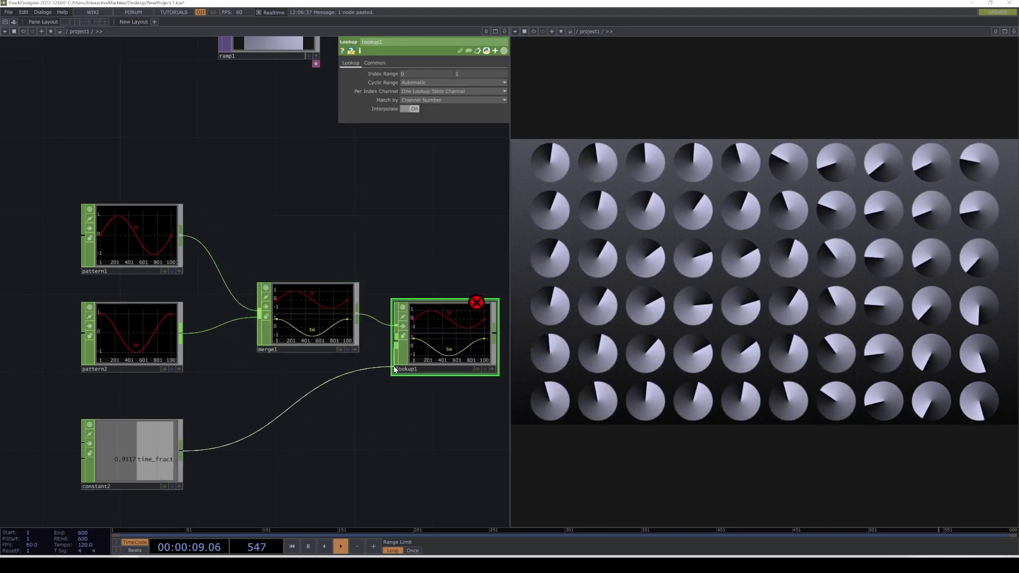
# Rewire lookup1 so constant2 feeds its first input as the index and merge1 its second as the lookup table.
pyautogui.click(396, 343)
pyautogui.moveTo(360, 418); pyautogui.dragTo(293, 424)
pyautogui.moveTo(289, 321); pyautogui.dragTo(330, 346)
pyautogui.moveTo(115, 455); pyautogui.dragTo(330, 332)
pyautogui.moveTo(73, 456); pyautogui.dragTo(171, 436)
pyautogui.moveTo(444, 365); pyautogui.dragTo(333, 377)
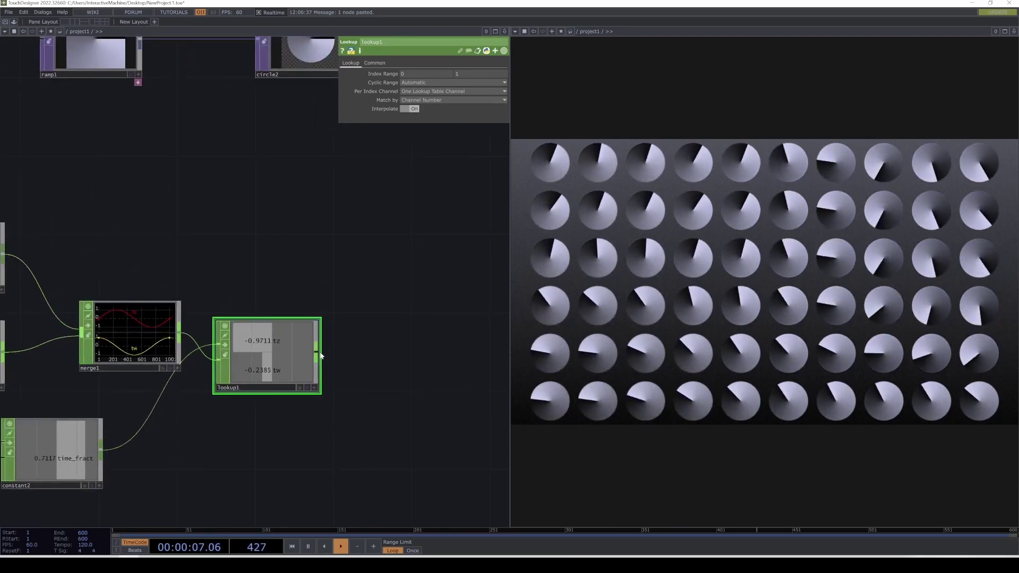
# Add a Null CHOP connected to the output of lookup1.
pyautogui.rightClick(321, 356)
pyautogui.write('nu')
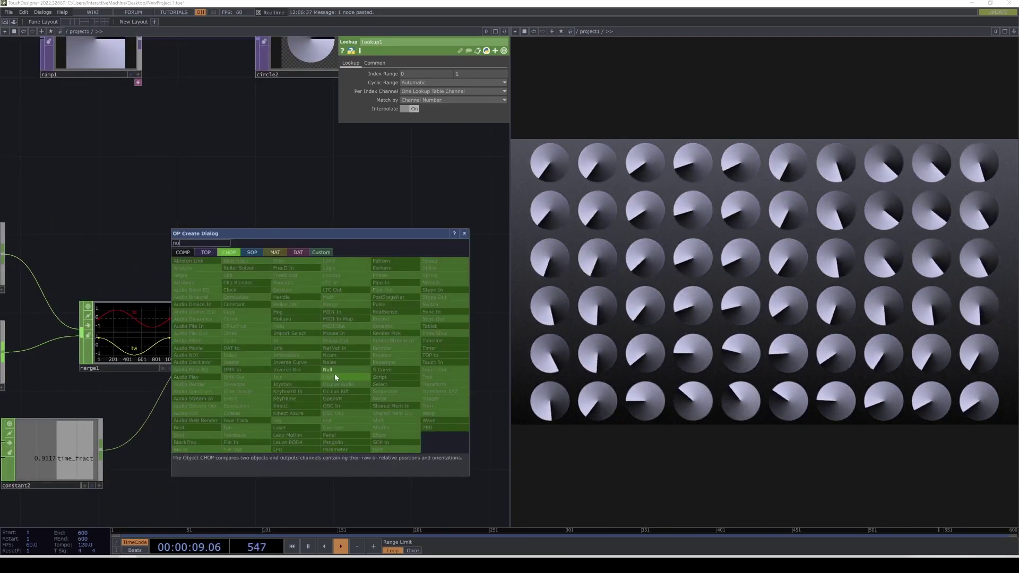
pyautogui.click(327, 370)
pyautogui.click(399, 355)
pyautogui.scroll(-3, 398, 353)
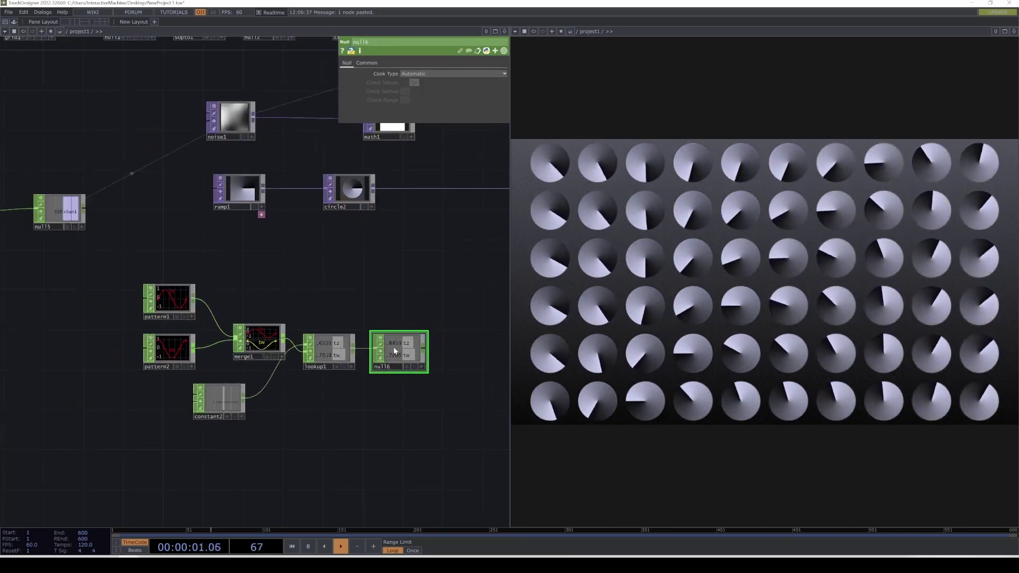
# Set the noise type of noise1 to Simplex 4D (GPU).
pyautogui.scroll(-5, 393, 346)
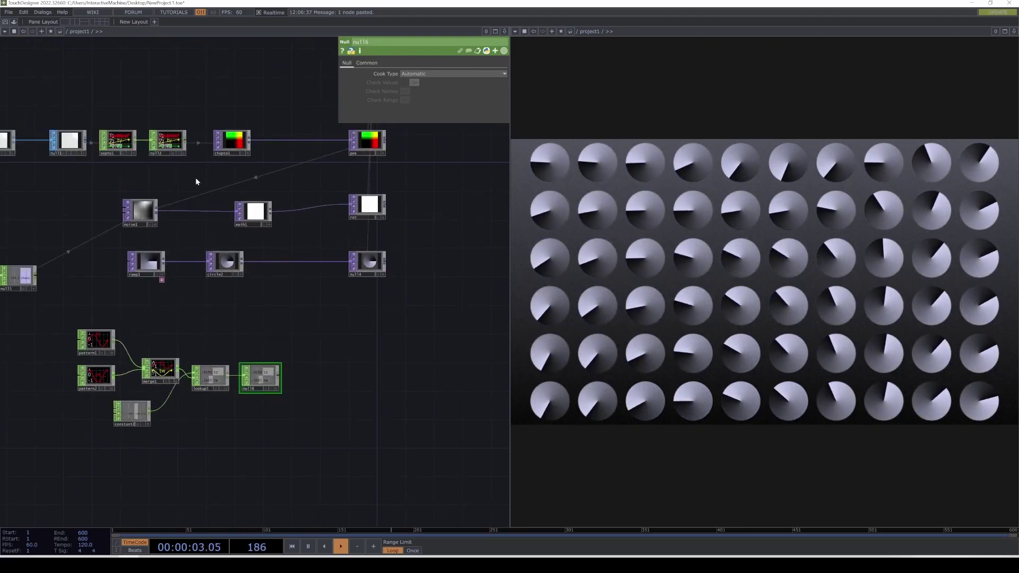
pyautogui.click(136, 209)
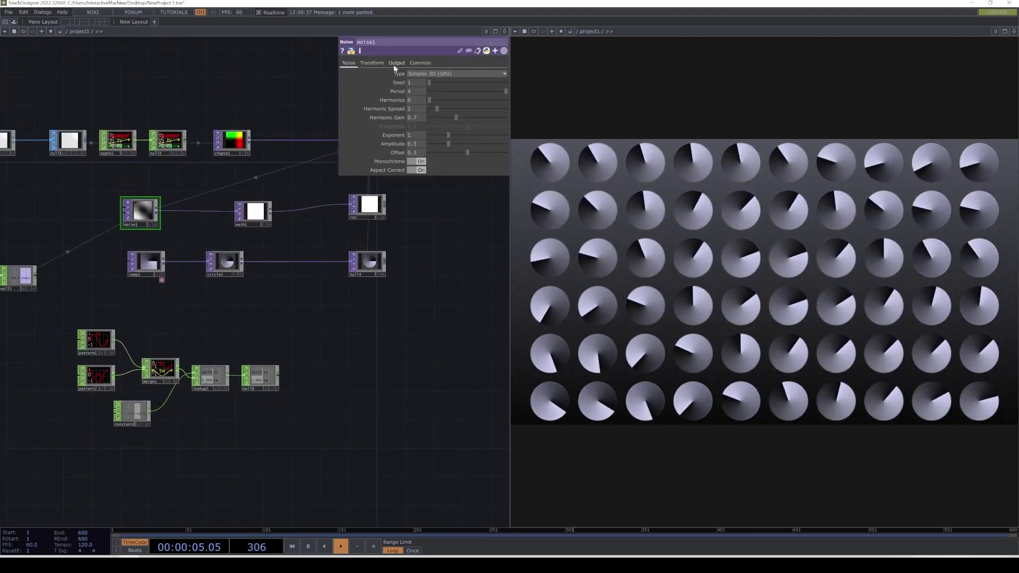
pyautogui.click(428, 75)
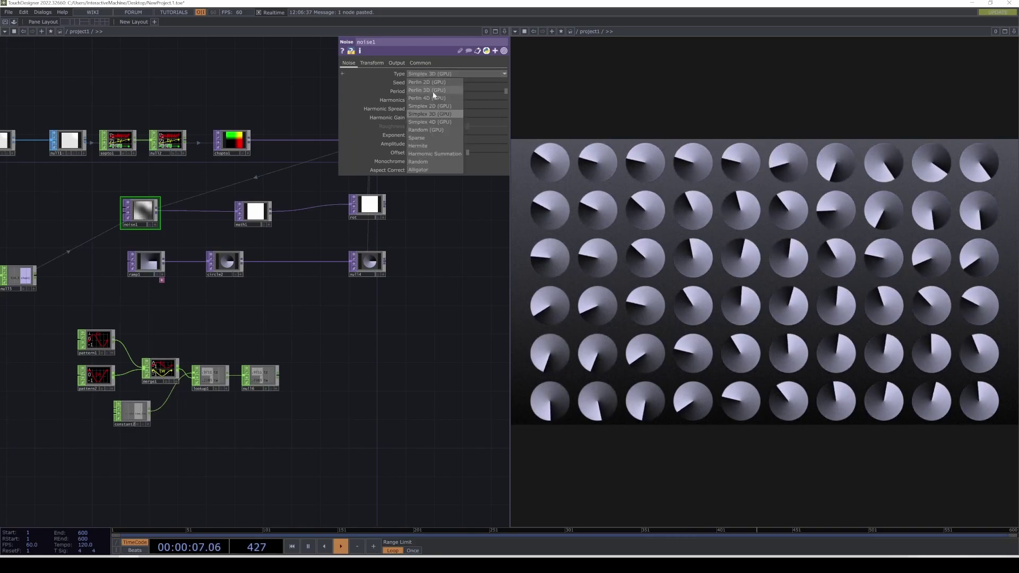
pyautogui.click(420, 123)
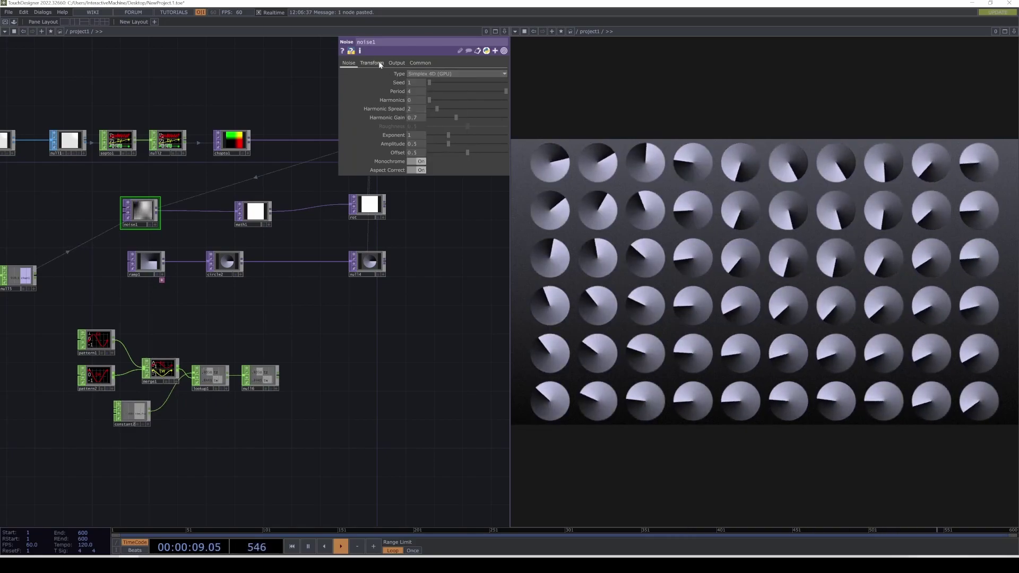
# Switch noise1's Translate Z from the null5 expression to a constant value.
pyautogui.click(371, 62)
pyautogui.click(393, 91)
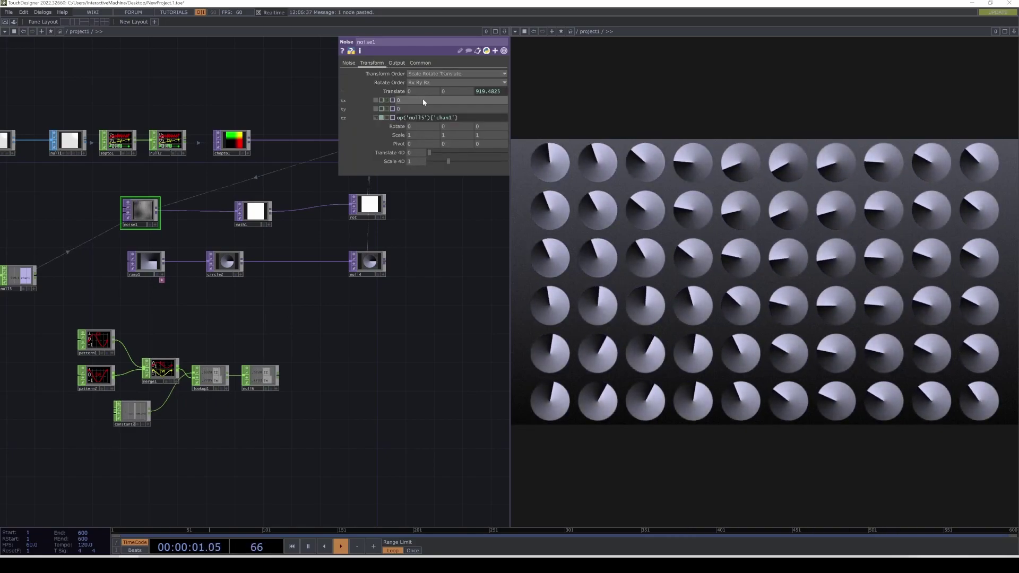
pyautogui.click(375, 118)
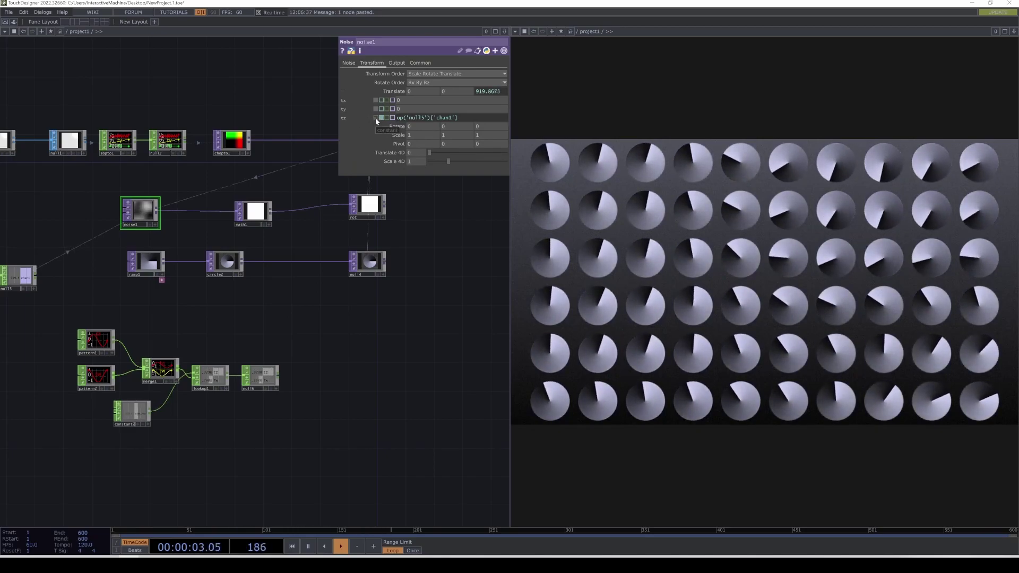
# Reference null6's tz channel in noise1's Translate Z and its tw channel in Translate 4D.
pyautogui.moveTo(294, 352); pyautogui.dragTo(342, 329)
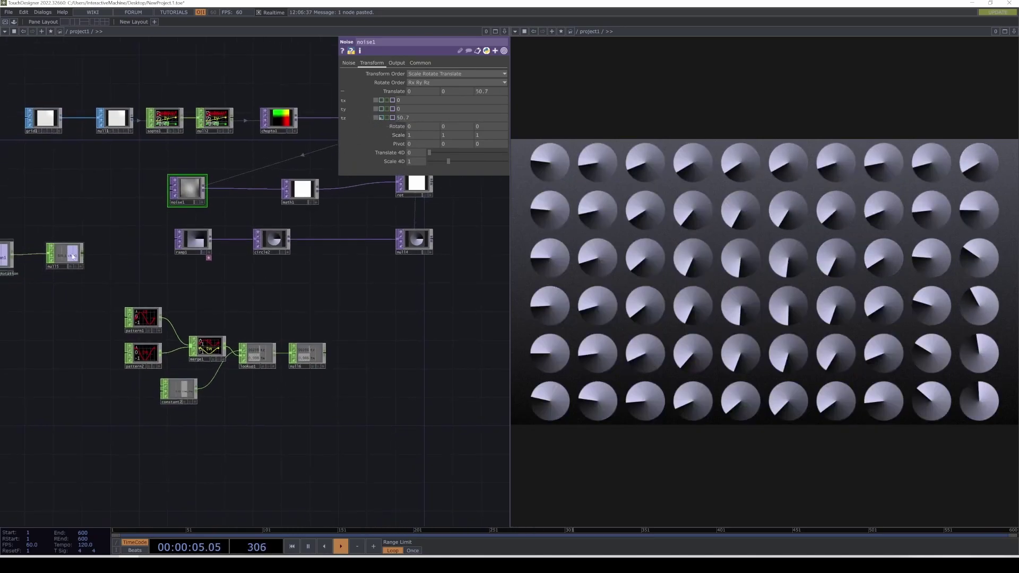
pyautogui.scroll(4, 63, 263)
pyautogui.scroll(-2, 63, 263)
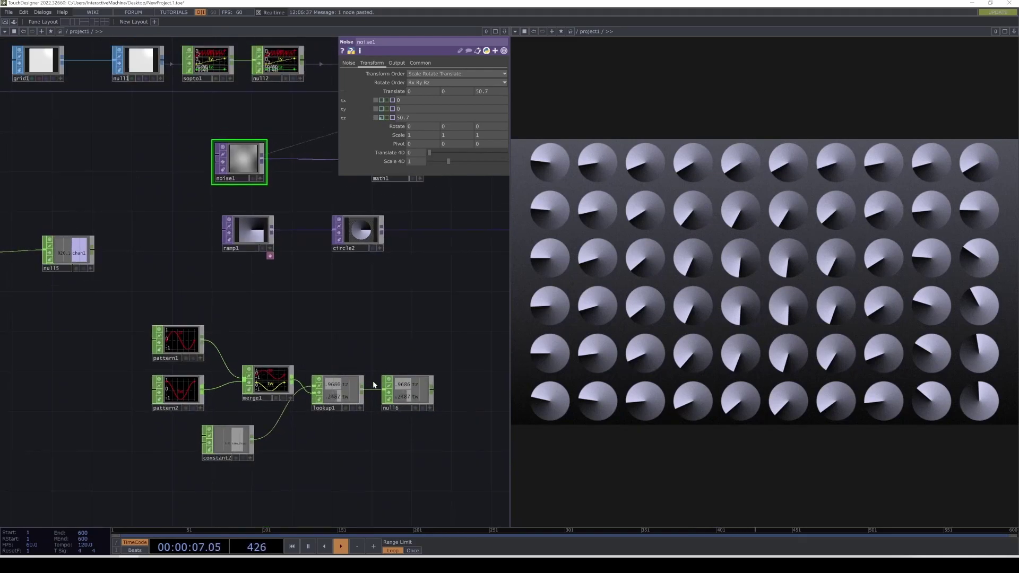
pyautogui.scroll(2, 412, 384)
pyautogui.click(434, 415)
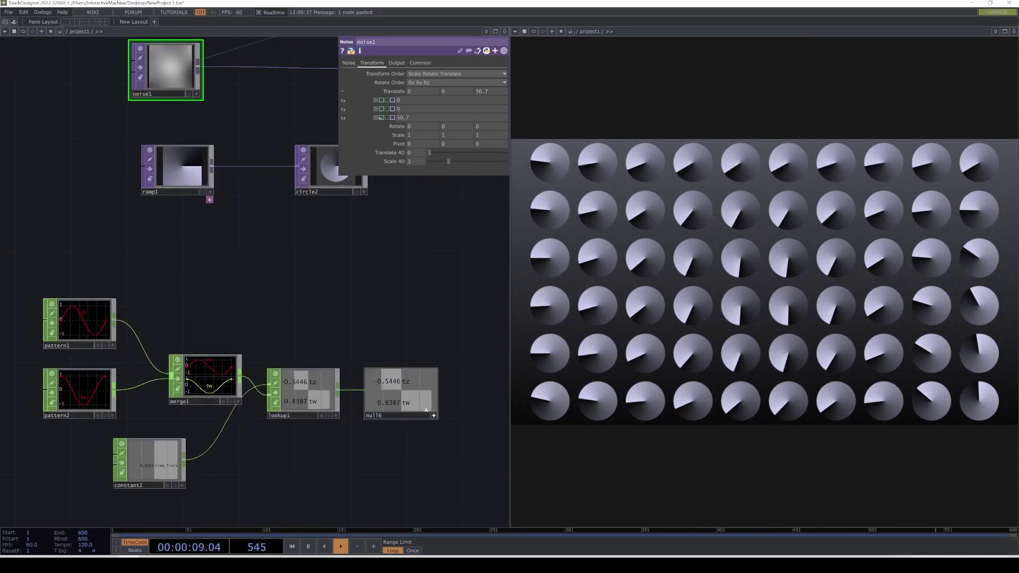
pyautogui.moveTo(406, 382); pyautogui.dragTo(437, 258)
pyautogui.moveTo(459, 138); pyautogui.dragTo(417, 116)
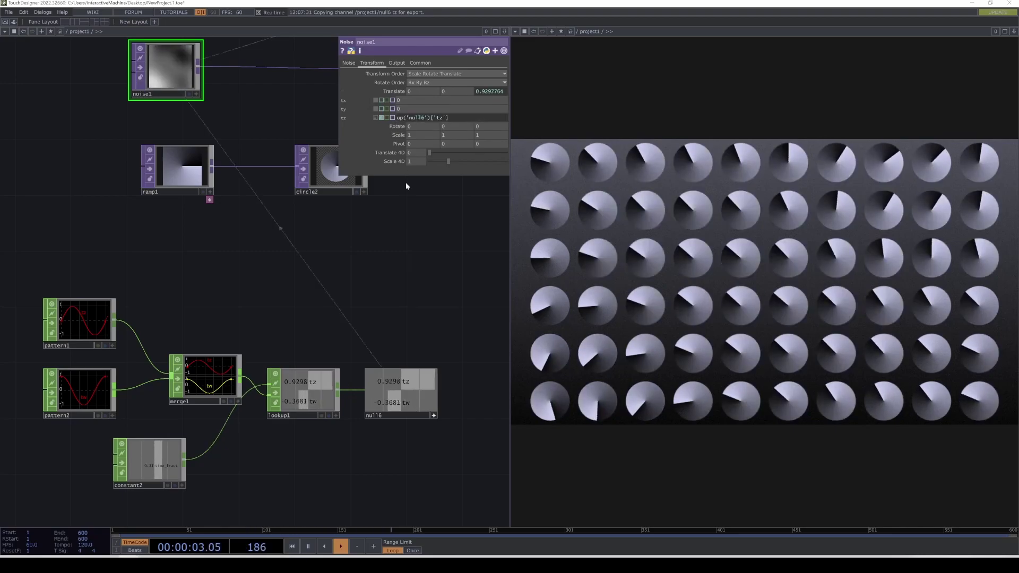
pyautogui.moveTo(399, 401); pyautogui.dragTo(420, 153)
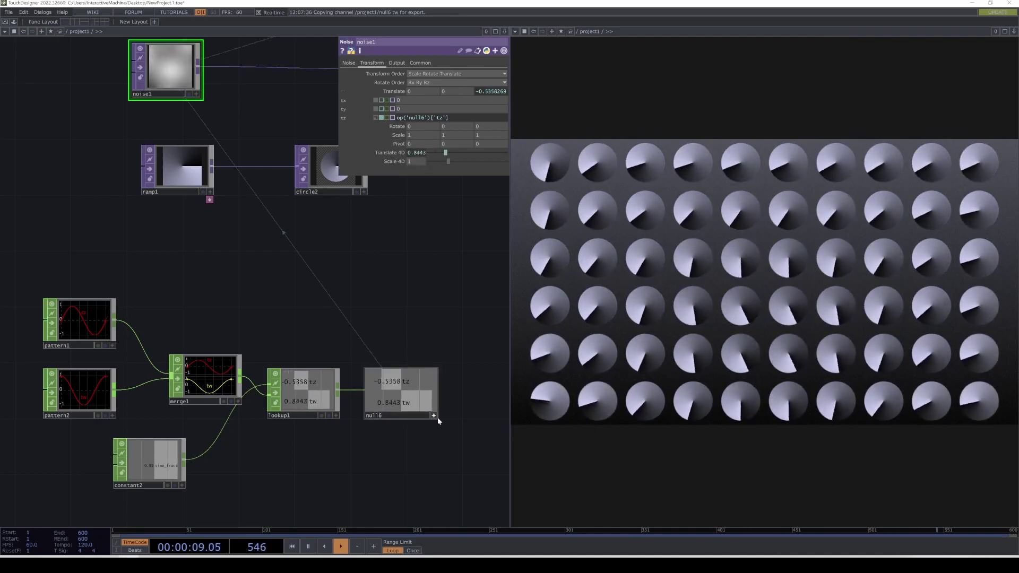
pyautogui.click(433, 415)
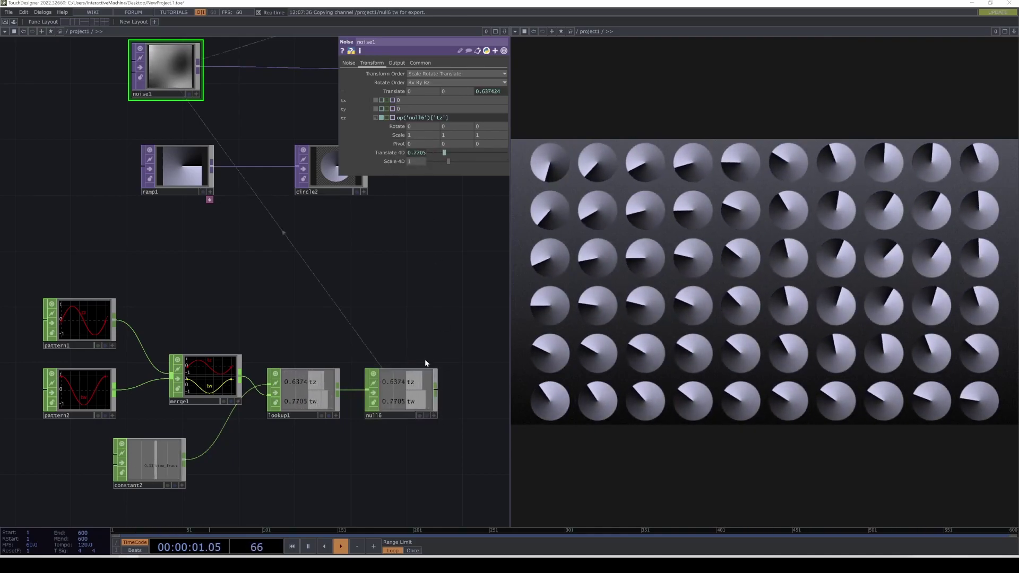
# Check the looping motion by pausing, returning to the first frame and resuming playback, and review noise1's noise settings.
pyautogui.click(309, 545)
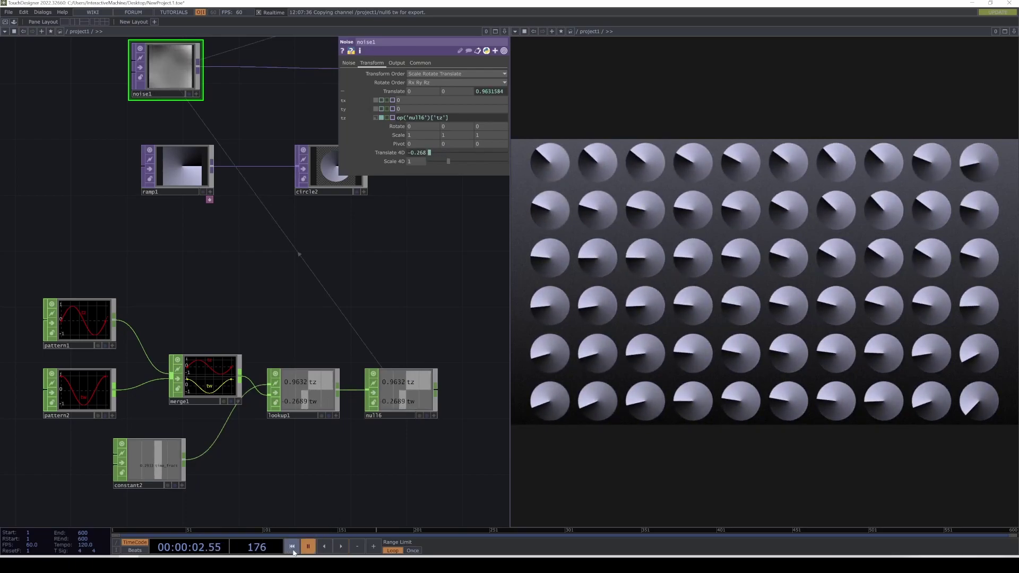
pyautogui.click(291, 546)
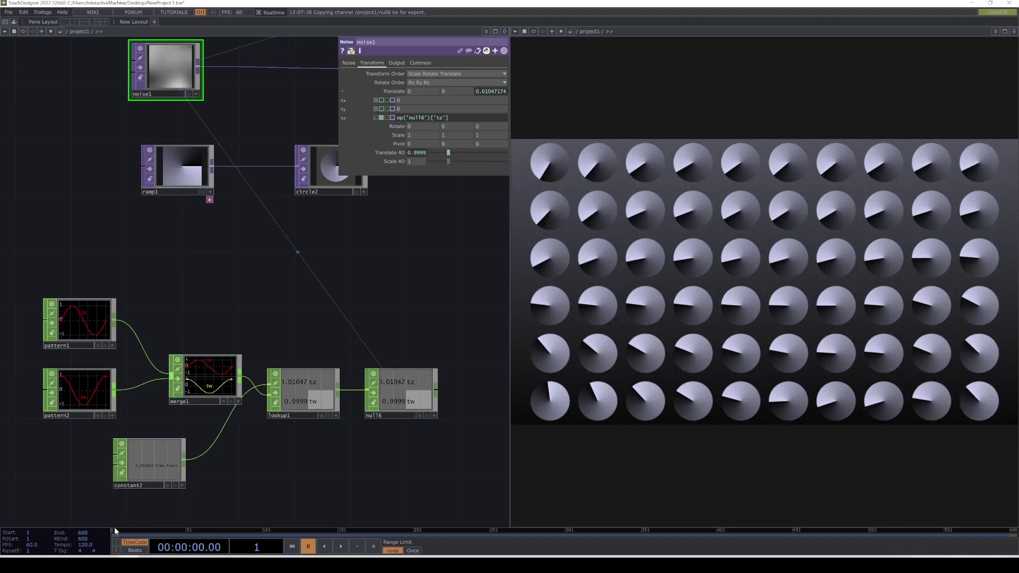
pyautogui.moveTo(113, 528)
pyautogui.mouseDown()
pyautogui.moveTo(1012, 529)
pyautogui.moveTo(113, 528)
pyautogui.mouseUp()
pyautogui.click(347, 547)
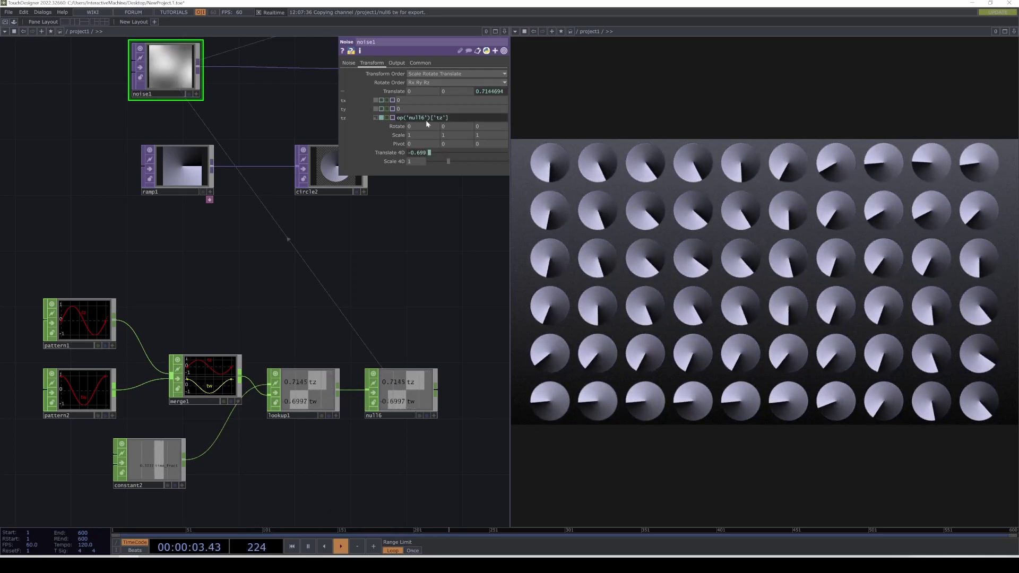
pyautogui.click(353, 64)
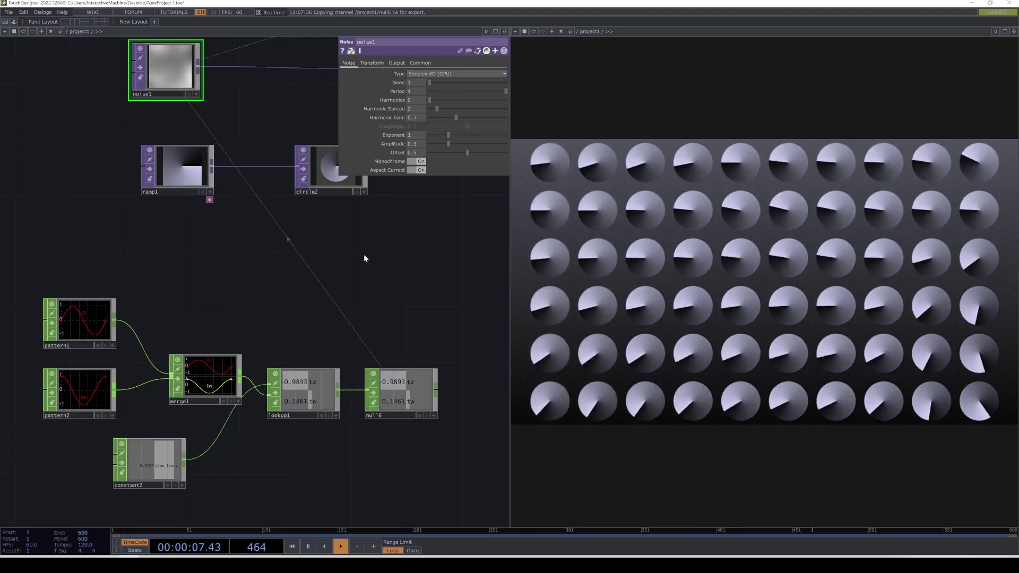
pyautogui.press('p')
# Add a Sphere SOP directly above the circle SOP that feeds geo1.
pyautogui.scroll(-5, 364, 257)
pyautogui.moveTo(195, 265); pyautogui.dragTo(363, 393)
pyautogui.moveTo(392, 329)
pyautogui.mouseDown()
pyautogui.moveTo(286, 392)
pyautogui.moveTo(378, 336)
pyautogui.mouseUp()
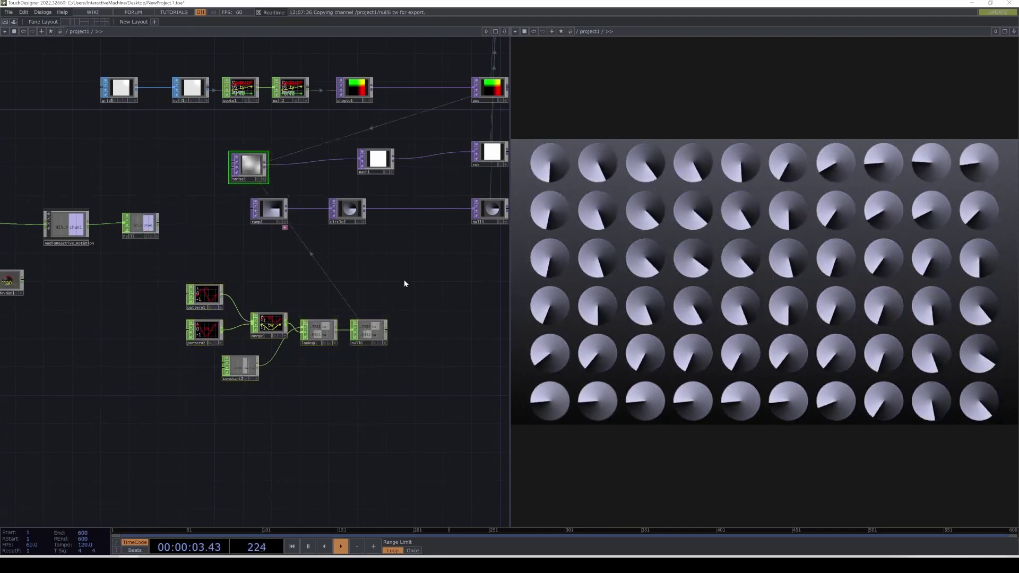
pyautogui.scroll(-4, 401, 266)
pyautogui.moveTo(358, 150); pyautogui.dragTo(284, 274)
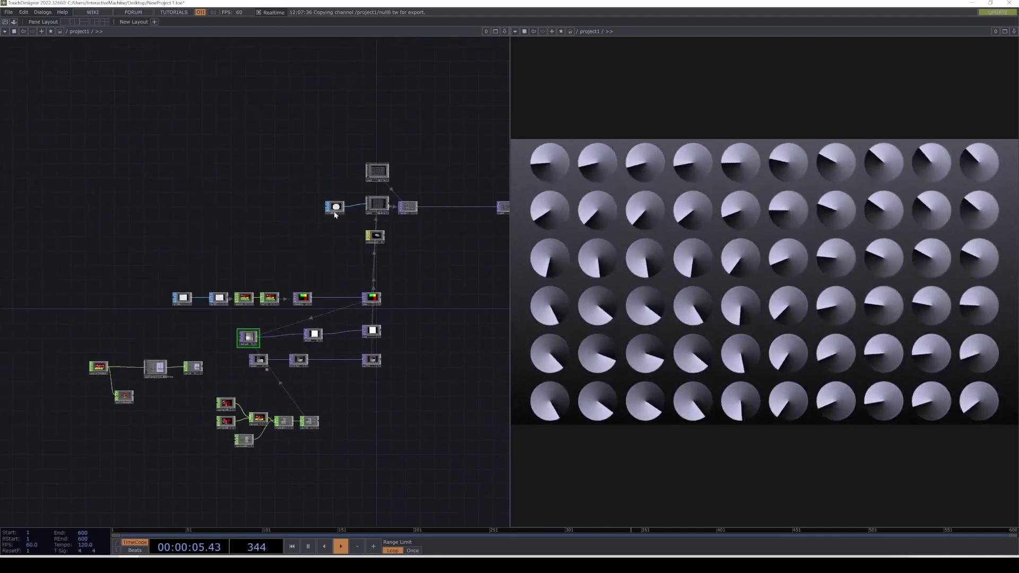
pyautogui.scroll(5, 334, 214)
pyautogui.moveTo(334, 214); pyautogui.dragTo(255, 214)
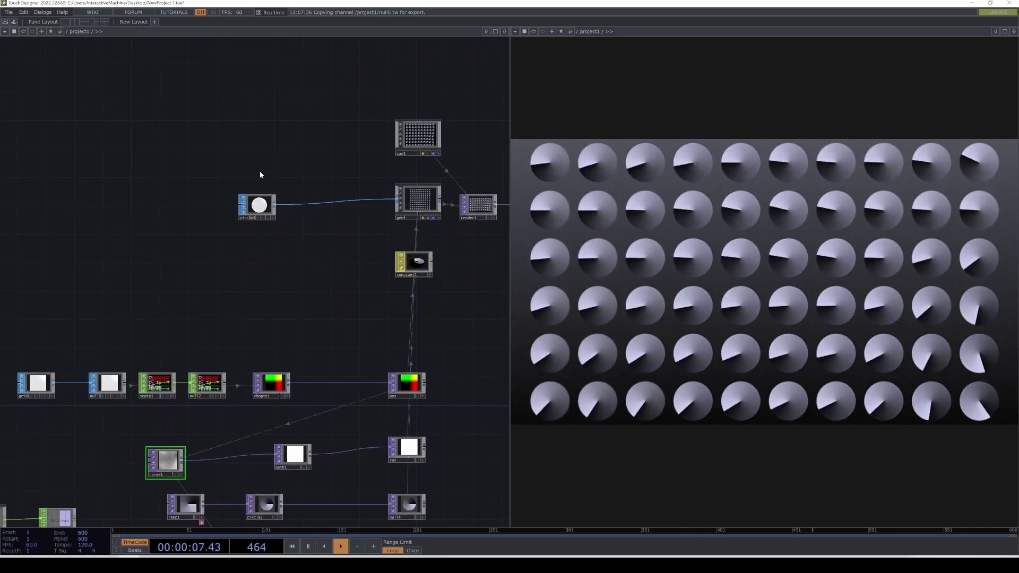
pyautogui.press('Tab')
pyautogui.press('Tab')
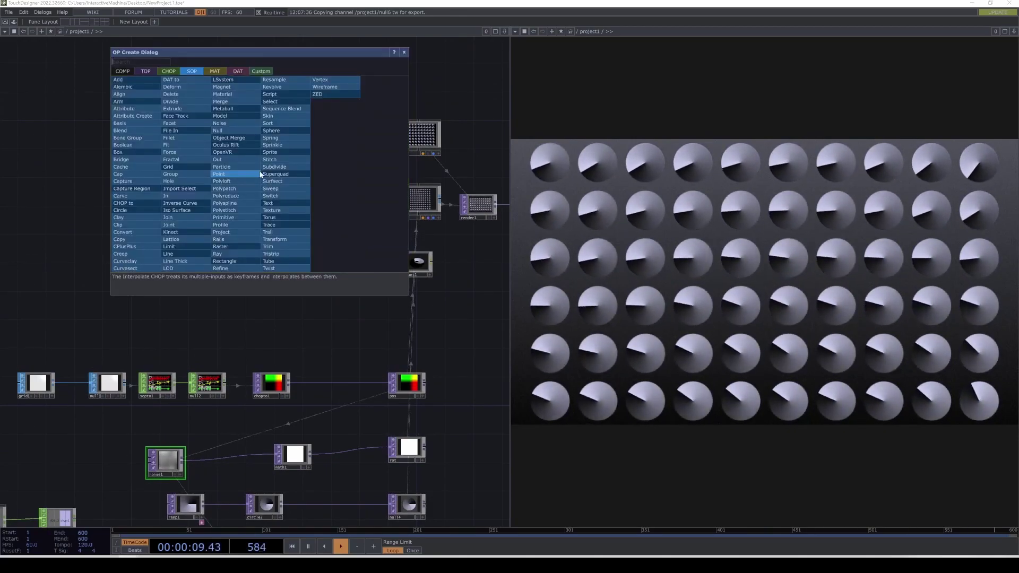
pyautogui.write('sph')
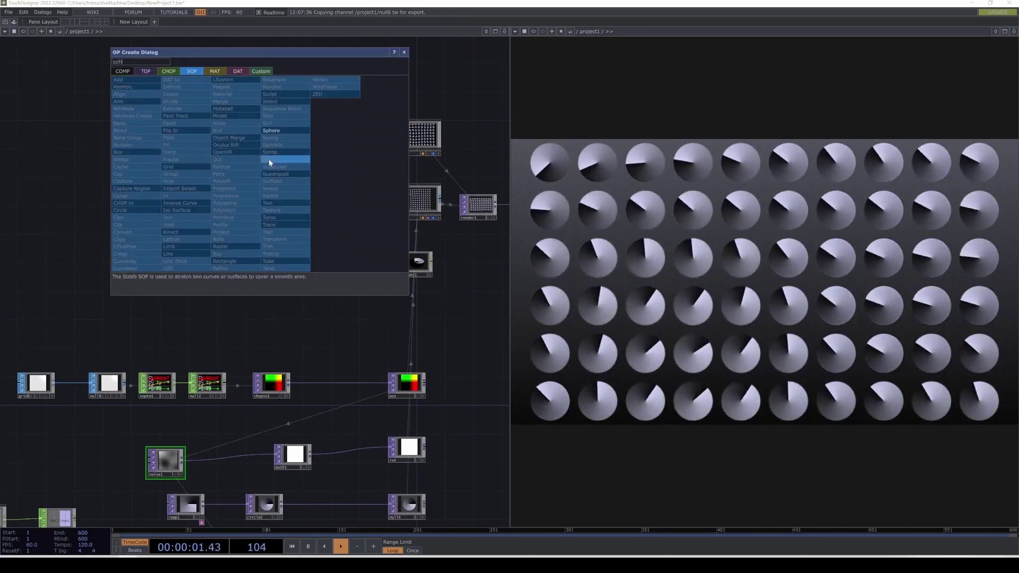
pyautogui.click(285, 131)
pyautogui.click(262, 171)
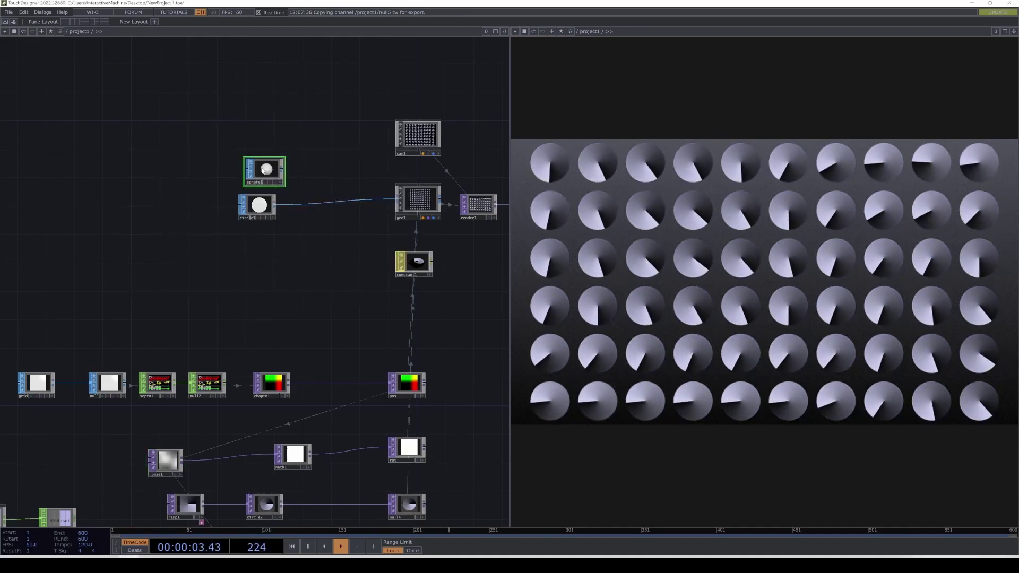
# Feed geo1 from sphere1 instead of circle1 and set the sphere's radius to 0.148 on all axes.
pyautogui.press('p')
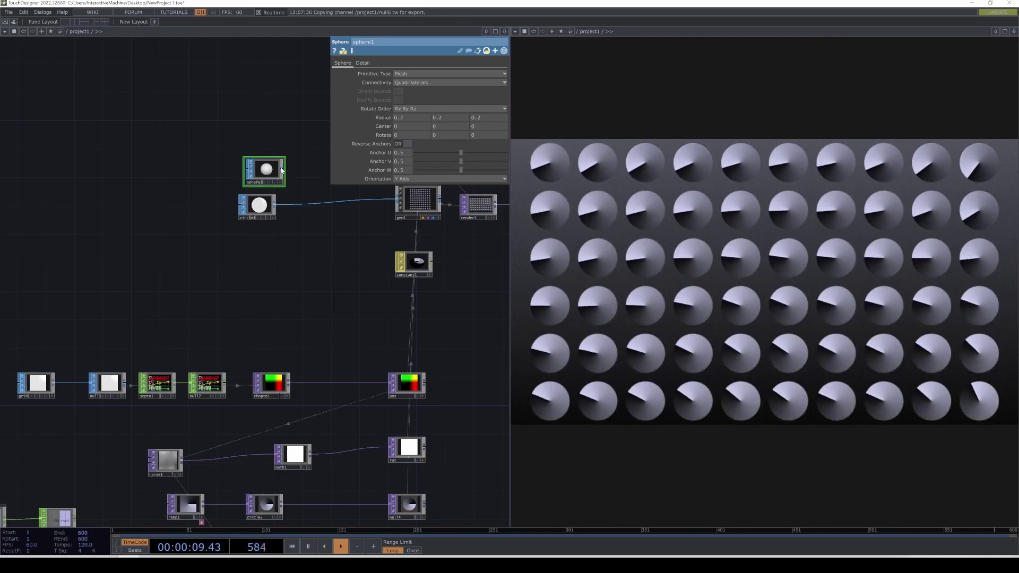
pyautogui.moveTo(328, 206); pyautogui.dragTo(329, 206)
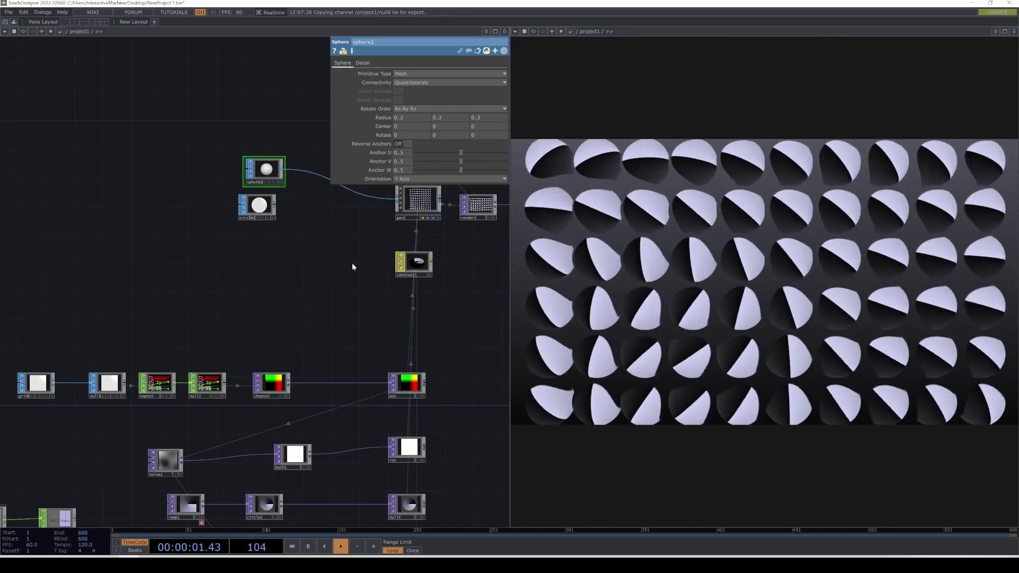
pyautogui.moveTo(388, 118)
pyautogui.mouseDown(button='middle')
pyautogui.moveTo(366, 117)
pyautogui.moveTo(387, 122)
pyautogui.mouseUp(button='middle')
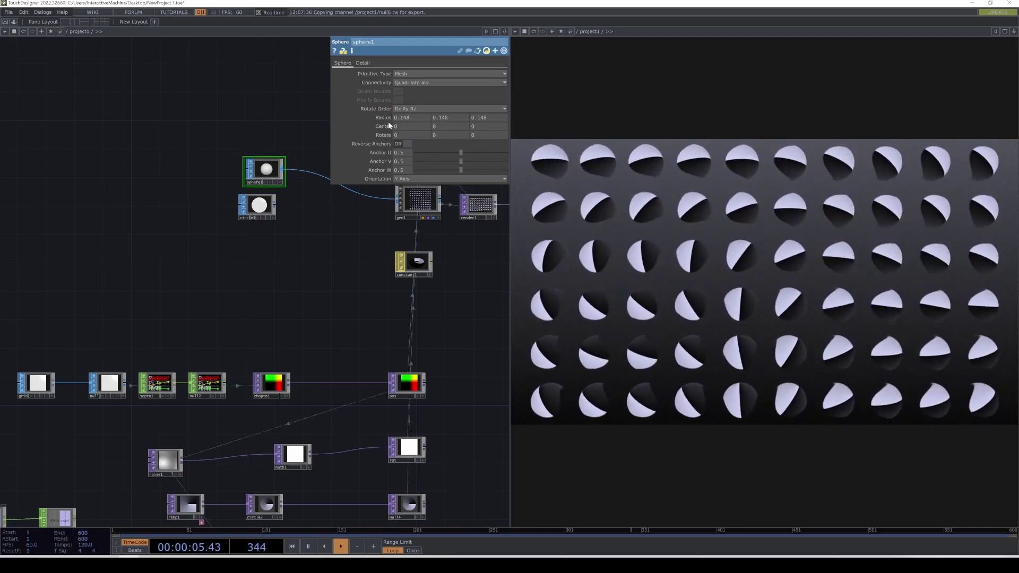
# Insert a Texture SOP between sphere1 and geo1 and set its Rotate to about 149.
pyautogui.moveTo(302, 199); pyautogui.dragTo(280, 206)
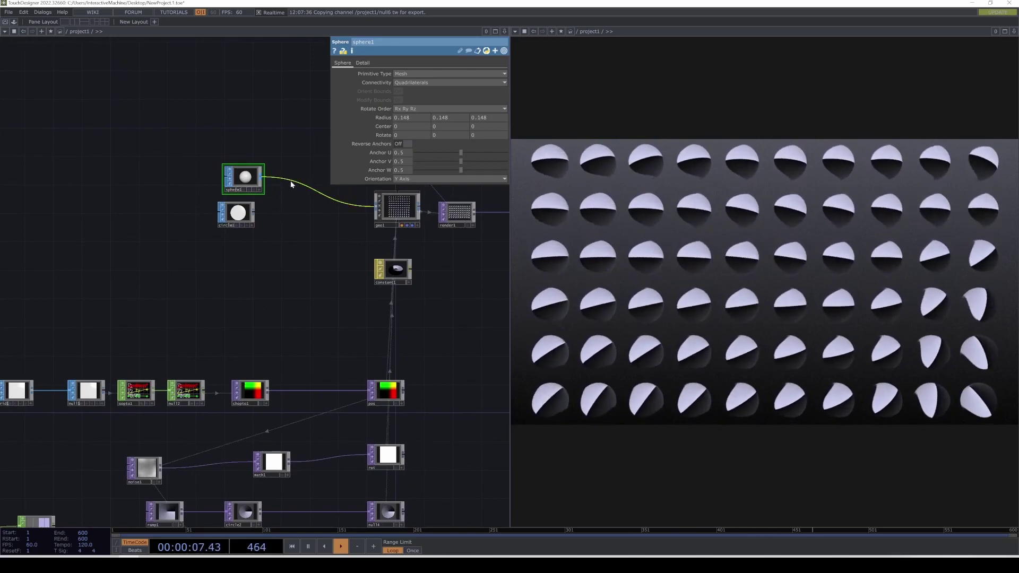
pyautogui.rightClick(290, 182)
pyautogui.click(304, 172)
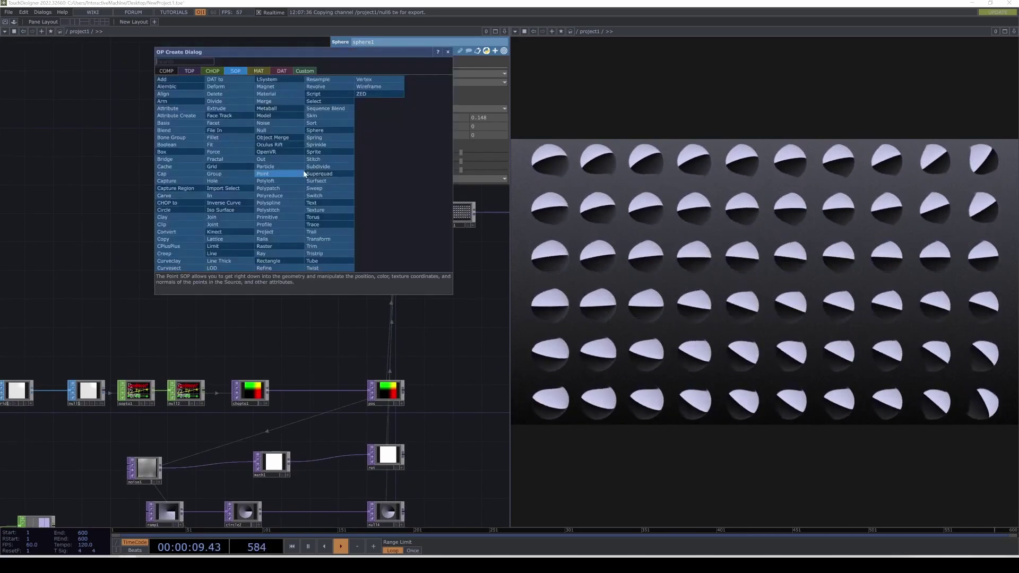
pyautogui.write('t')
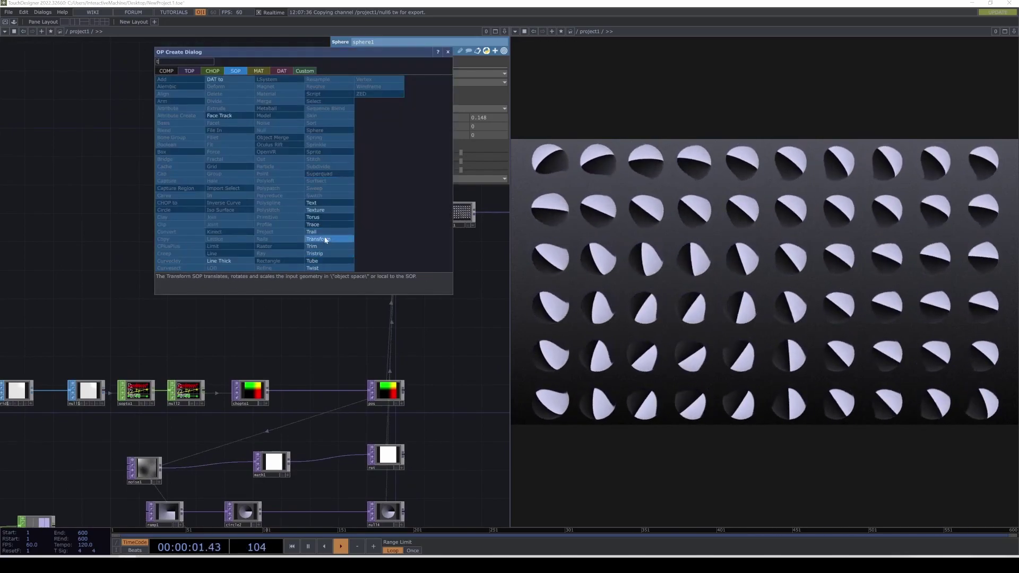
pyautogui.click(318, 210)
pyautogui.click(292, 183)
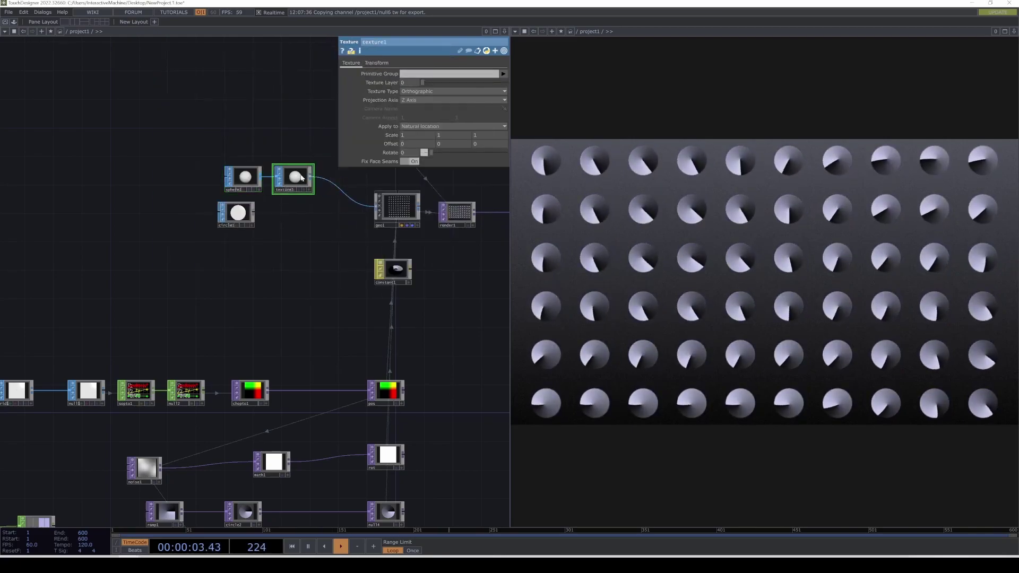
pyautogui.moveTo(436, 154); pyautogui.dragTo(462, 158)
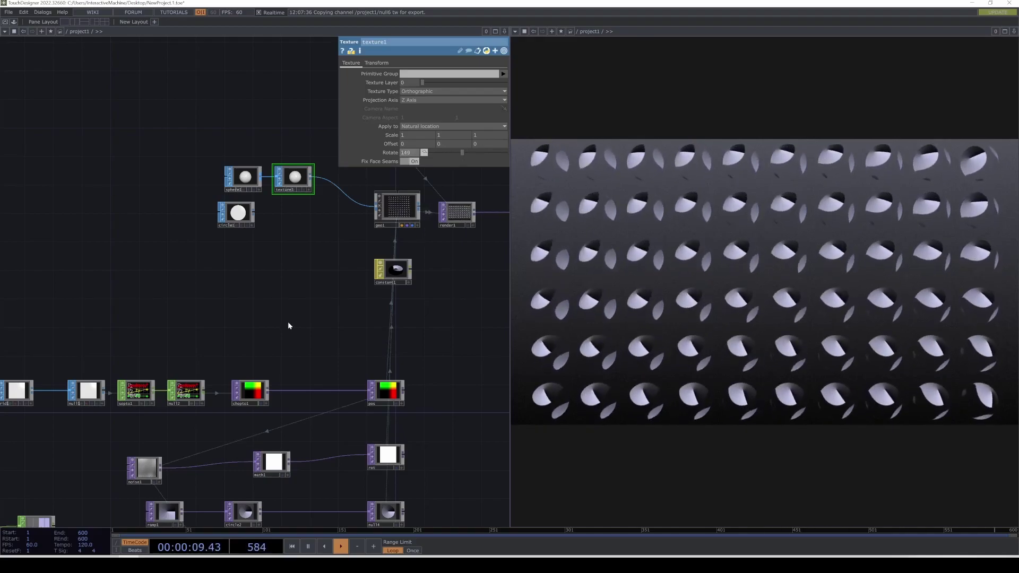
# Drive texture1's Rotate with a CHOP reference to the tz channel of null6.
pyautogui.moveTo(289, 285); pyautogui.dragTo(302, 198)
pyautogui.scroll(-3, 300, 194)
pyautogui.scroll(5, 300, 450)
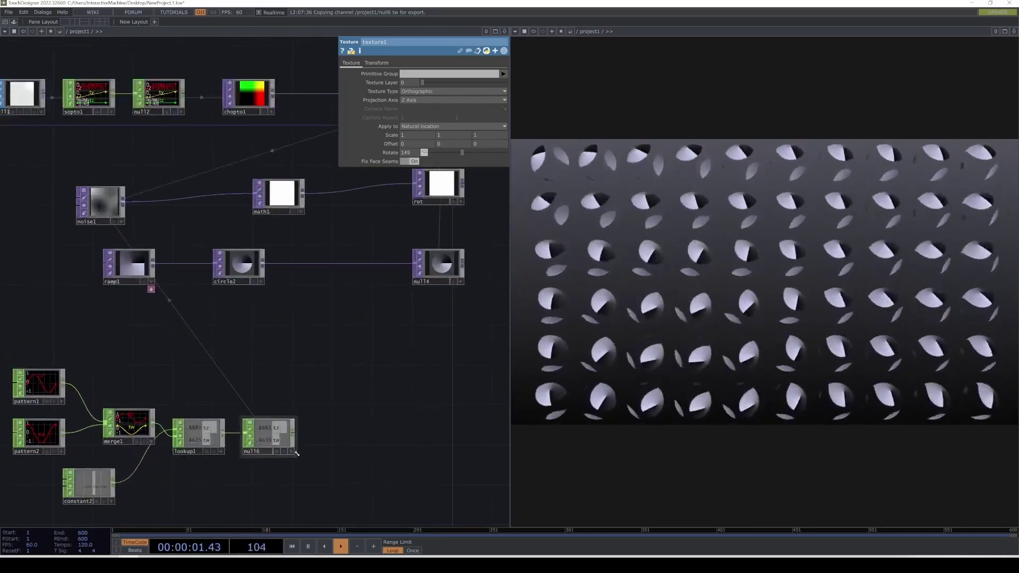
pyautogui.click(293, 451)
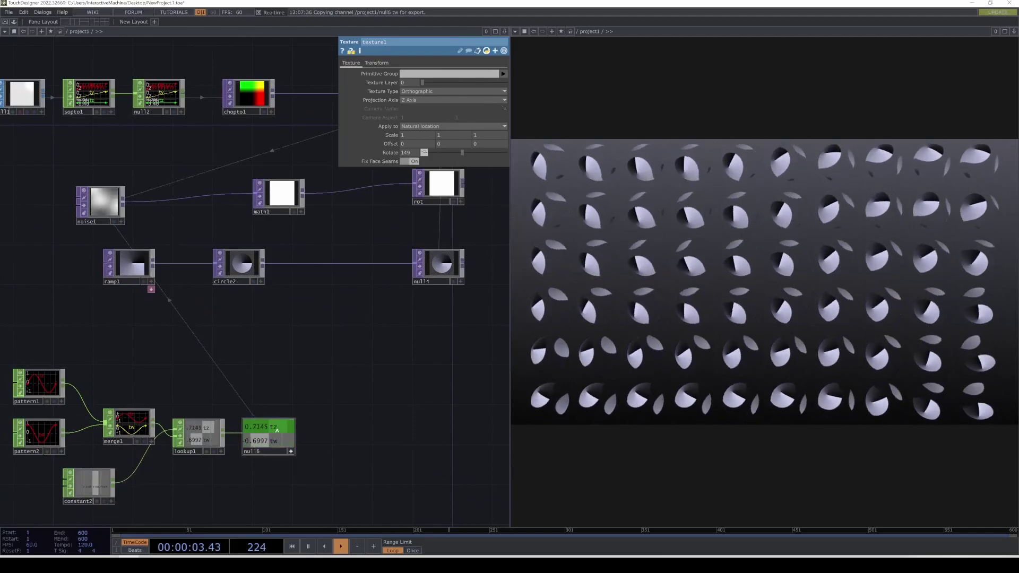
pyautogui.moveTo(407, 237); pyautogui.dragTo(416, 152)
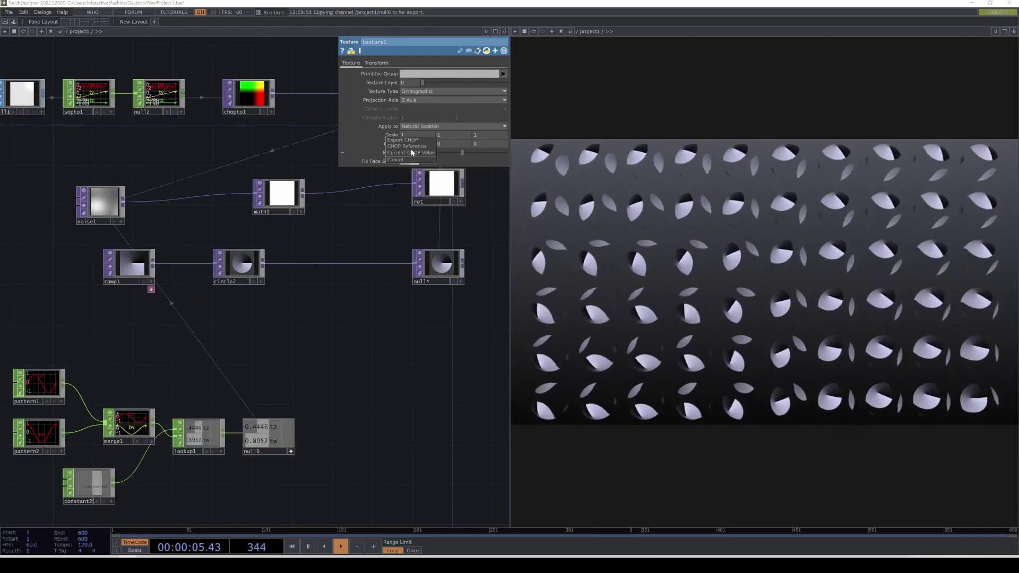
pyautogui.click(403, 139)
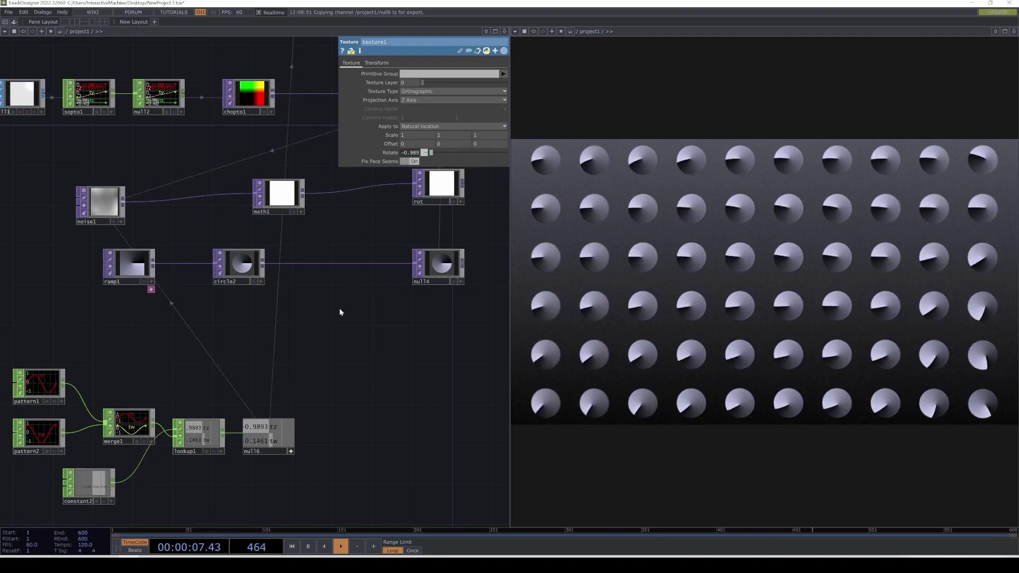
# Multiply texture1's Rotate reference by 360, then change the multiplier to 180 so the expression reads op('null6')['tz'] * 180.
pyautogui.click(416, 152)
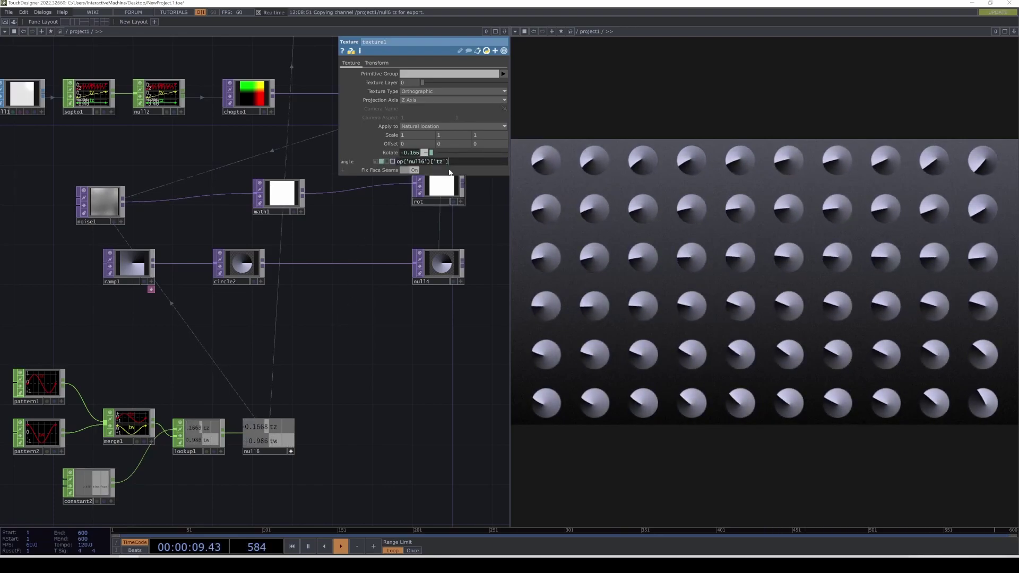
pyautogui.write('*')
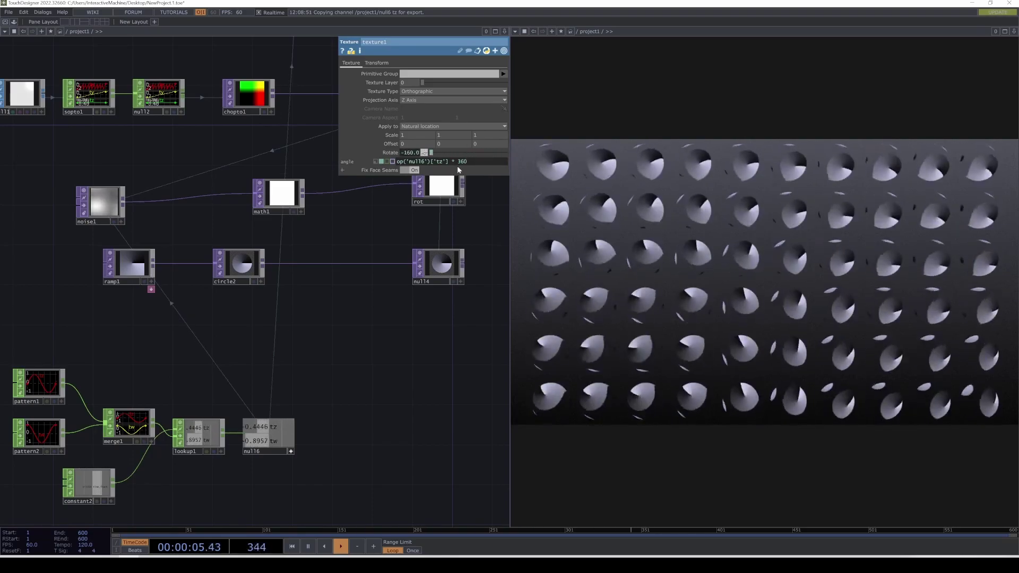
pyautogui.write('180')
pyautogui.press('Return')
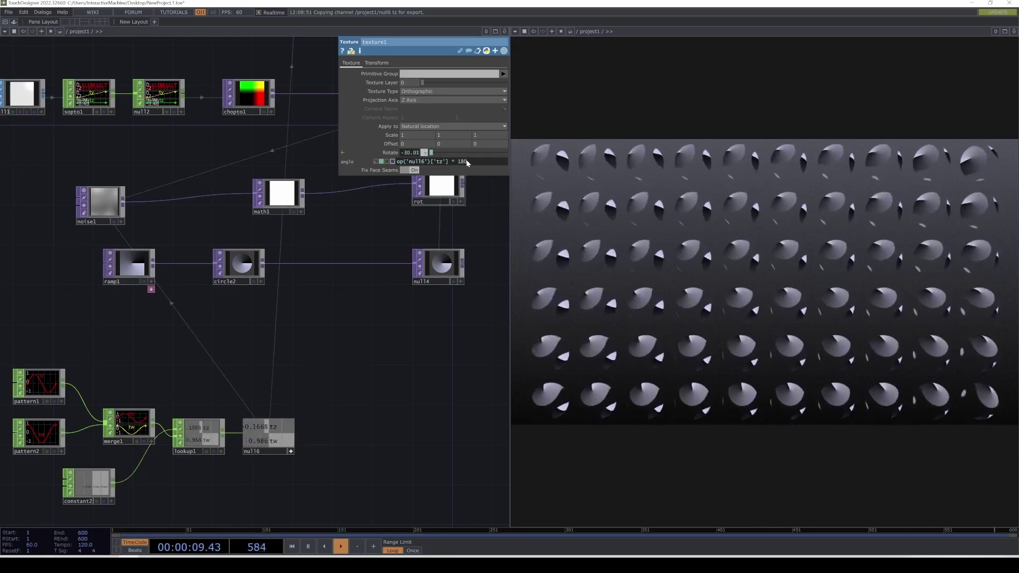
# Feed geo1 from circle1 again in place of texture1.
pyautogui.scroll(-5, 349, 324)
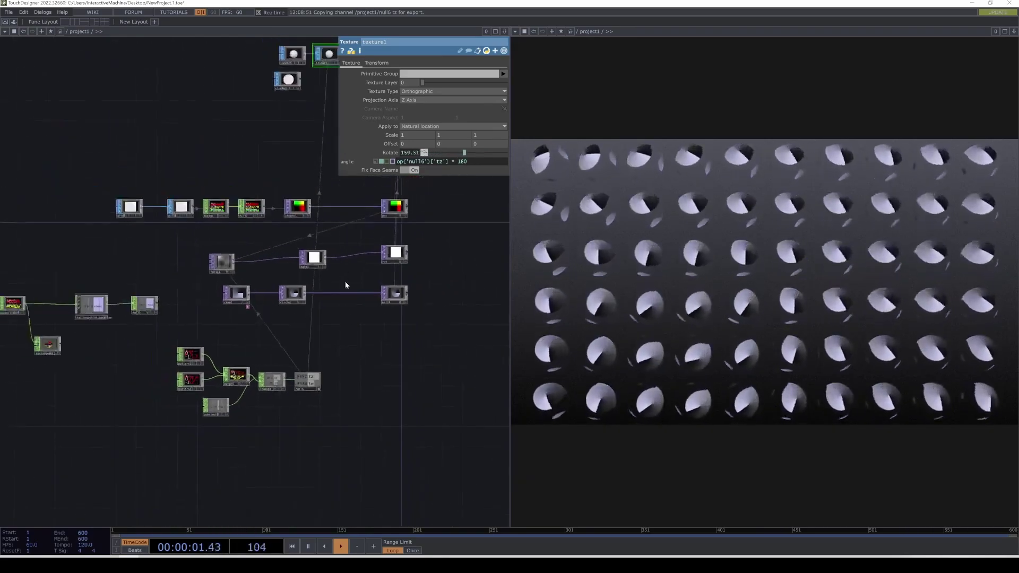
pyautogui.moveTo(307, 160); pyautogui.dragTo(237, 266)
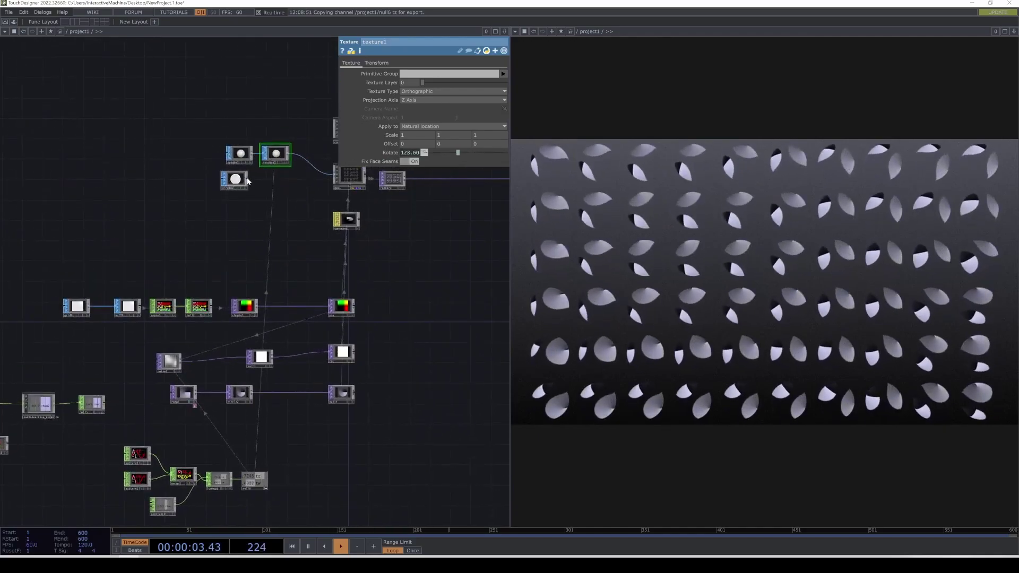
pyautogui.moveTo(310, 183); pyautogui.dragTo(334, 174)
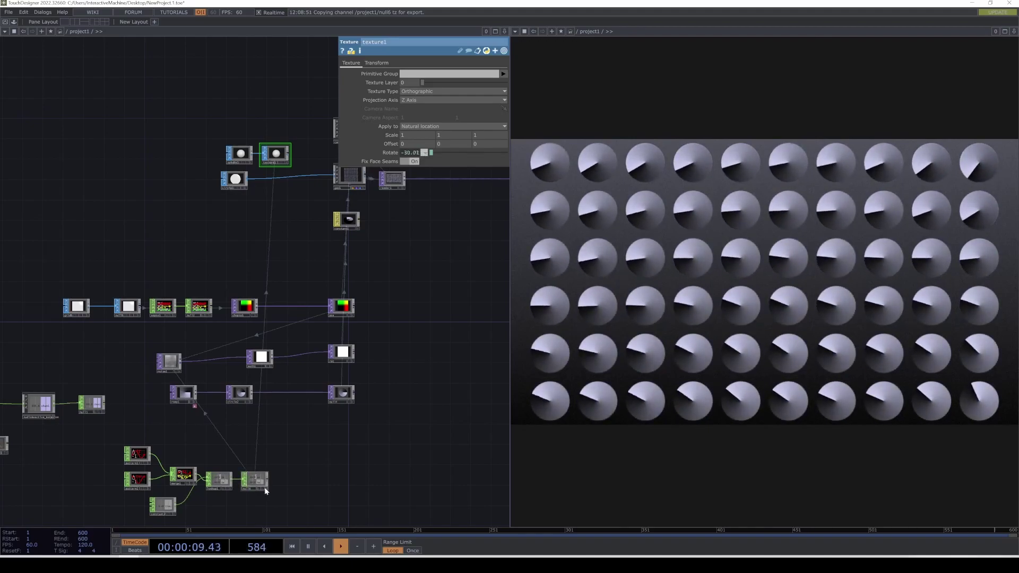
# Set ramp1's Period to about 0.18.
pyautogui.scroll(5, 168, 361)
pyautogui.click(169, 361)
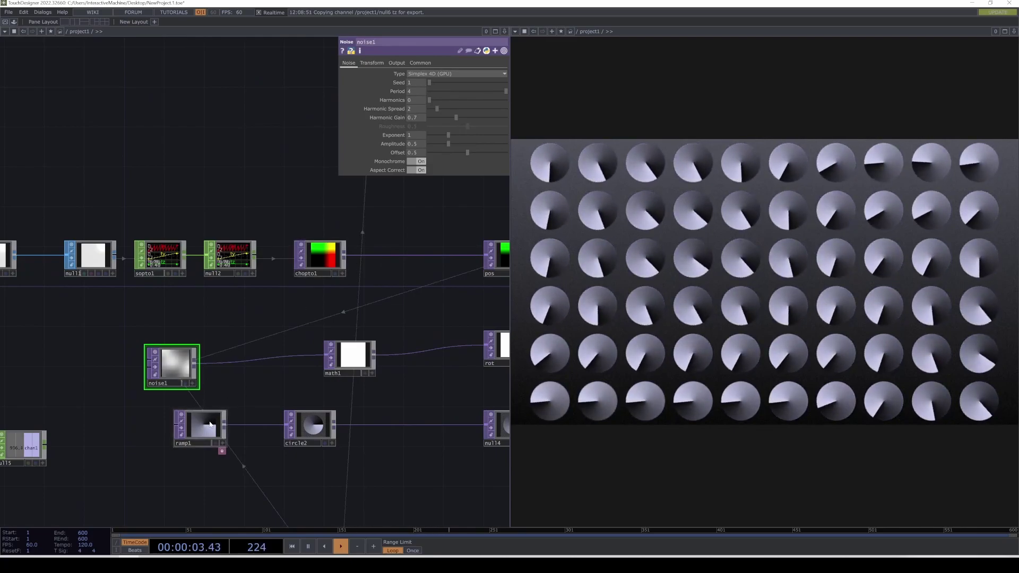
pyautogui.click(207, 434)
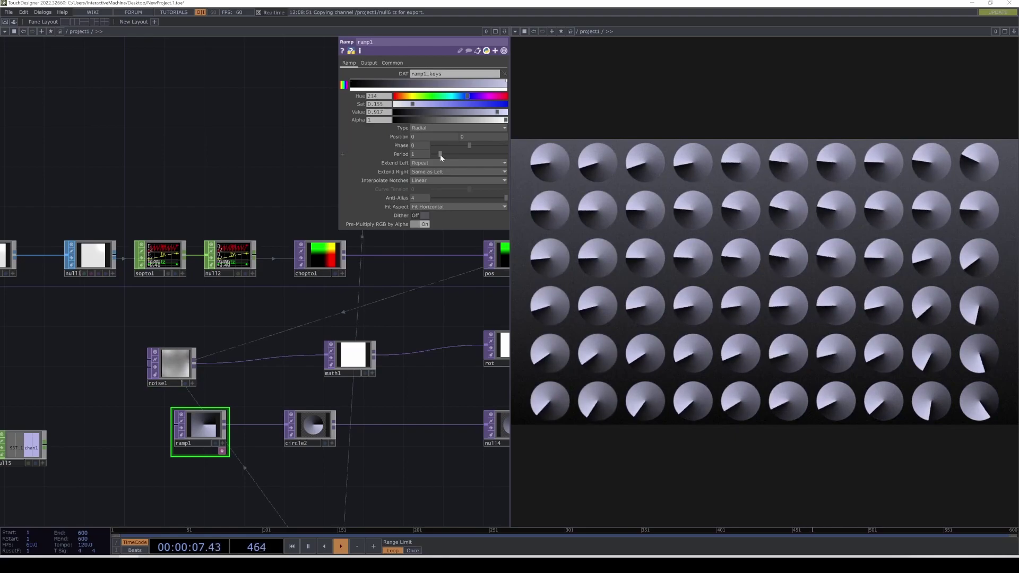
pyautogui.moveTo(440, 153); pyautogui.dragTo(434, 154)
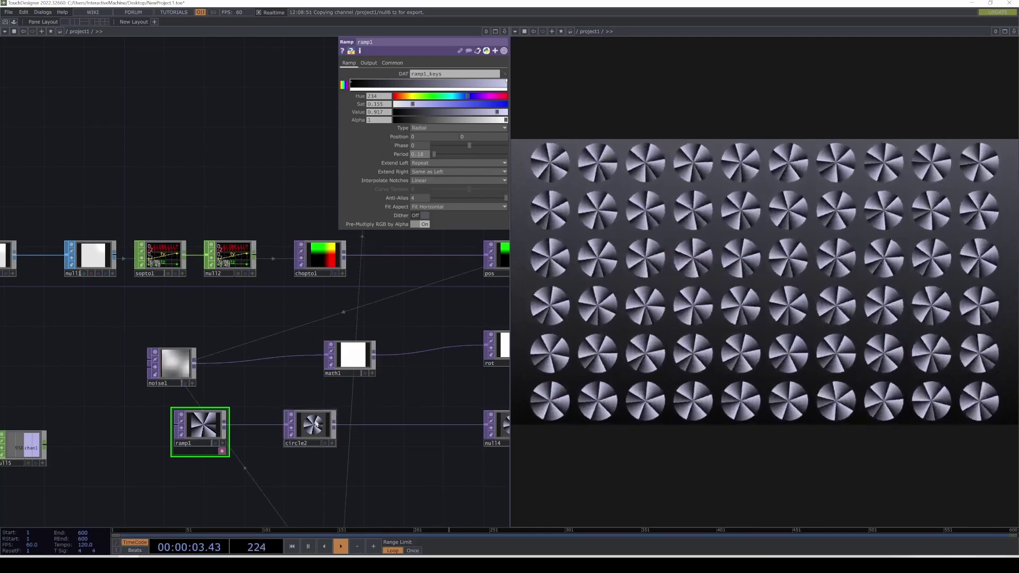
# Shift ramp1 away from circle2 and add a Noise TOP directly below it.
pyautogui.moveTo(235, 472); pyautogui.dragTo(249, 448)
pyautogui.moveTo(221, 405); pyautogui.dragTo(171, 405)
pyautogui.press('Tab')
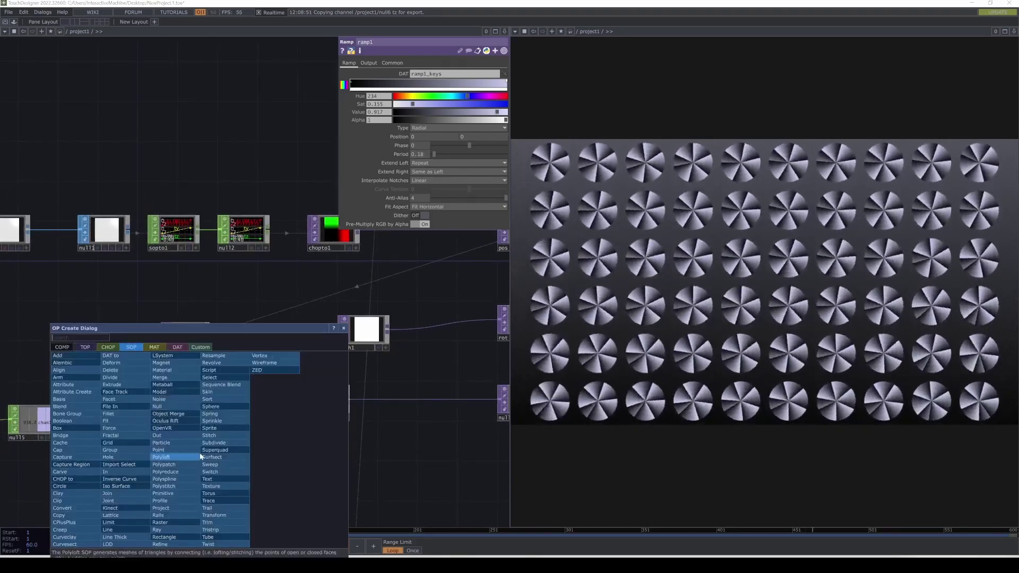
pyautogui.hotkey('shift', 'Tab')
pyautogui.hotkey('shift', 'Tab')
pyautogui.write('noi')
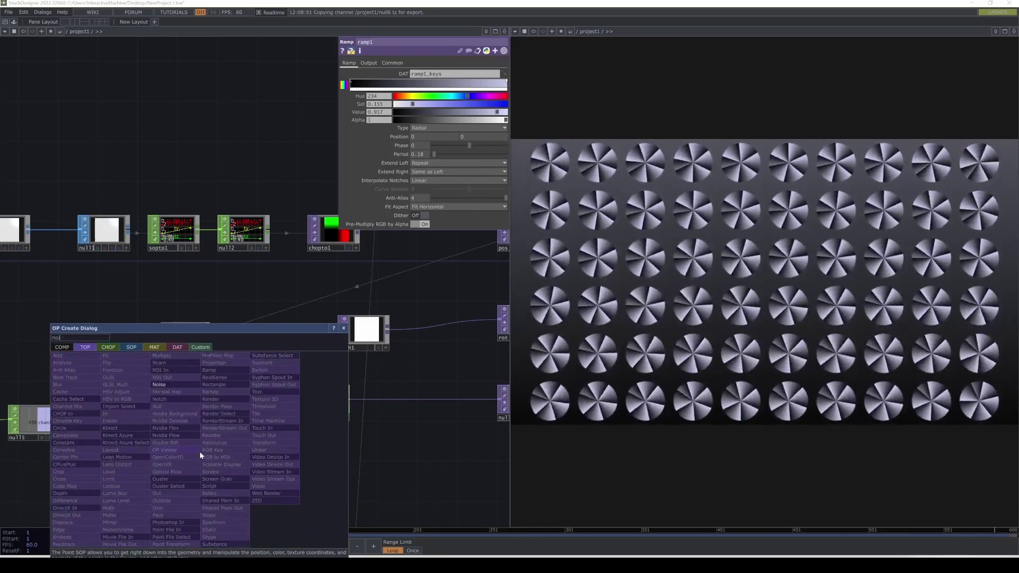
pyautogui.click(159, 385)
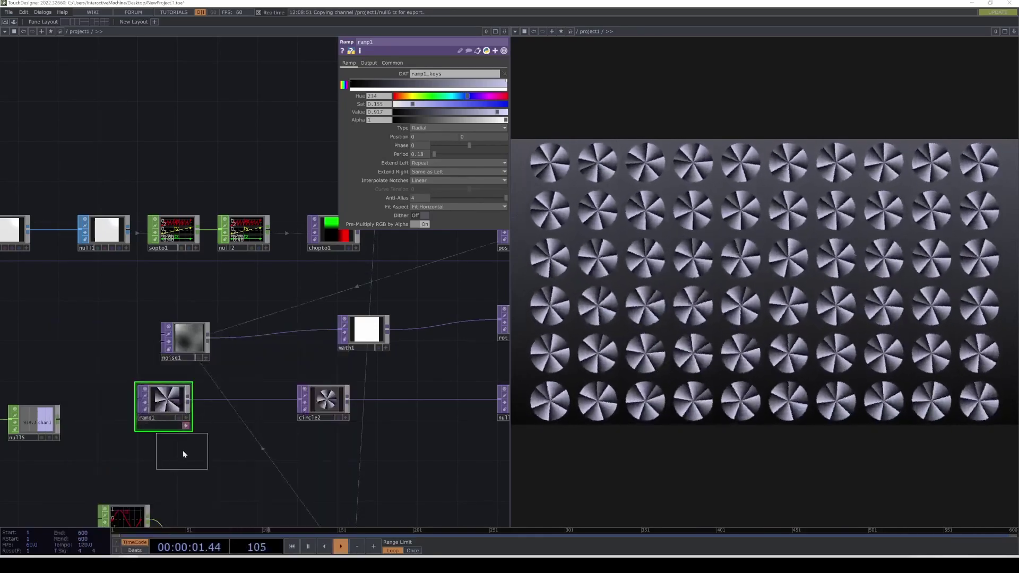
pyautogui.click(172, 455)
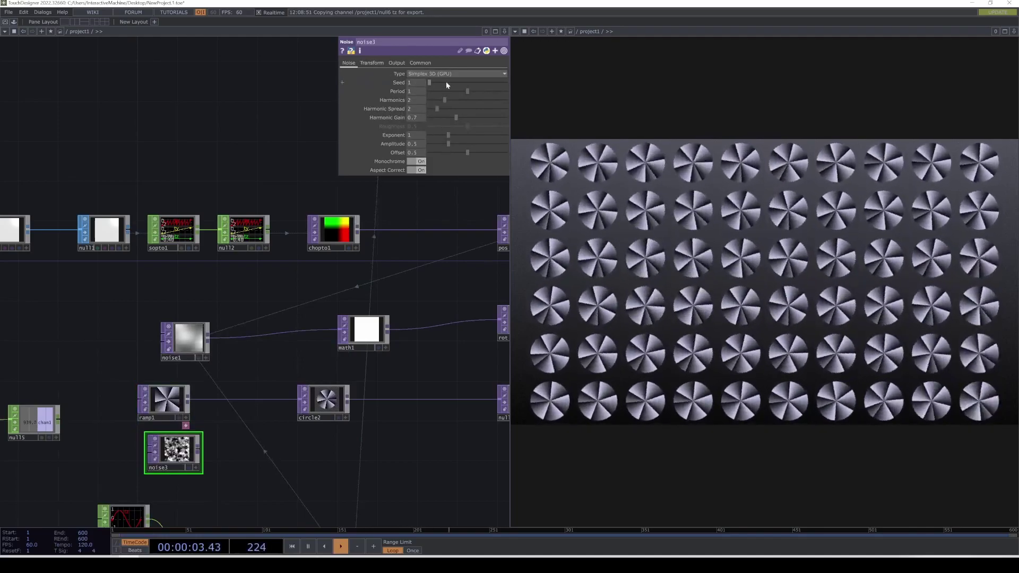
# Set the new Noise TOP's resolution to 1280 x 1280 and feed it into circle2 in place of ramp1.
pyautogui.click(395, 63)
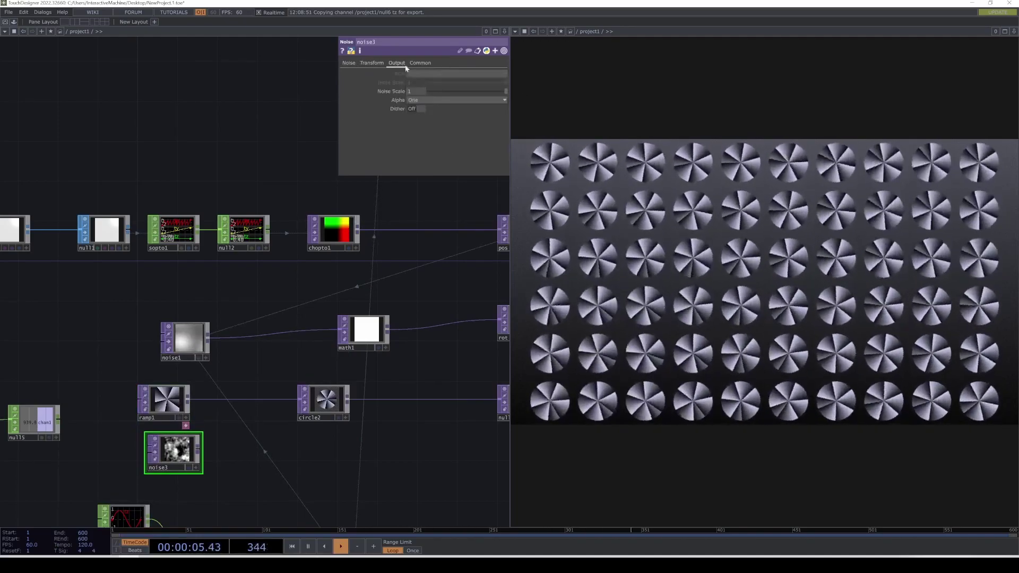
pyautogui.click(425, 64)
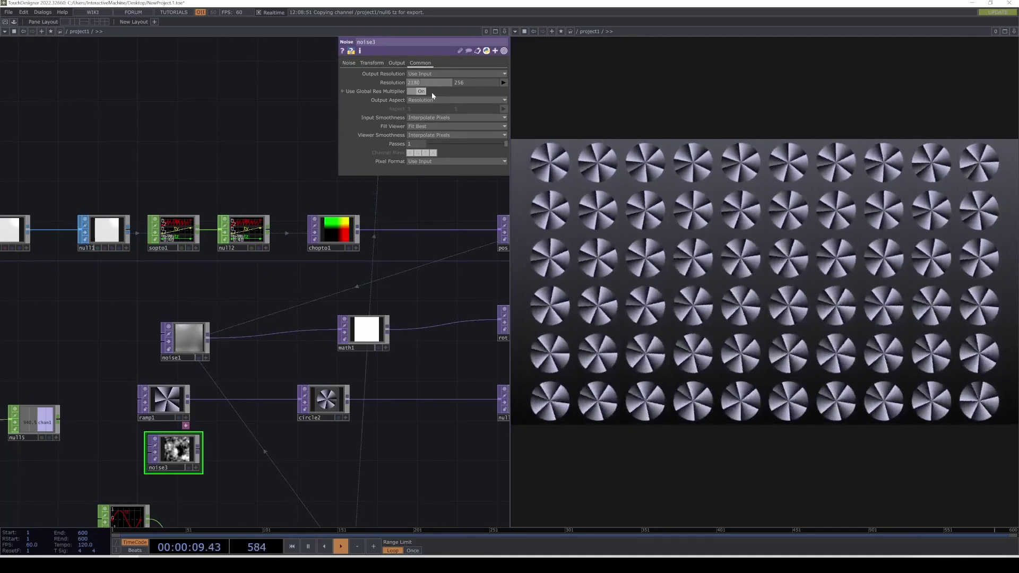
pyautogui.write('21')
pyautogui.press('BackSpace')
pyautogui.press('BackSpace')
pyautogui.write('1280')
pyautogui.press('Tab')
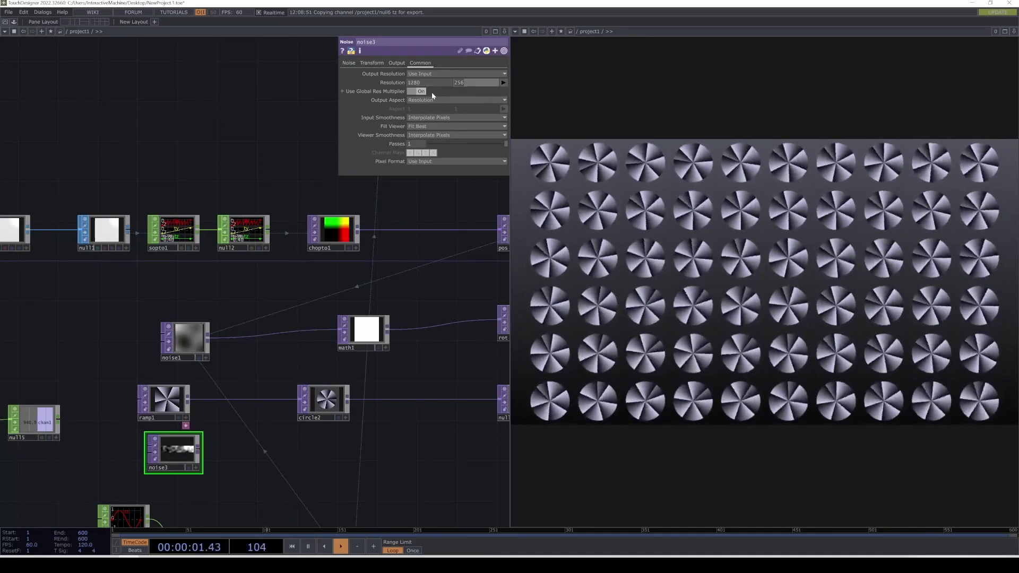
pyautogui.write('1280')
pyautogui.press('Return')
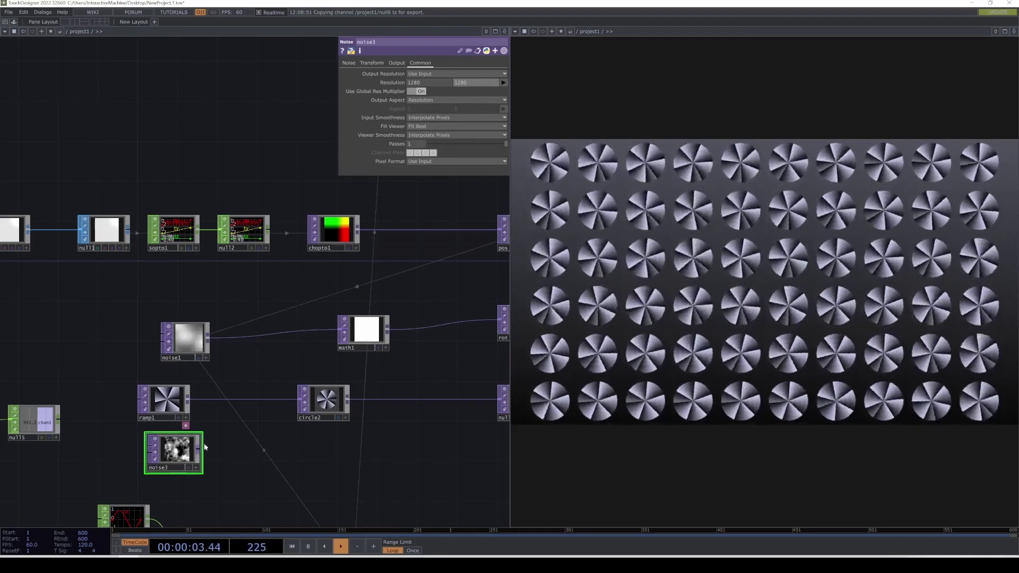
pyautogui.click(197, 450)
pyautogui.click(300, 399)
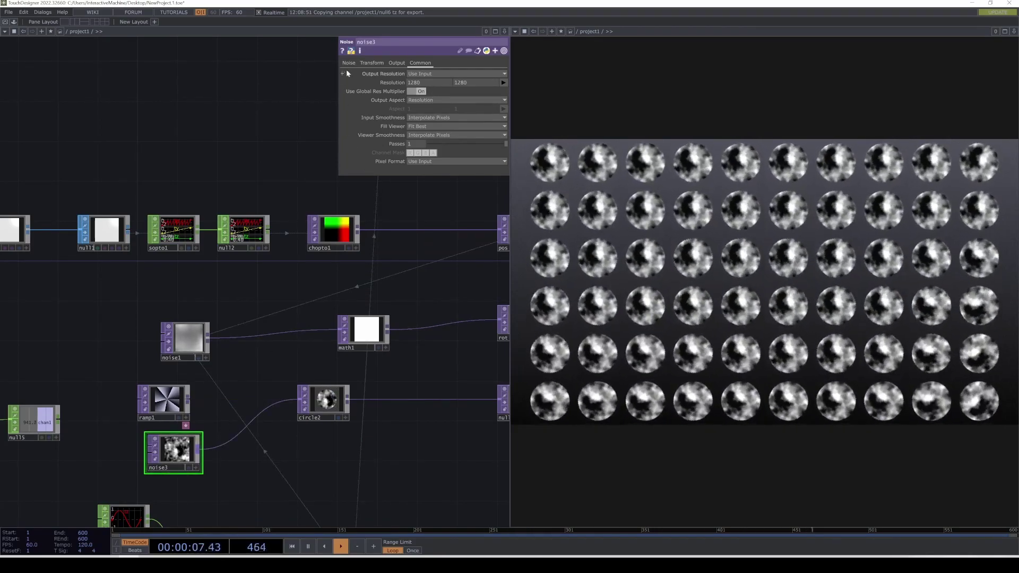
# Set noise3's Period to 2, Harmonics 0, Exponent about 0.75, Amplitude about 0.38, Monochrome off and Scale 0.57 on all axes.
pyautogui.click(349, 63)
pyautogui.moveTo(444, 101); pyautogui.dragTo(416, 102)
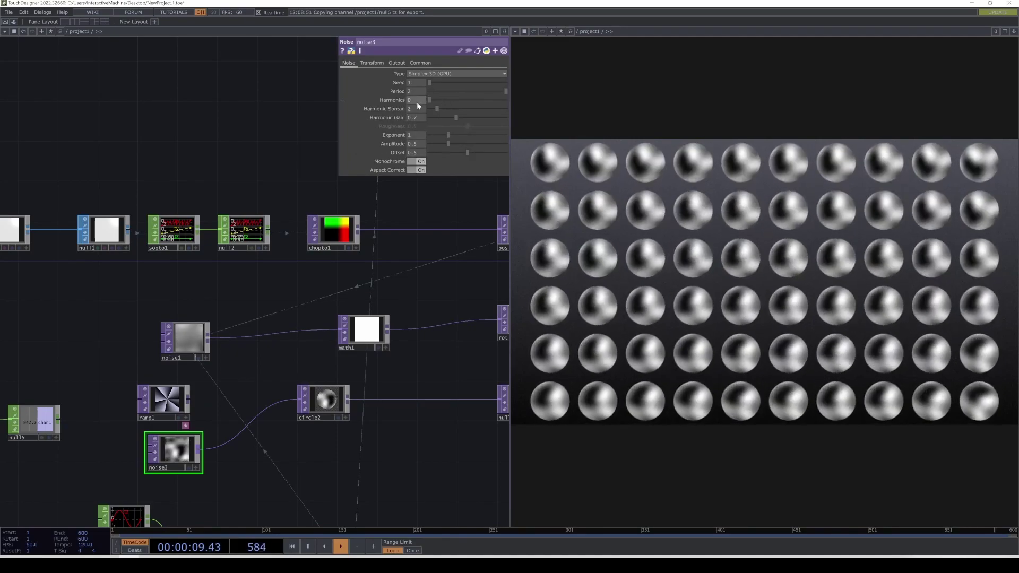
pyautogui.moveTo(452, 140); pyautogui.dragTo(443, 136)
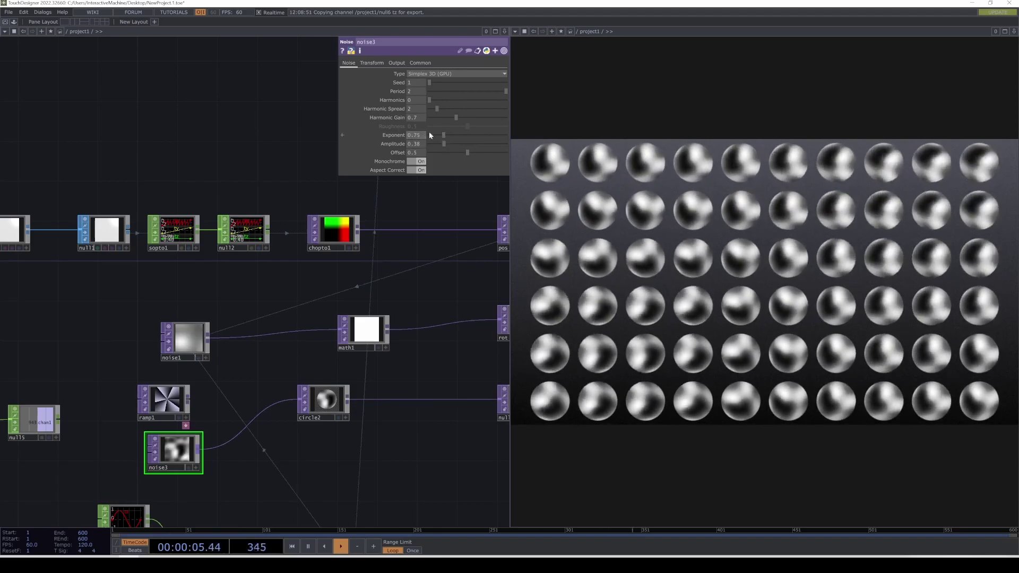
pyautogui.click(412, 162)
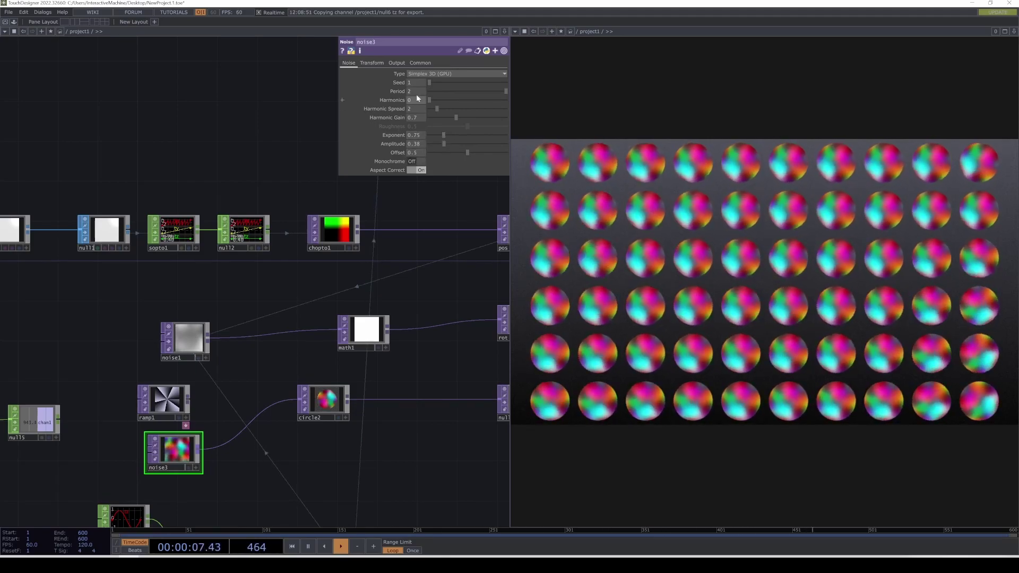
pyautogui.click(372, 63)
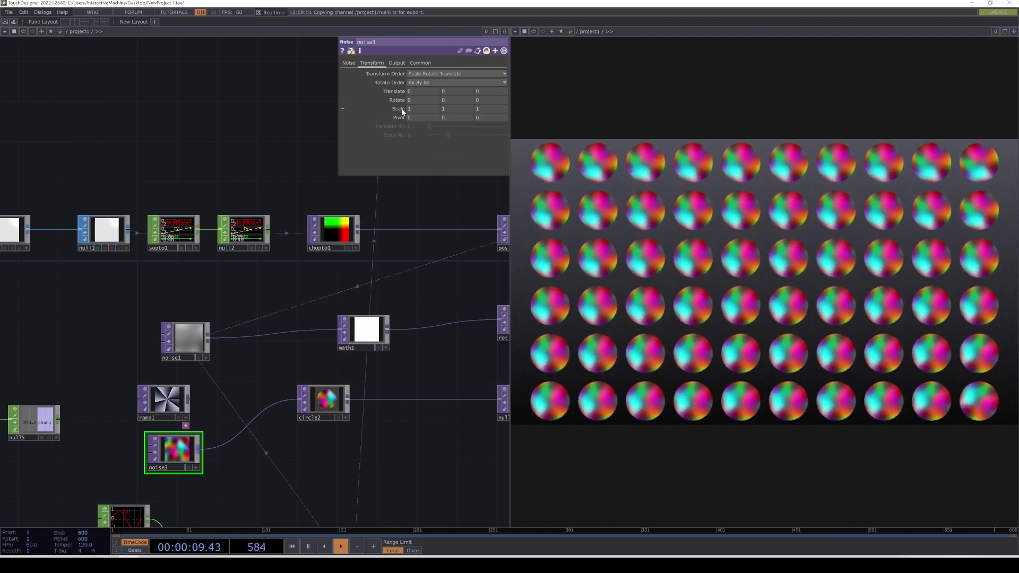
pyautogui.moveTo(402, 108); pyautogui.dragTo(398, 98, button='middle')
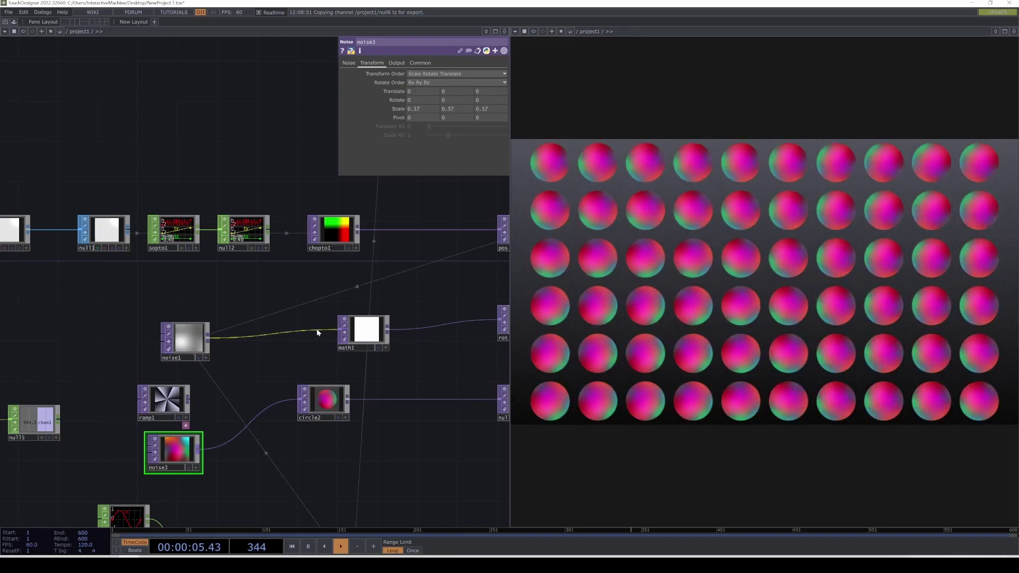
# Feed circle2 from ramp1 again instead of noise3 and restore ramp1's Period to 1.
pyautogui.moveTo(186, 400); pyautogui.dragTo(256, 415)
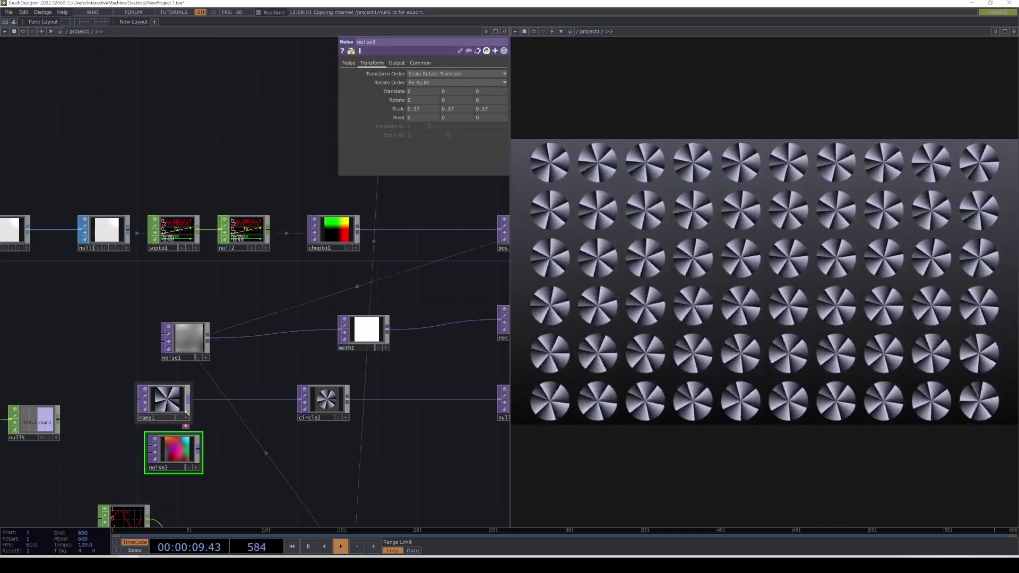
pyautogui.moveTo(158, 405); pyautogui.dragTo(177, 405)
pyautogui.click(177, 405)
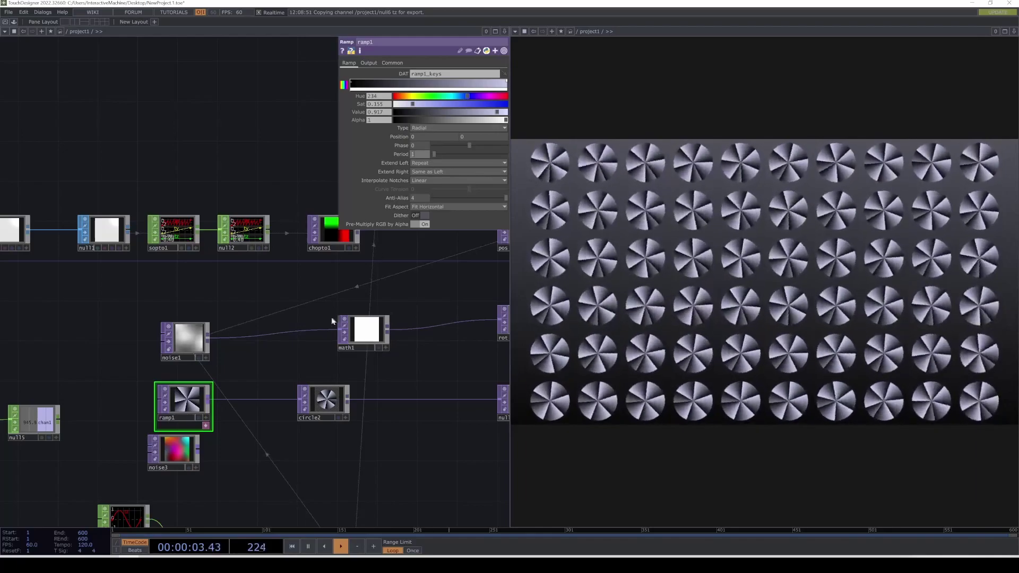
pyautogui.hotkey('ctrl', 'z')
pyautogui.scroll(-5, 259, 299)
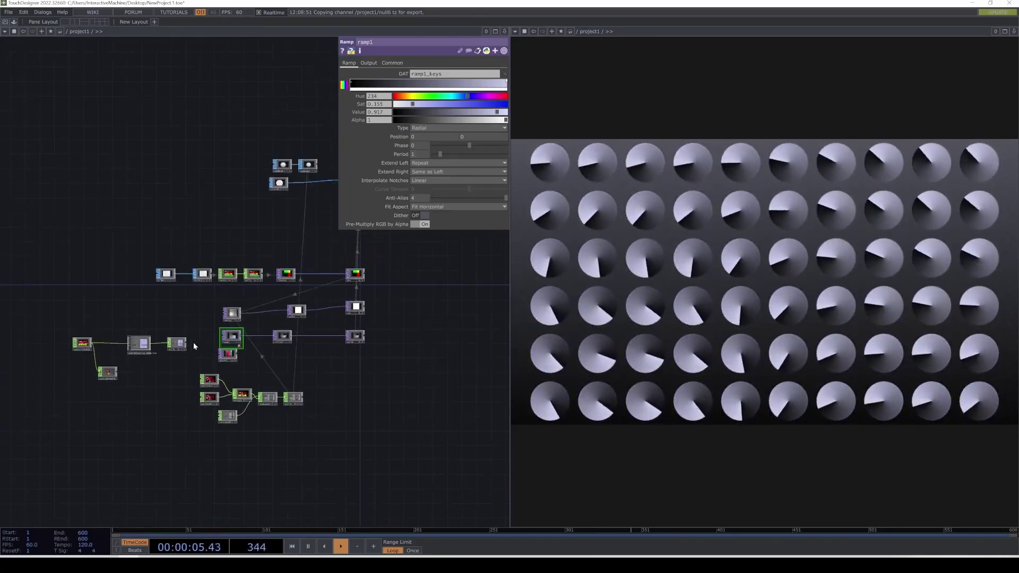
pyautogui.scroll(5, 178, 350)
pyautogui.scroll(-3, 179, 353)
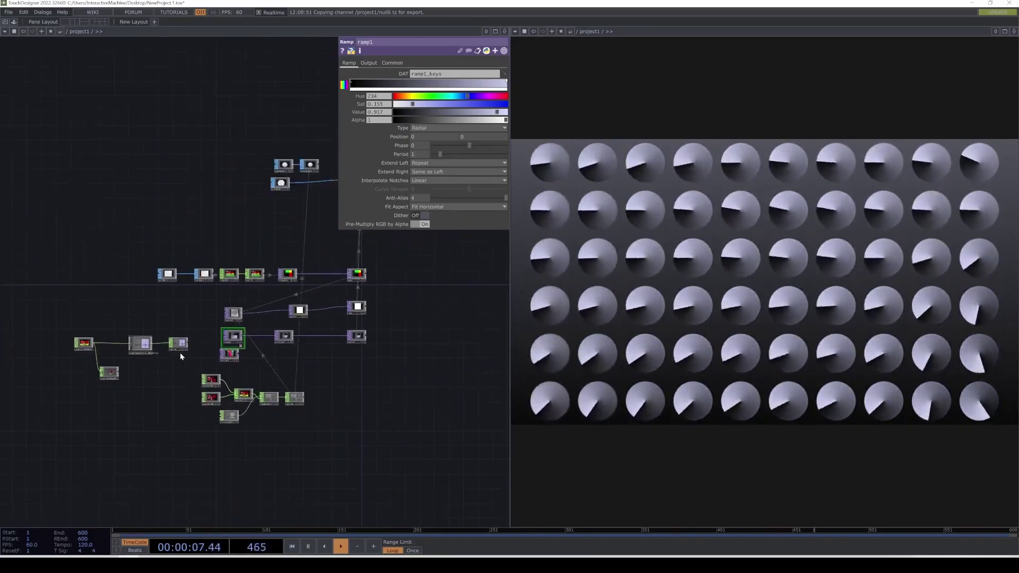
pyautogui.scroll(-2, 180, 352)
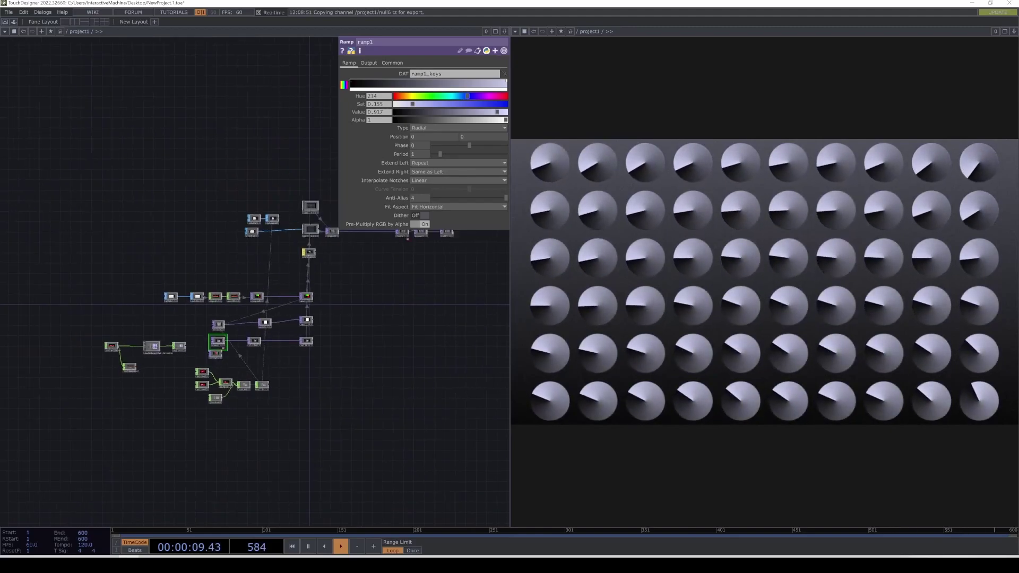